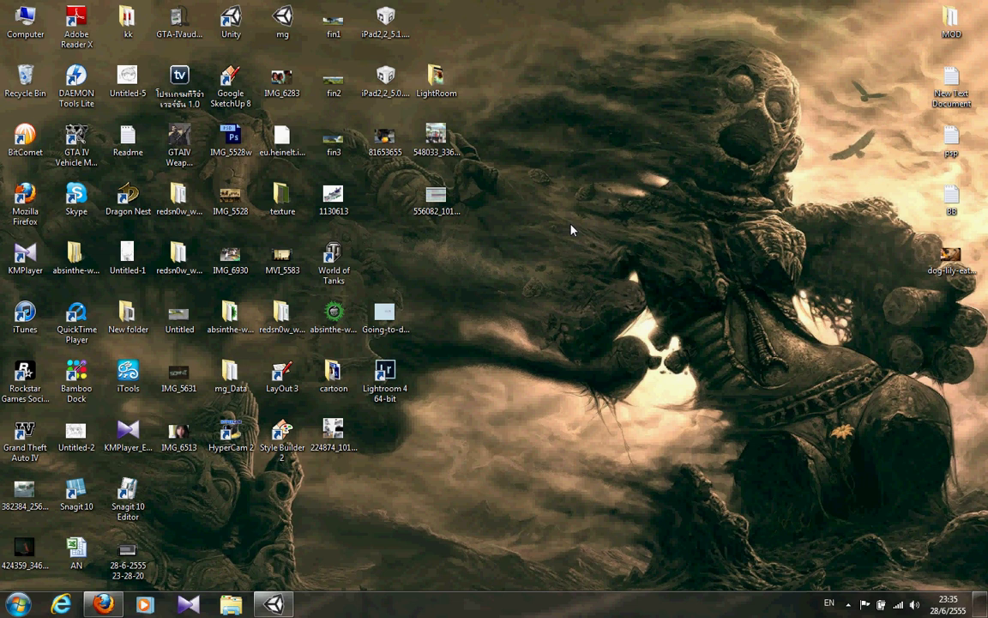
Restore the minimized Unity editor window from the taskbar.
click(274, 604)
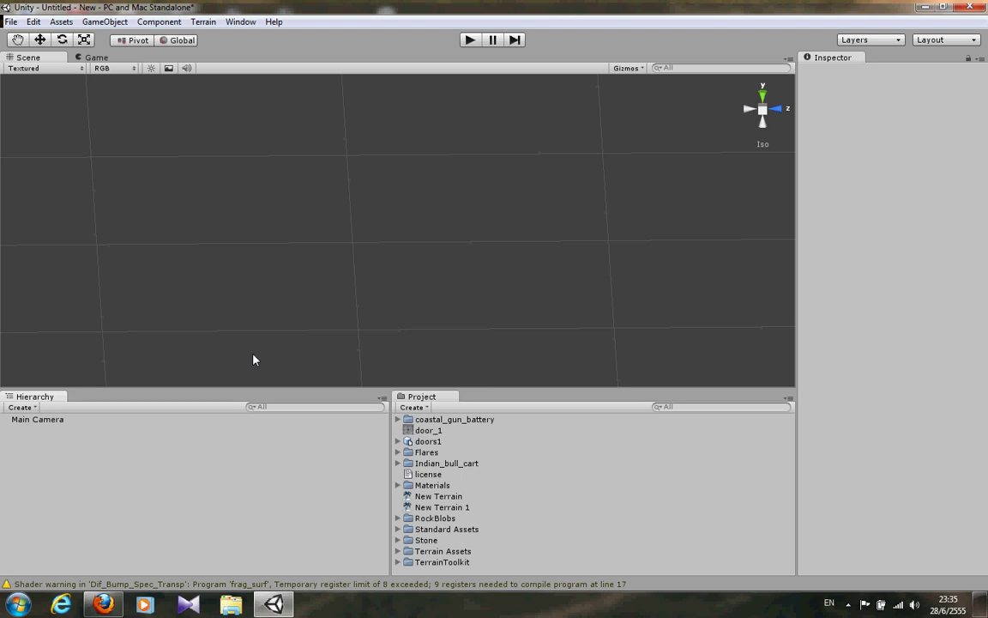
Start a new project, New Unity Project 3, from File > New Project.
click(17, 24)
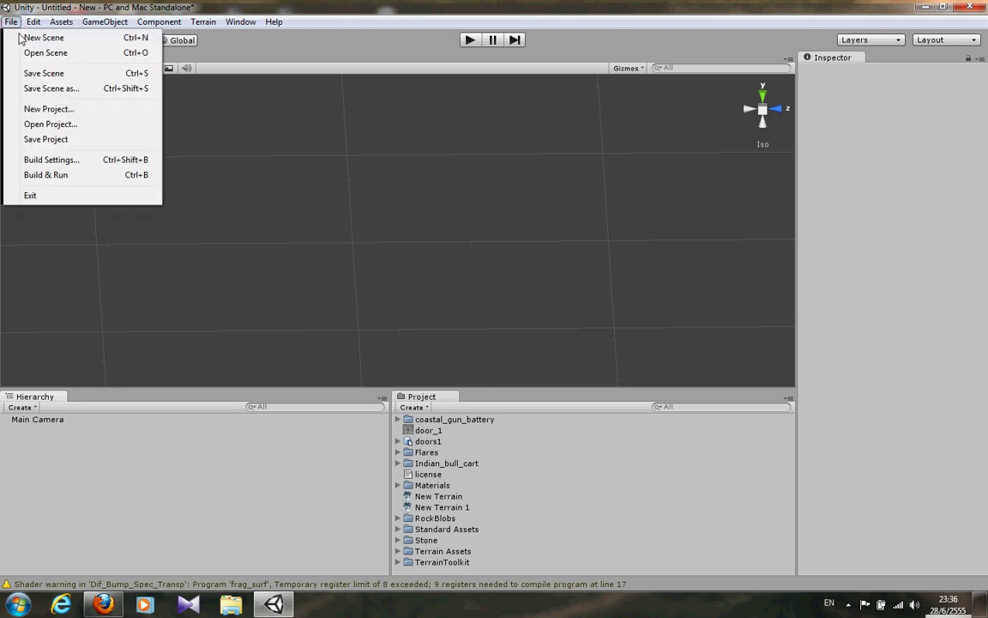
click(53, 110)
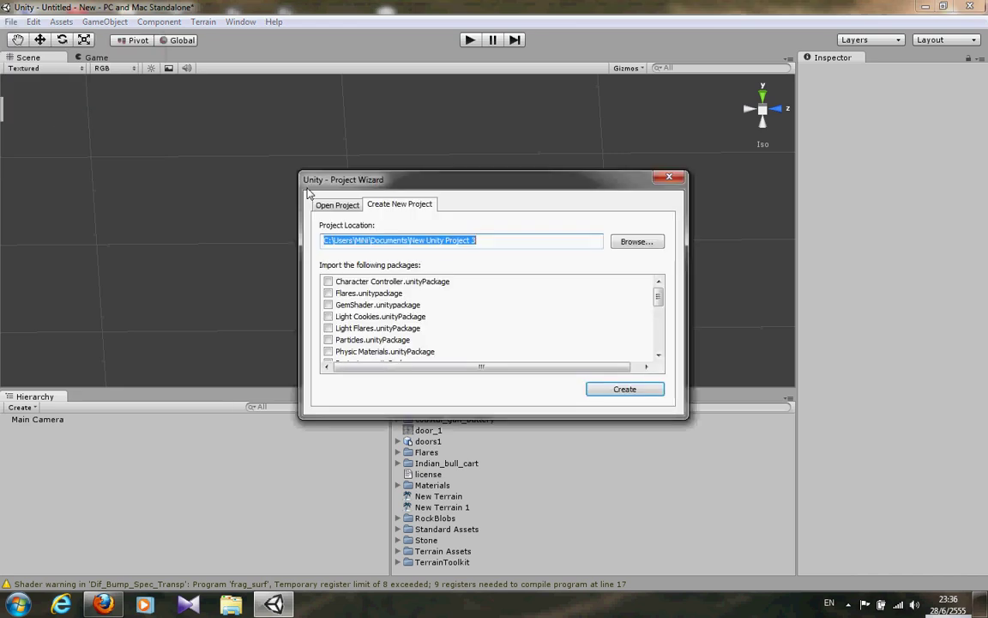
click(480, 241)
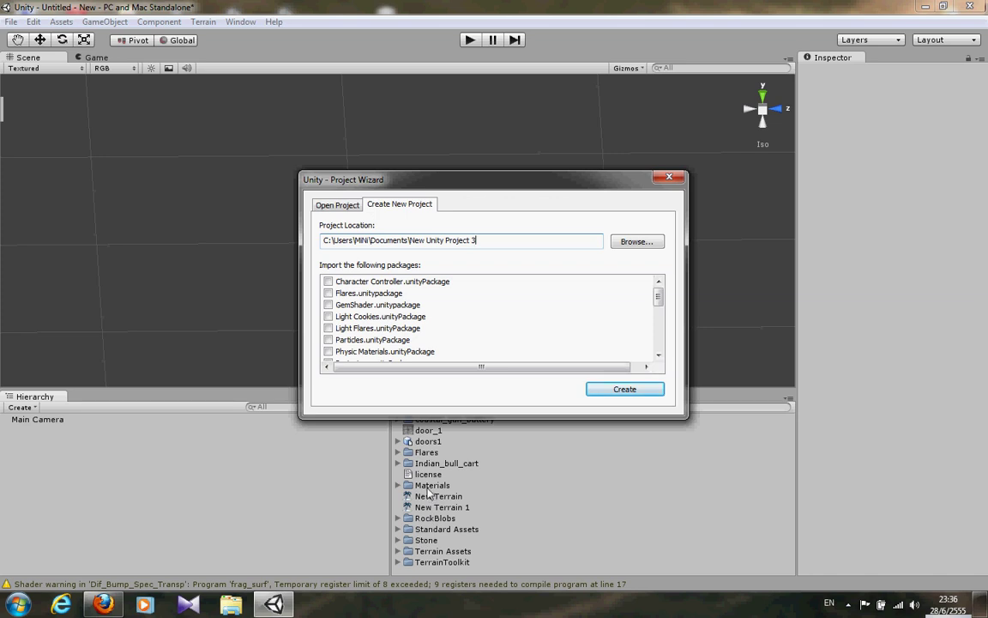
Tick Character Controller, Flares, GemShader, Light Cookies, Light Flares, Particles and Physic Materials packages.
click(328, 281)
click(327, 293)
click(327, 305)
click(328, 315)
click(327, 327)
click(327, 339)
click(328, 351)
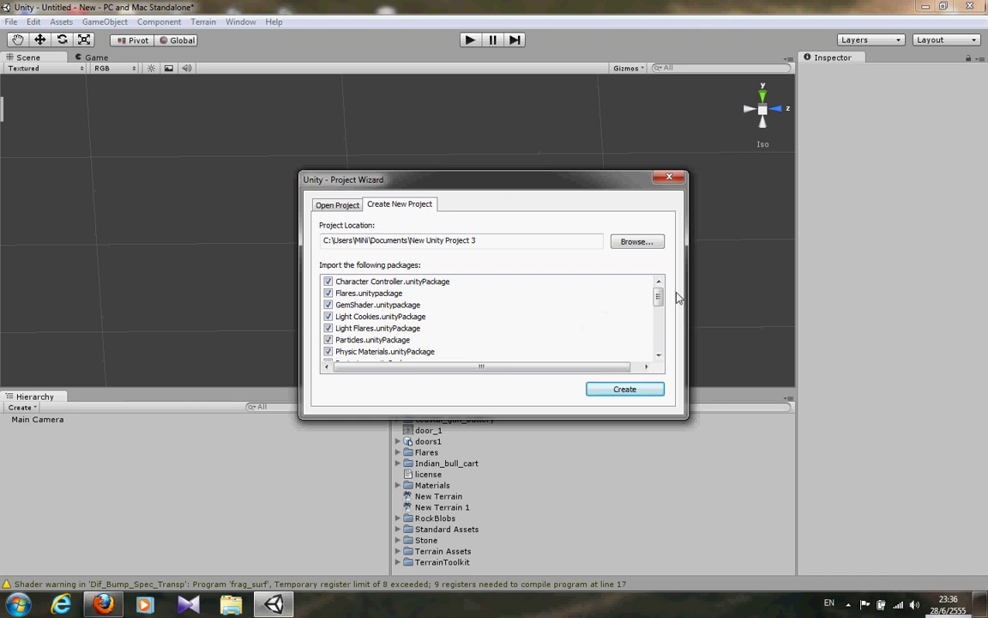
Tick Indian Bull Cart, Stone, Shanty Town Rock Formations, Rustic Wooden Double-Door, Coastal Gun Battery, Water (Basic), Tree Creator.
scroll(659, 322, down, 7)
click(328, 351)
click(328, 339)
click(328, 327)
click(327, 316)
click(328, 304)
click(328, 293)
click(327, 281)
Tick Toon Shading, TerrainToolkit, Terrain Assets 1–2, Skyboxes, Scripts, Projectors; leave out Standard Assets (Mobile).
scroll(321, 341, up, 2)
click(328, 340)
click(328, 327)
click(328, 315)
click(327, 304)
click(328, 292)
click(328, 281)
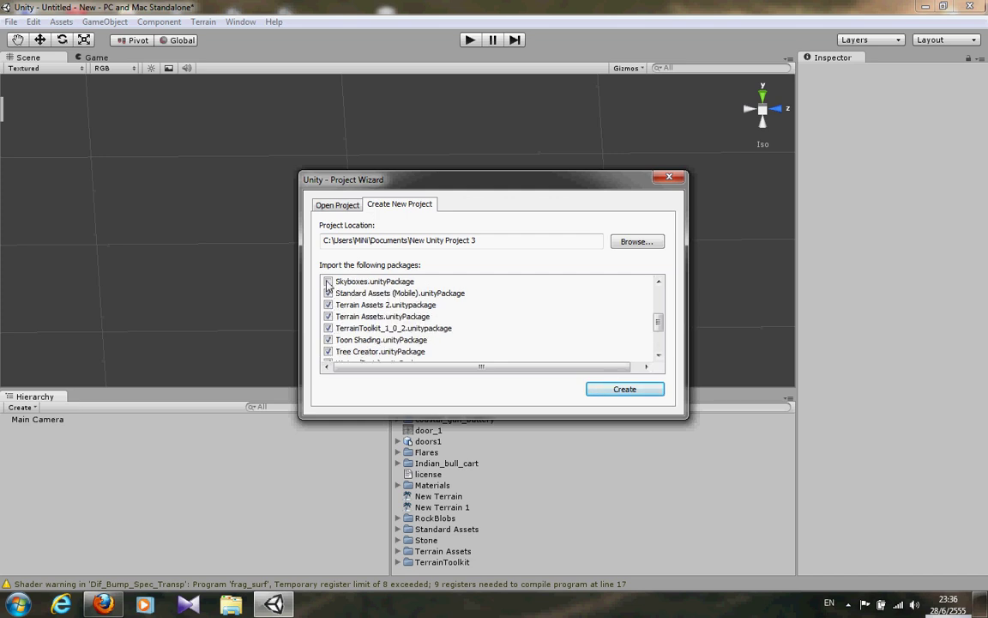
scroll(336, 322, up, 3)
scroll(342, 333, down, 2)
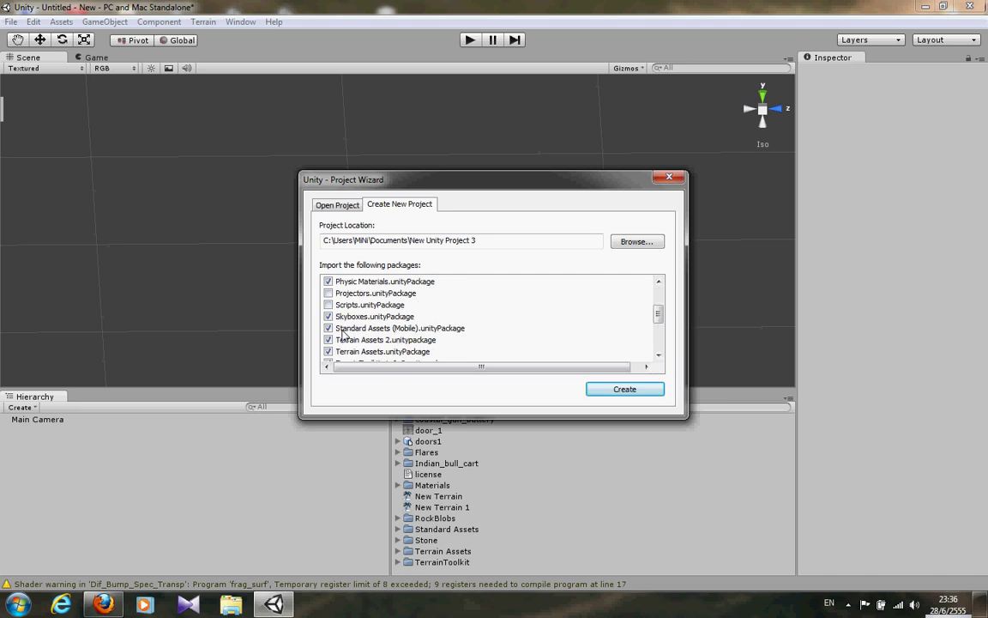
click(328, 304)
click(328, 292)
click(477, 329)
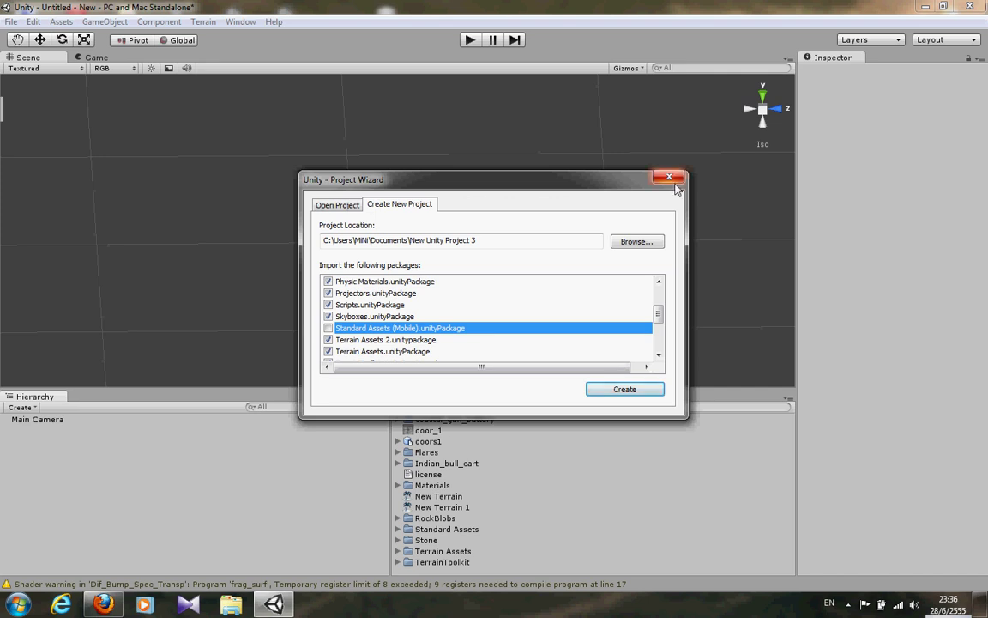
Close the Project Wizard and orbit the view of the empty scene.
click(674, 180)
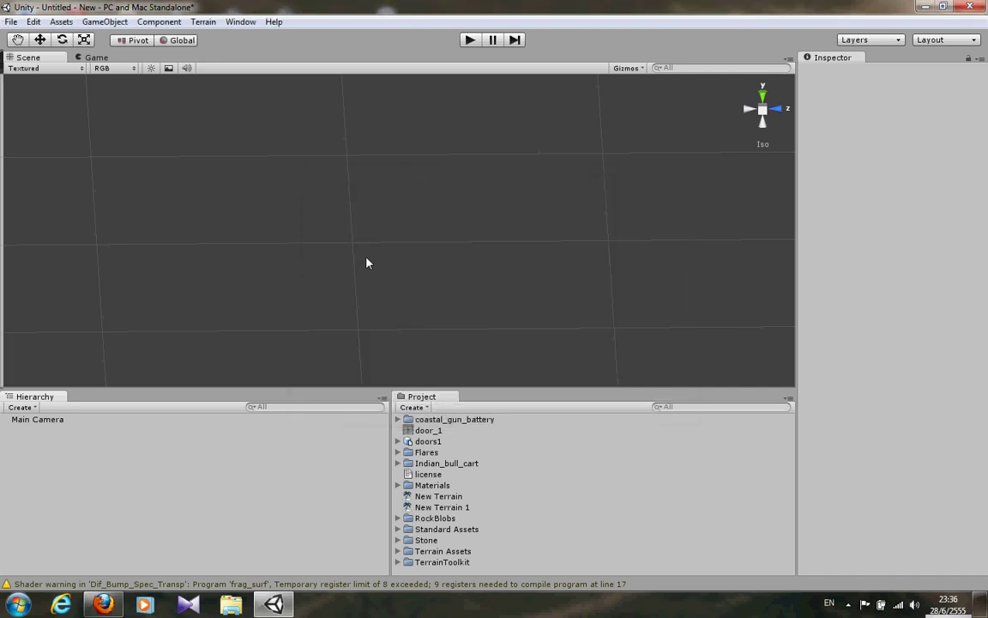
key(alt)
mouse_move(247, 335)
alt+mouse_down()
mouse_move(399, 354)
mouse_move(359, 335)
alt+mouse_up()
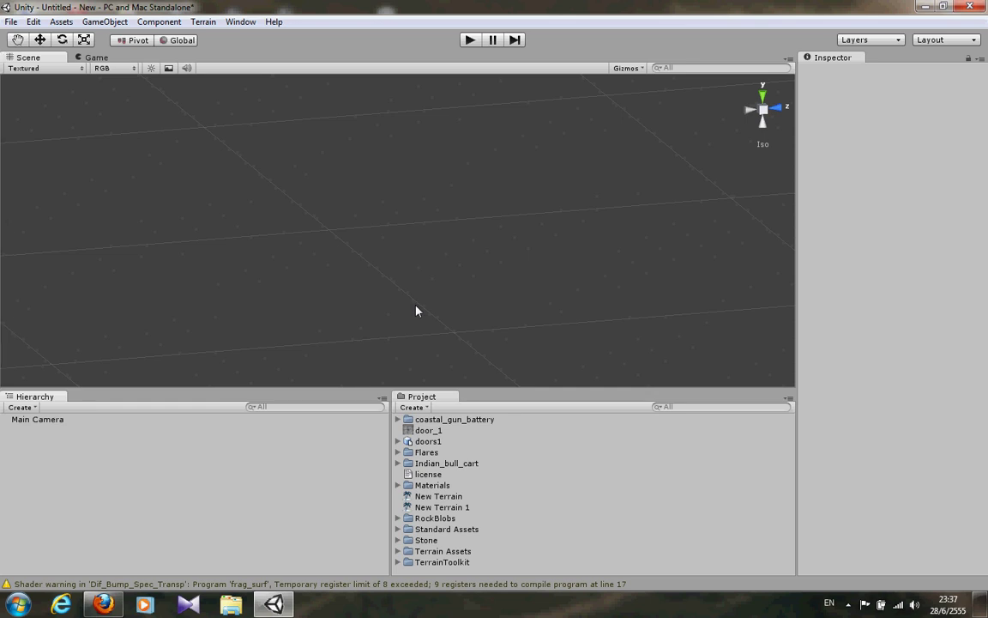
mouse_move(220, 309)
alt+mouse_down()
mouse_move(248, 276)
mouse_move(285, 260)
alt+mouse_up()
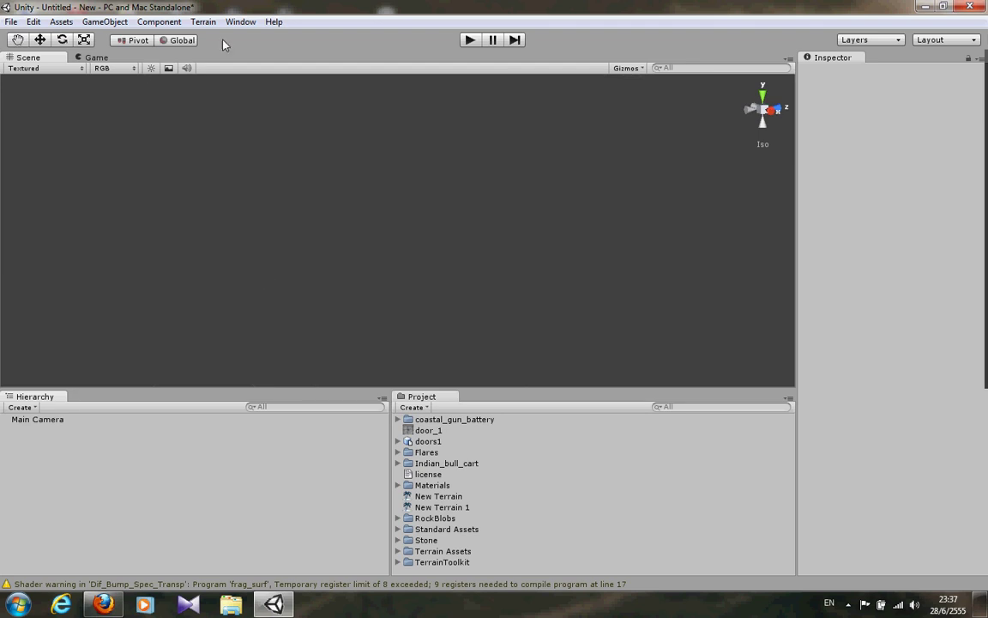
click(204, 21)
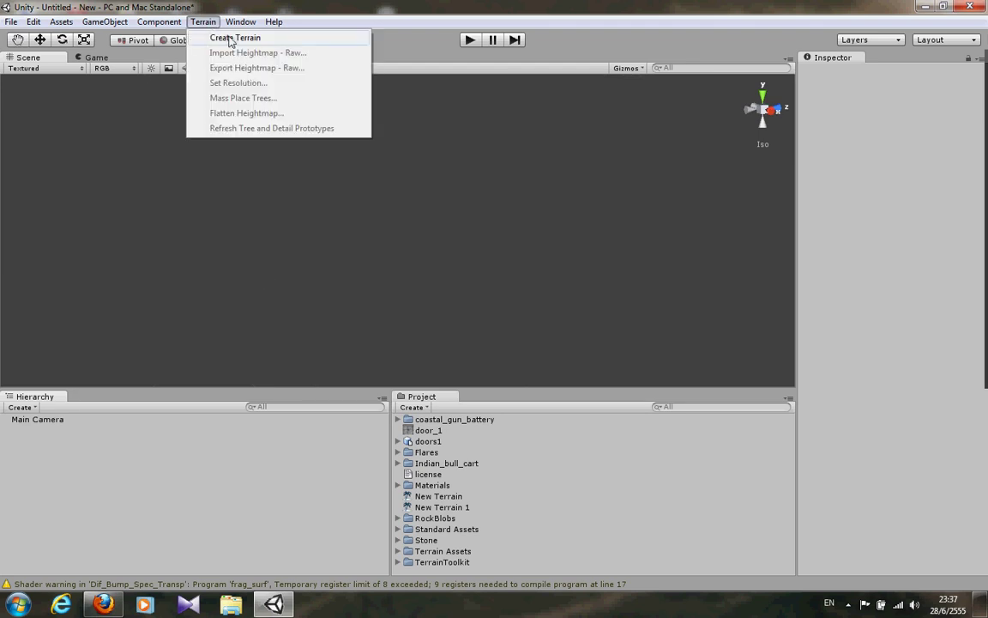
Create a new terrain and switch the scene view to perspective.
click(231, 37)
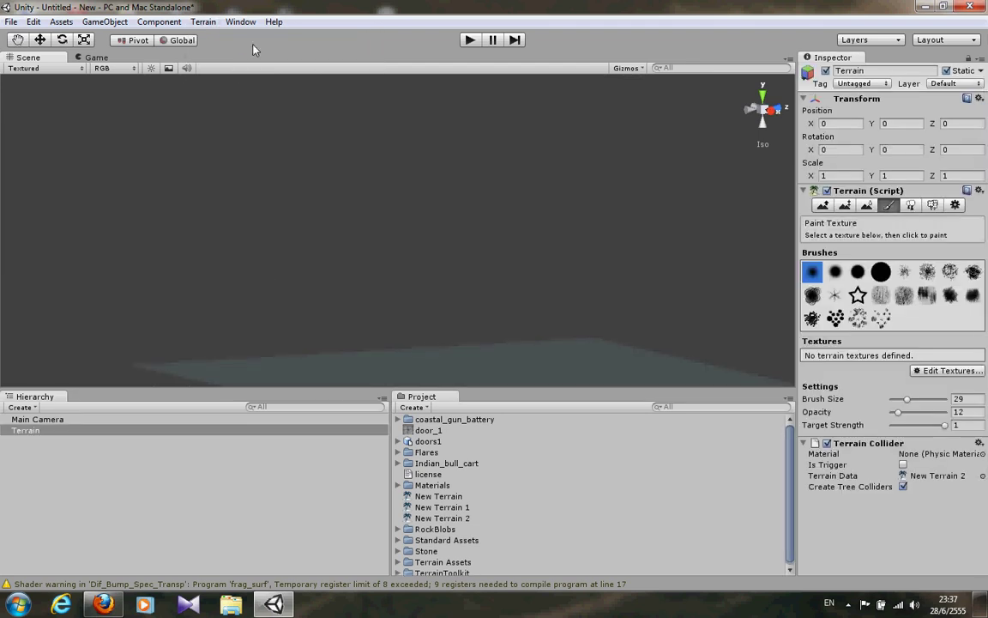
mouse_move(296, 238)
alt+mouse_down()
mouse_move(375, 307)
mouse_move(214, 223)
mouse_move(236, 267)
mouse_move(393, 326)
mouse_move(179, 143)
mouse_move(234, 154)
mouse_move(215, 125)
mouse_move(379, 136)
alt+mouse_up()
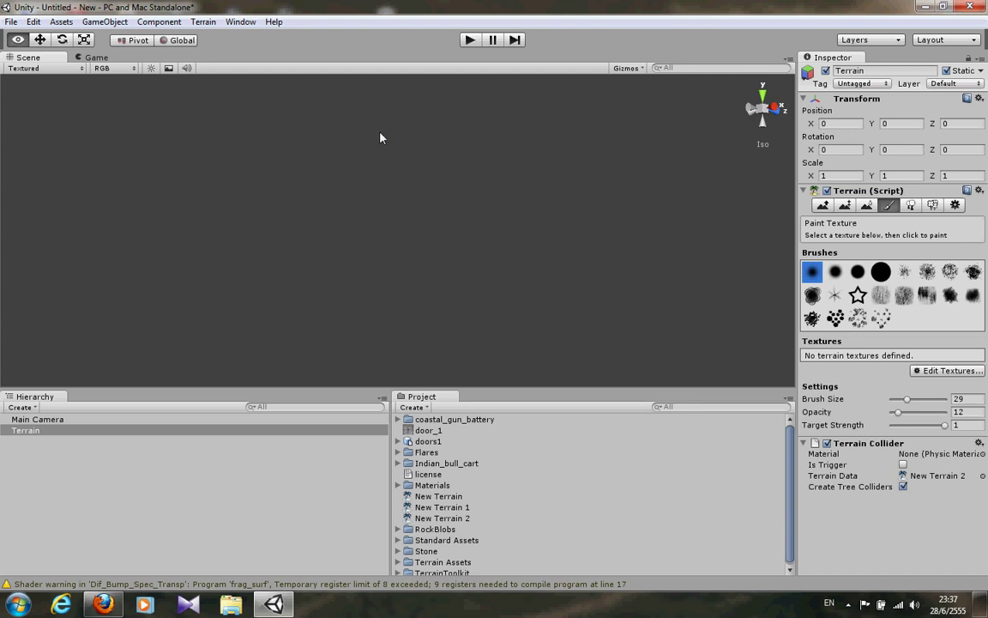
click(763, 110)
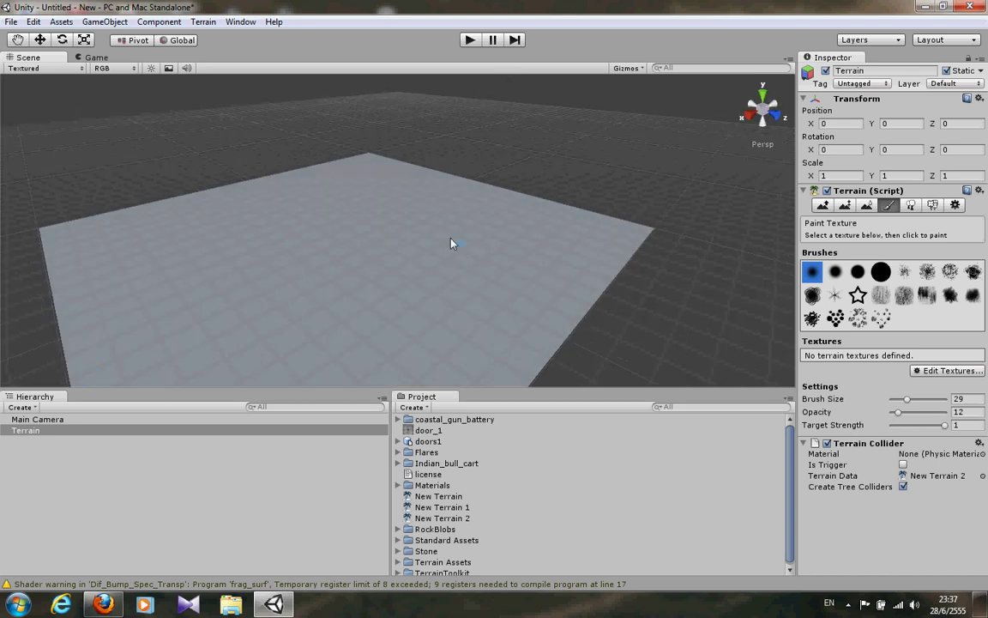
Frame the terrain from a low angle and choose the Paint Texture tool.
double_click(303, 432)
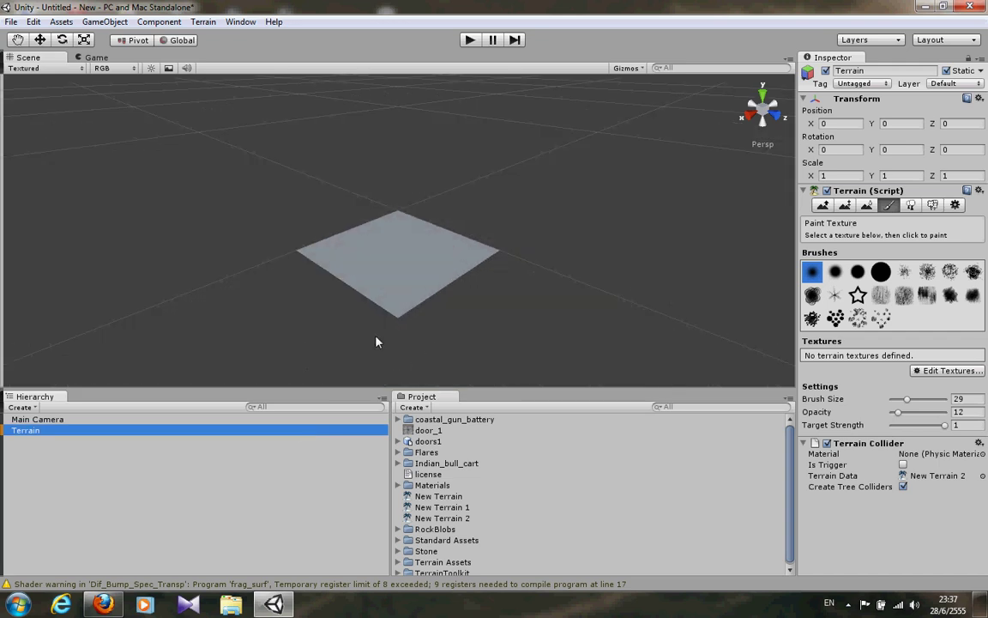
key(w)
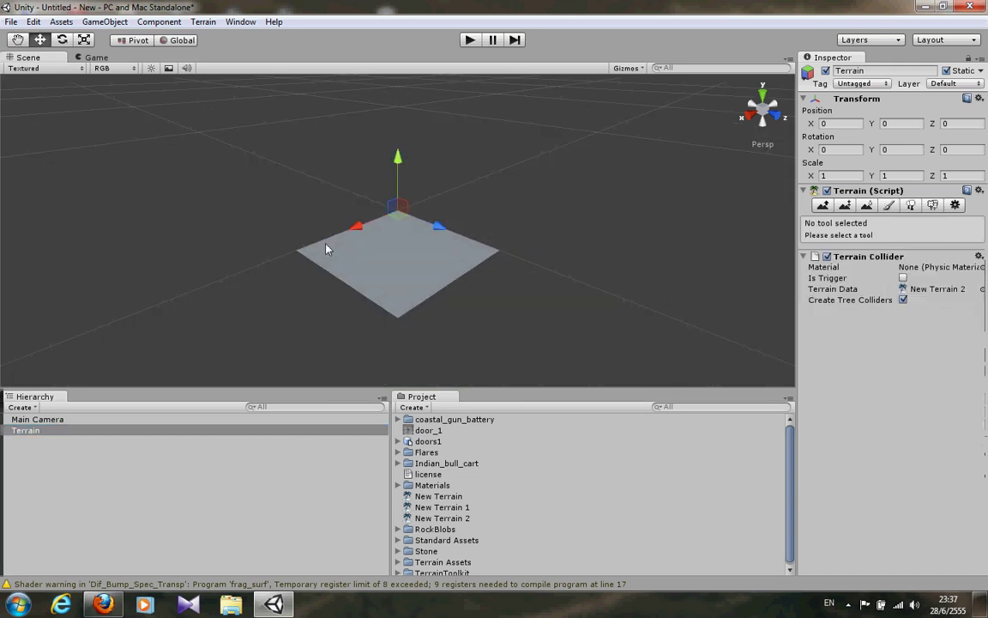
scroll(328, 270, up, 2)
scroll(329, 269, up, 2)
scroll(328, 269, up, 2)
mouse_move(329, 320)
alt+mouse_down()
mouse_move(382, 288)
mouse_move(494, 183)
mouse_move(505, 270)
alt+mouse_up()
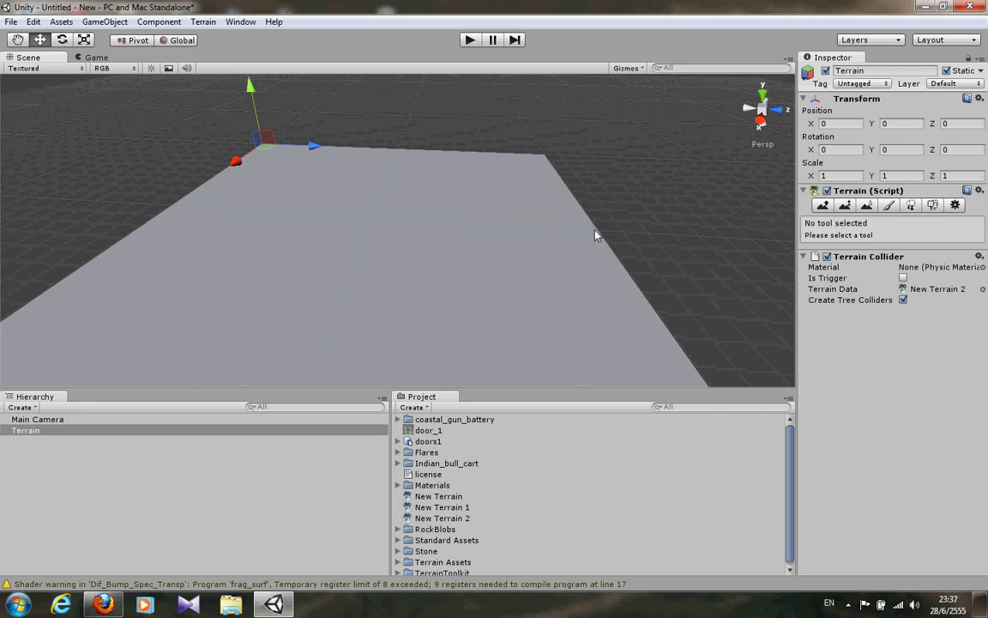
click(890, 205)
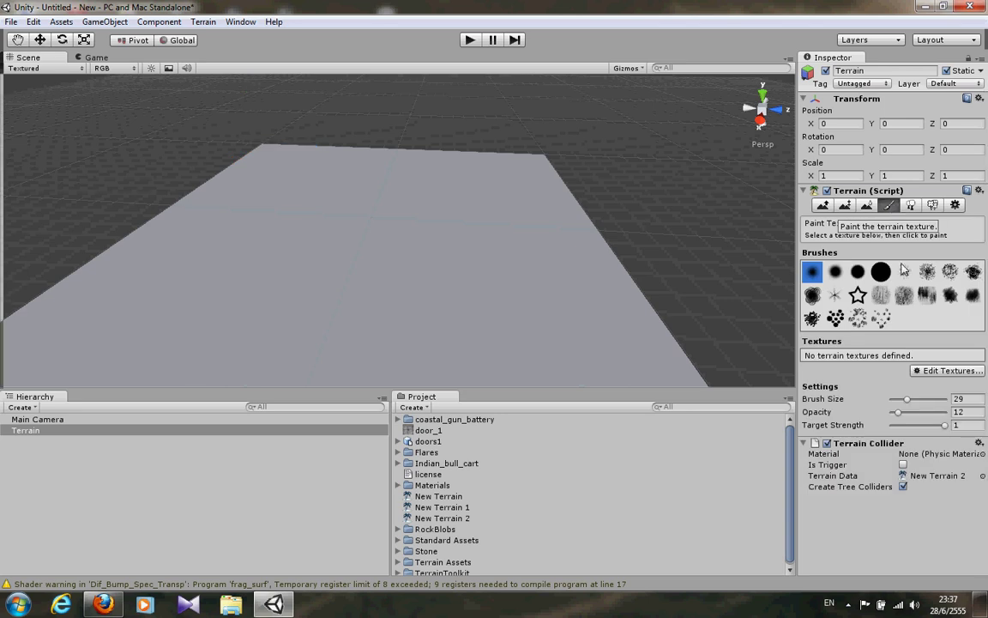
Add Sand (Beach2) as the terrain's paint texture with 15 by 15 tiling.
click(944, 378)
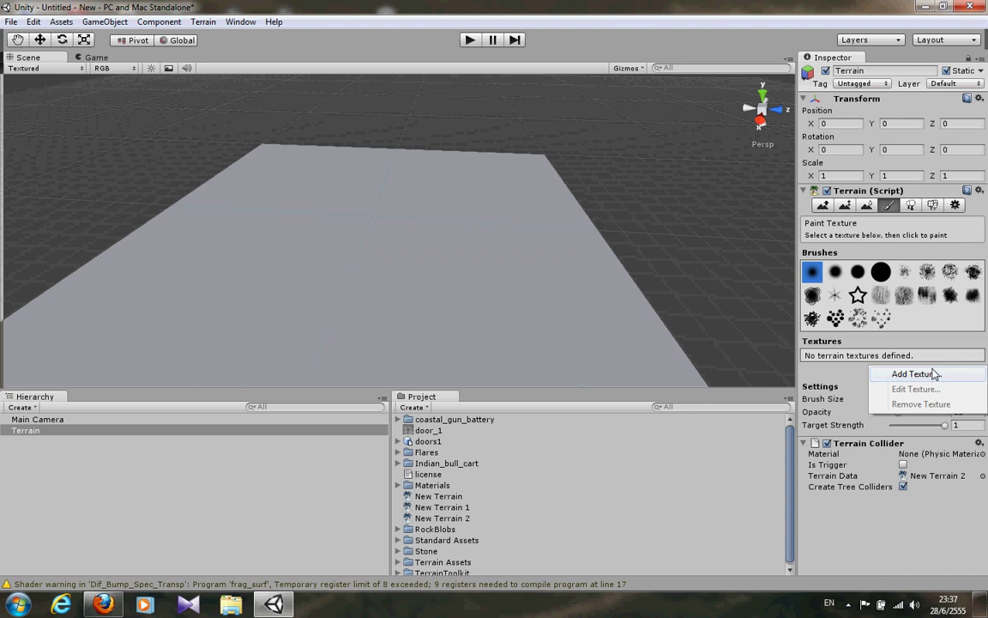
click(918, 379)
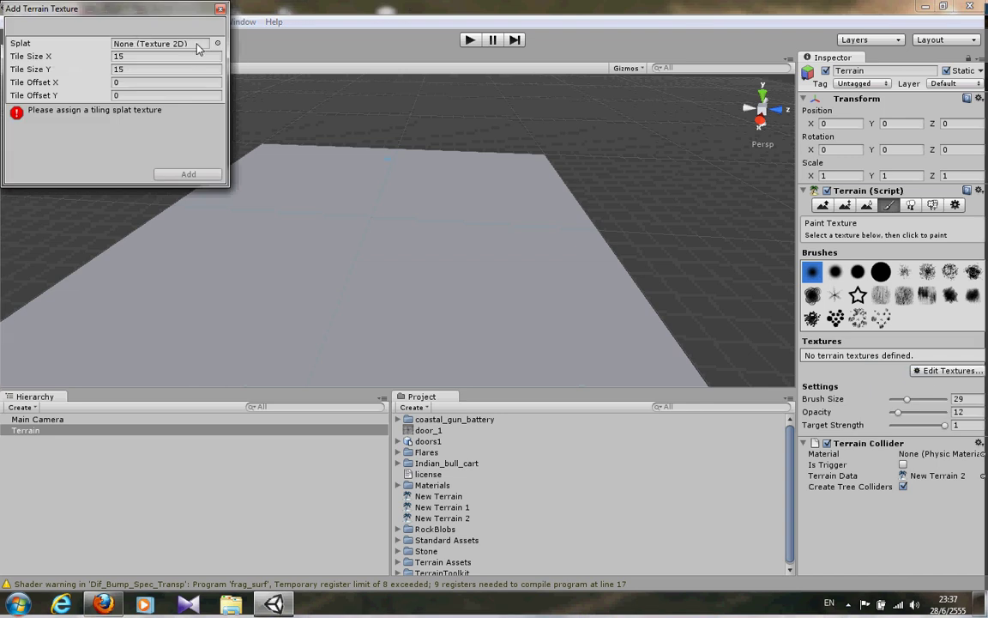
click(218, 43)
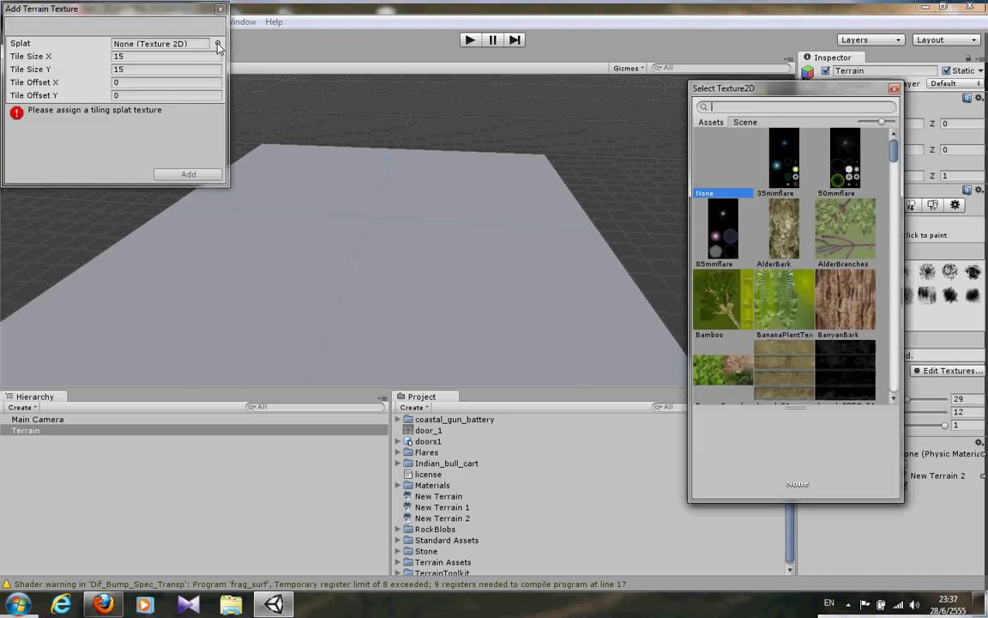
drag(896, 151, 911, 311)
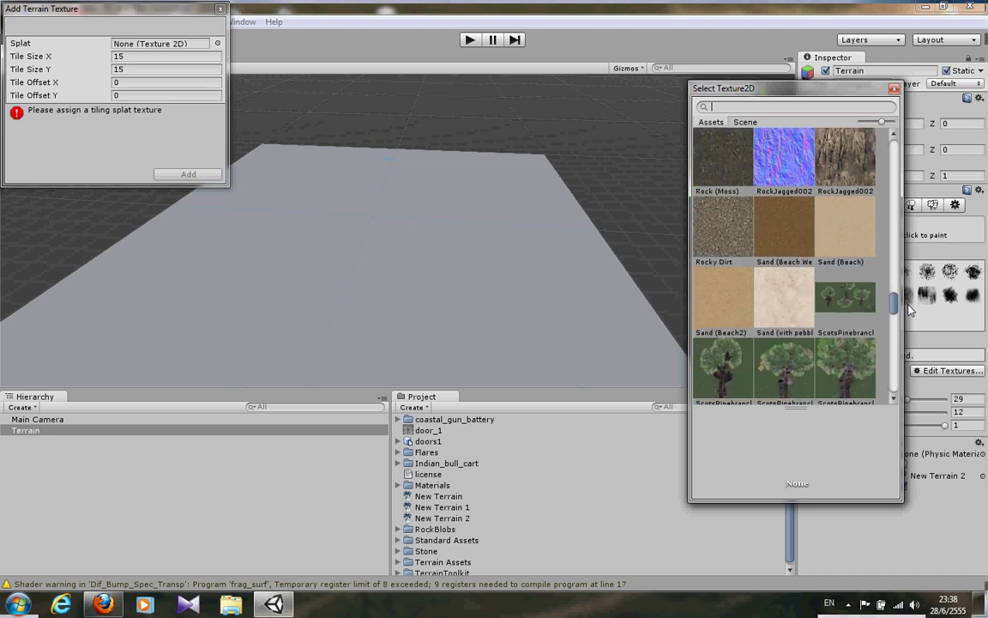
click(724, 296)
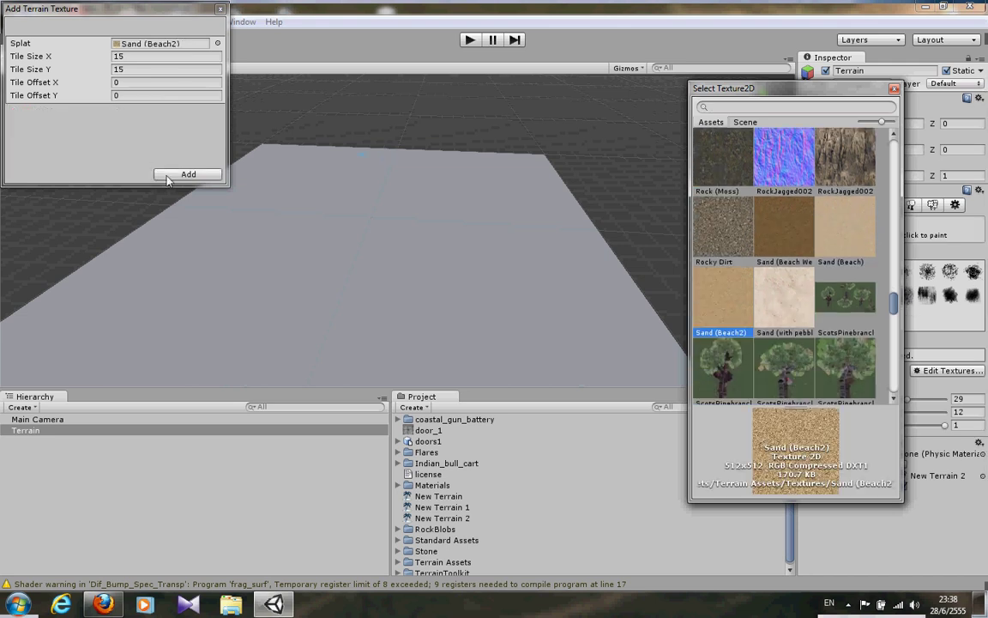
click(180, 174)
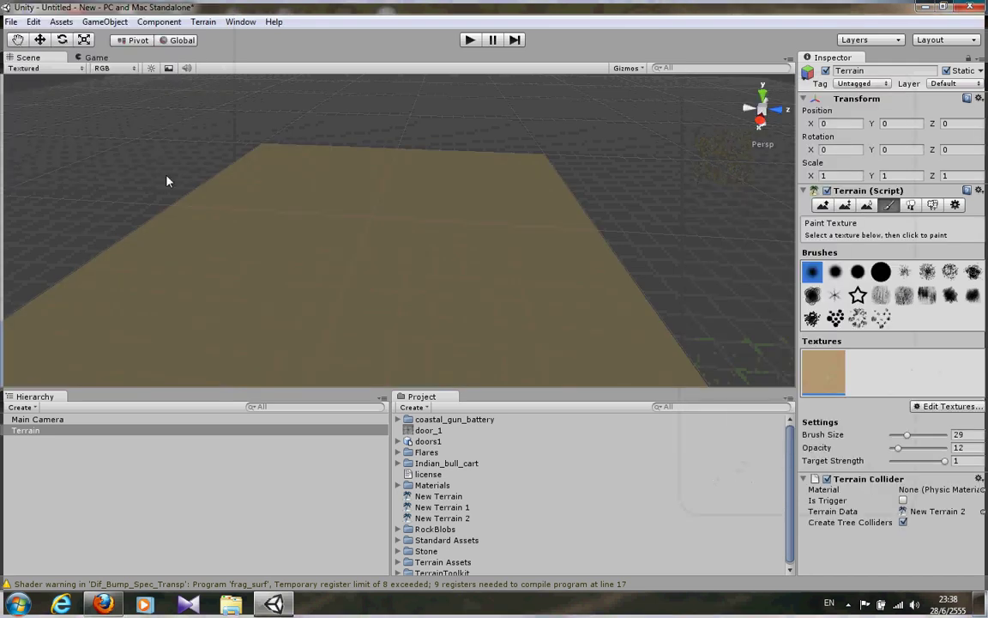
Edit the terrain texture, comparing Sand (Beach2), Sand (Beach) and Sand (Beach Wet) against Sand (with pebbles).
click(948, 408)
click(900, 423)
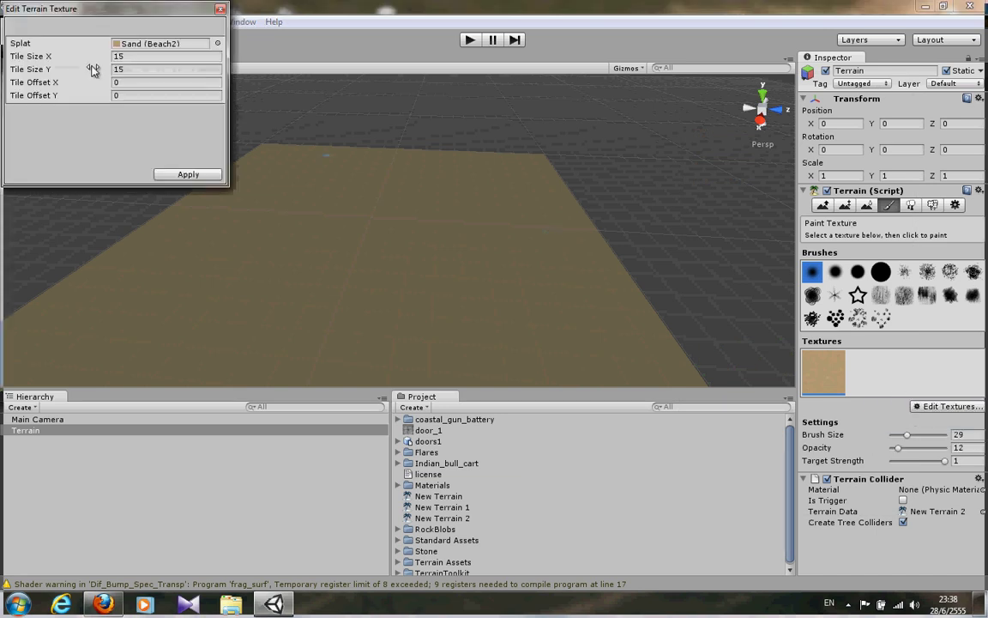
click(217, 43)
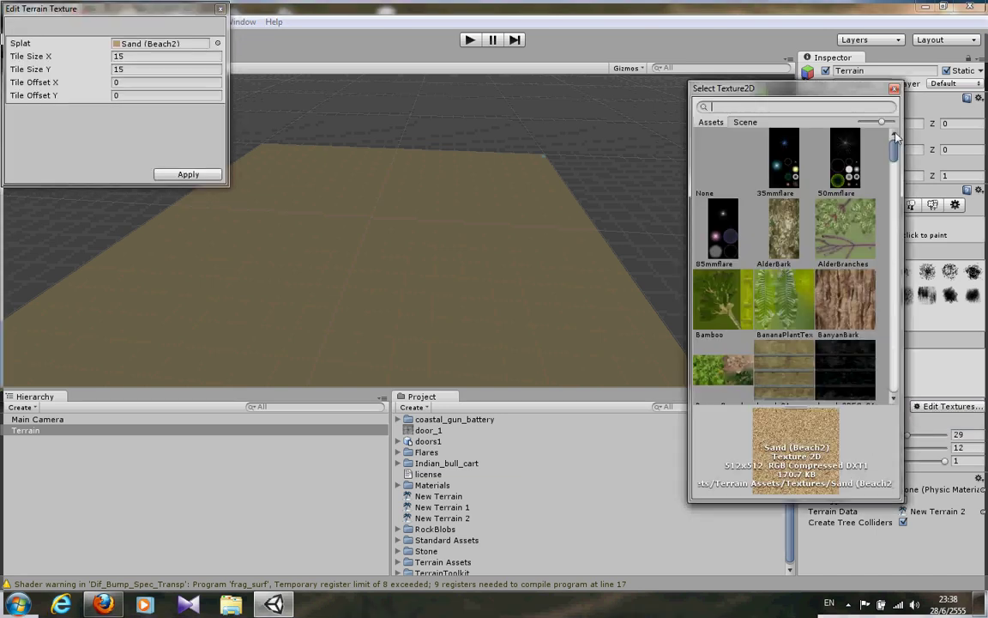
drag(895, 139, 895, 297)
click(780, 210)
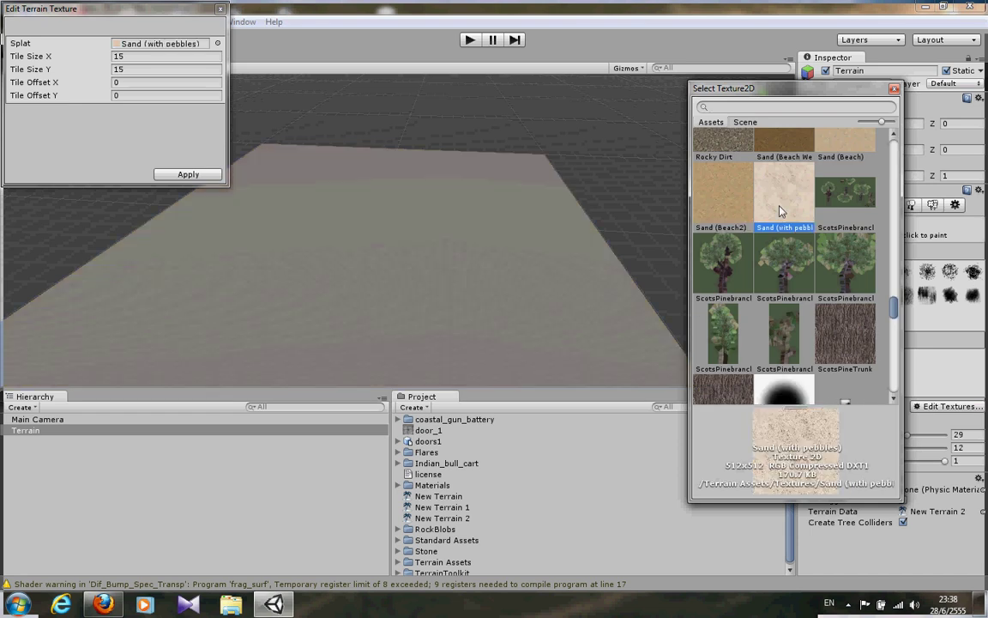
click(717, 202)
click(782, 197)
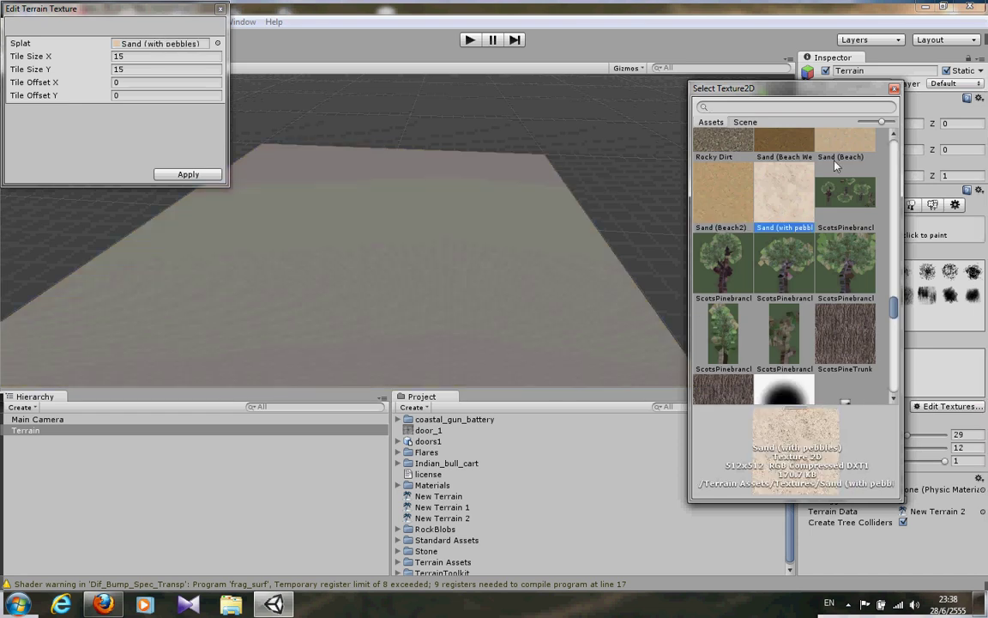
click(846, 155)
click(784, 163)
click(781, 229)
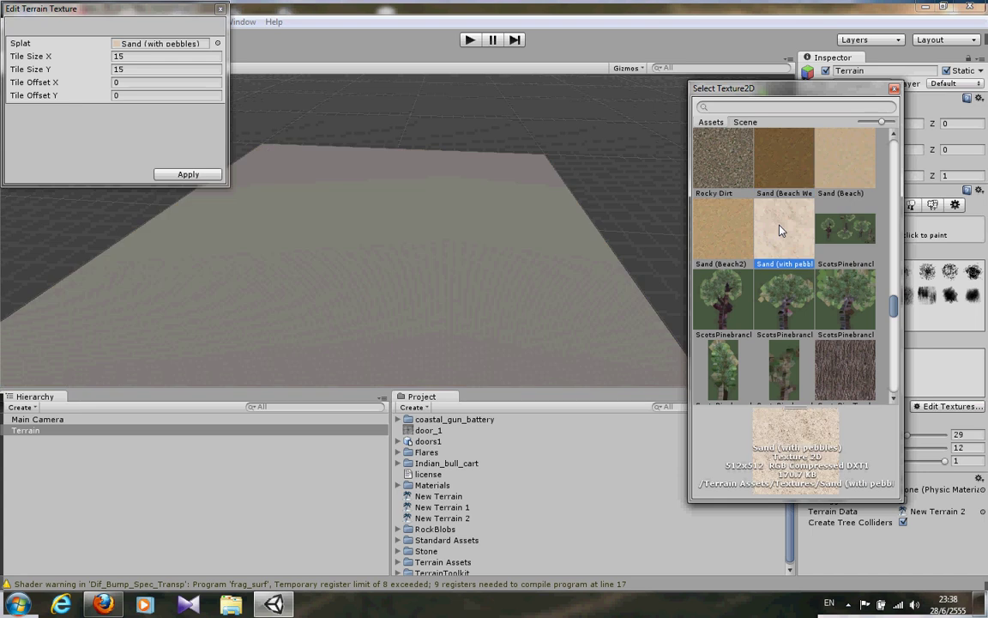
After trying stone_D, settle on Sand (with pebbles) with Tile Size X and Y of 5.
scroll(805, 292, down, 5)
scroll(805, 292, down, 2)
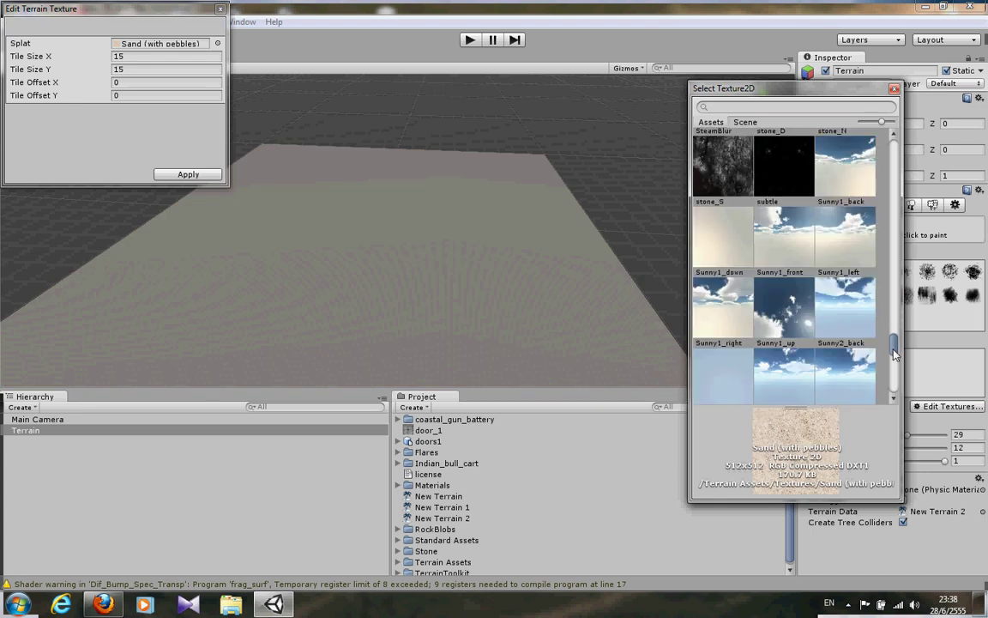
scroll(805, 292, up, 1)
click(804, 291)
drag(893, 340, 901, 384)
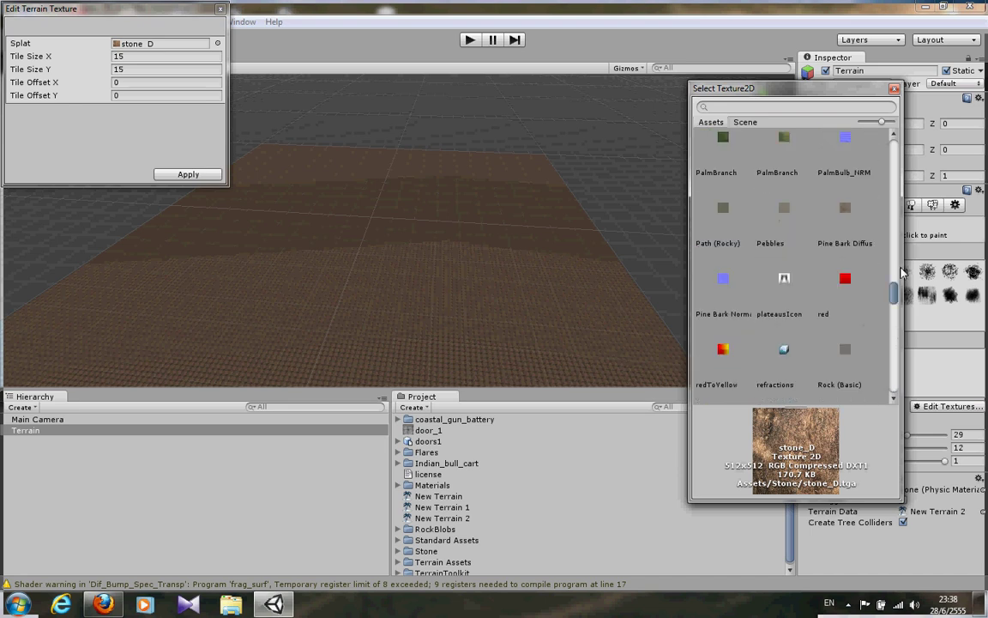
mouse_move(900, 384)
mouse_down()
mouse_move(914, 204)
mouse_move(915, 260)
mouse_up()
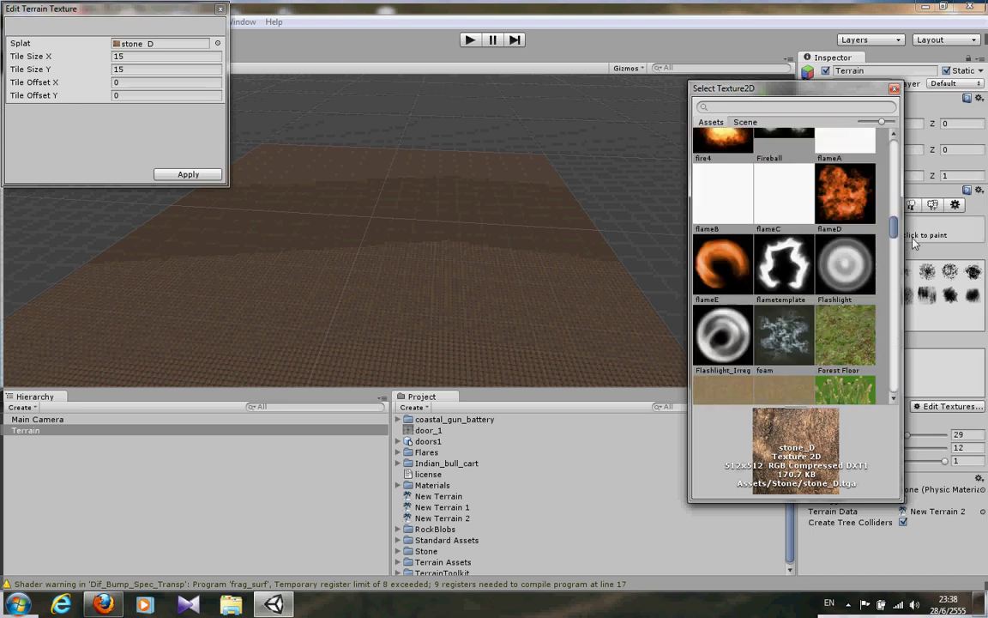
scroll(871, 283, down, 10)
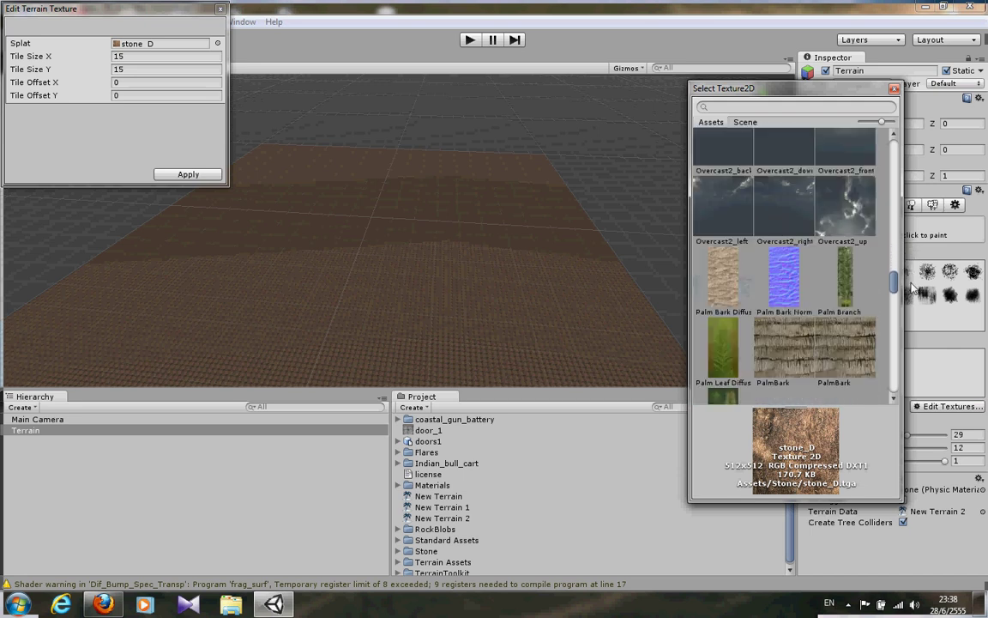
click(789, 352)
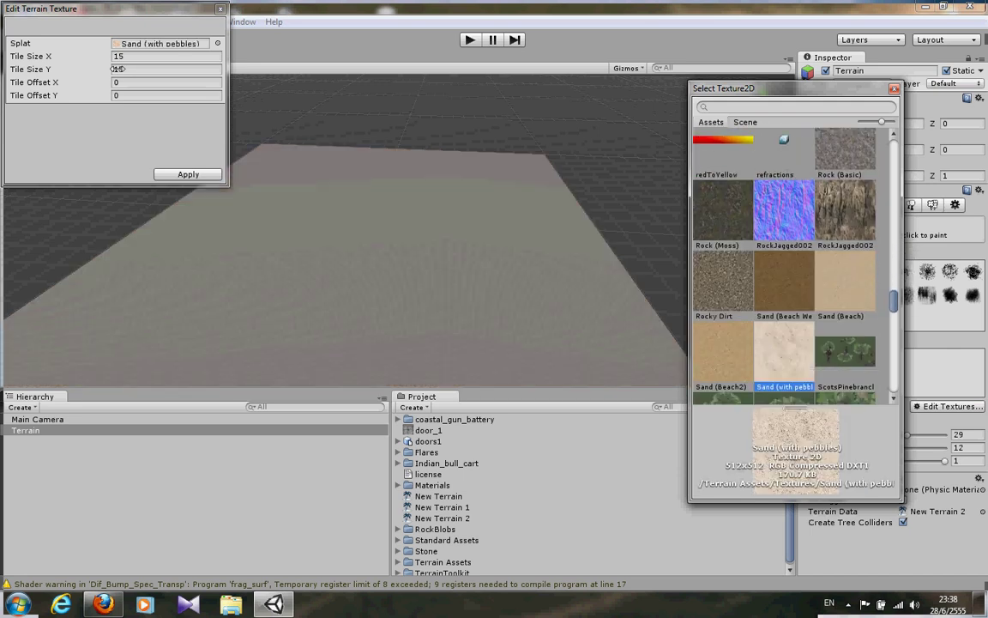
click(147, 58)
text(5)
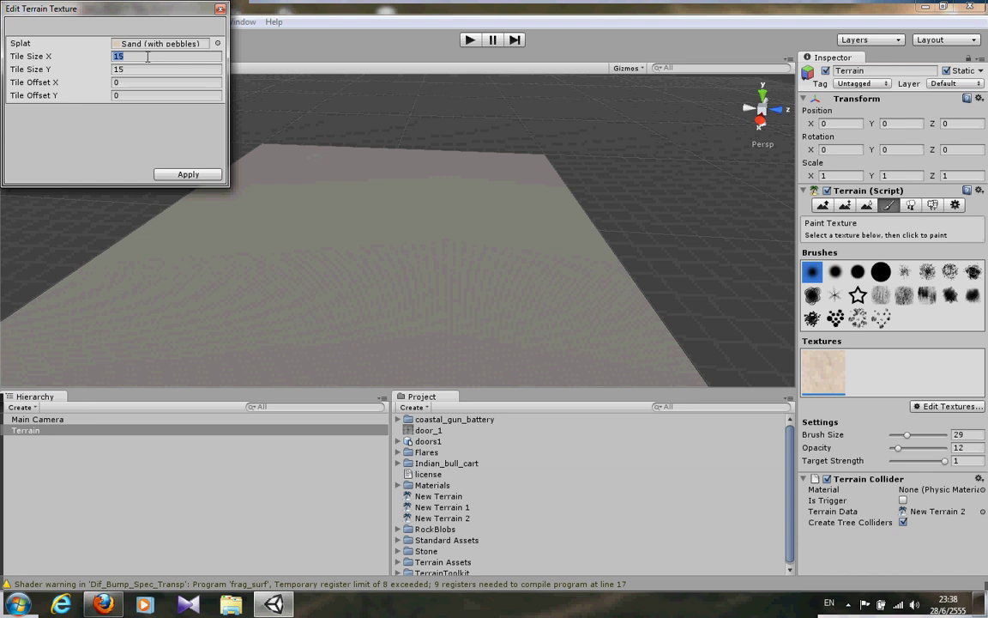
key(Tab)
text(5)
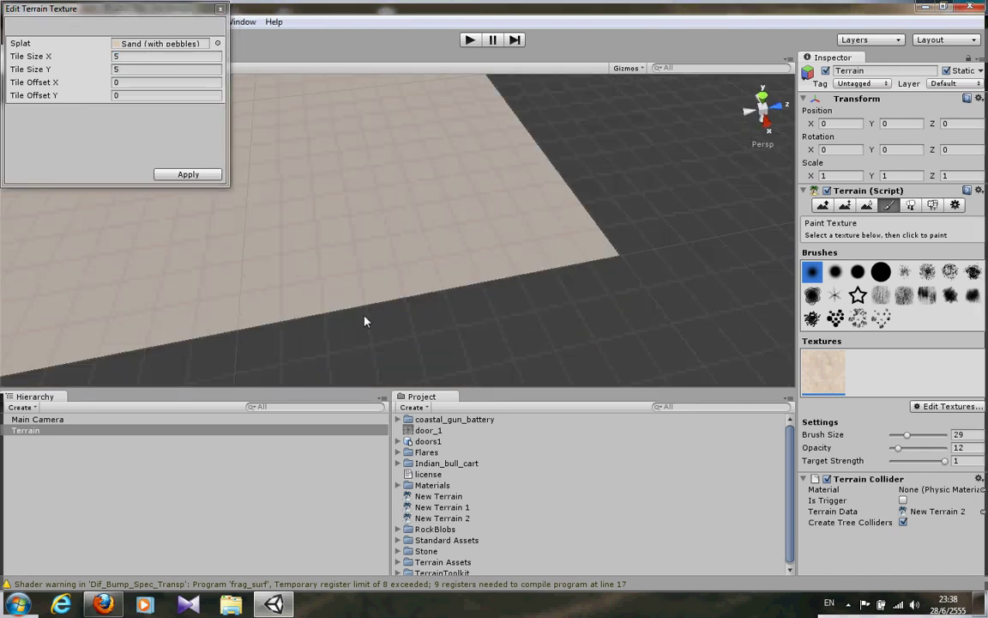
Apply the 5 by 5 sand tiling, orbit around the terrain, and open the Edit Textures options.
click(186, 175)
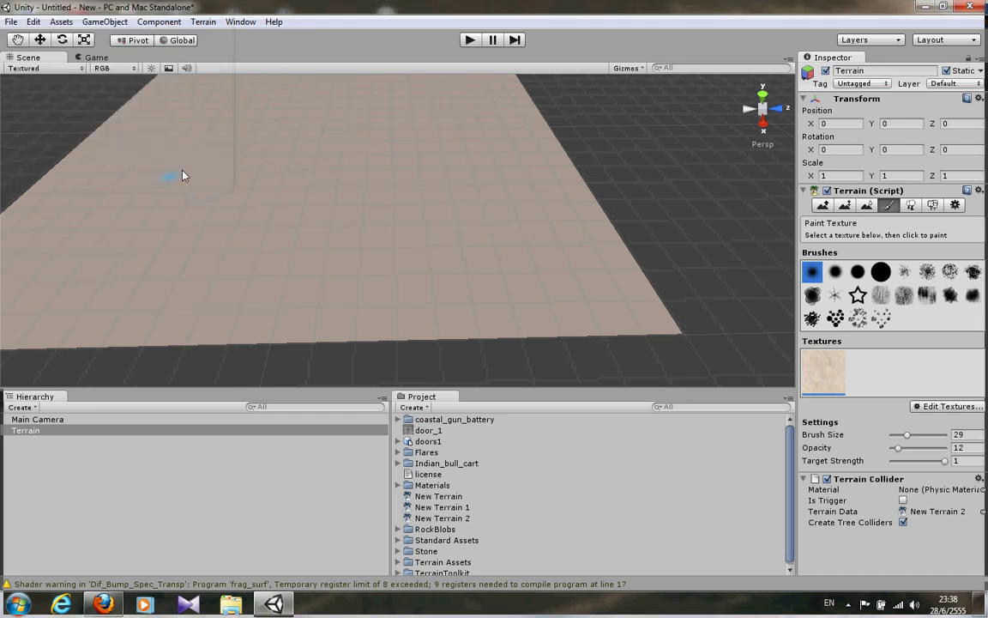
scroll(206, 128, down, 5)
scroll(229, 148, down, 2)
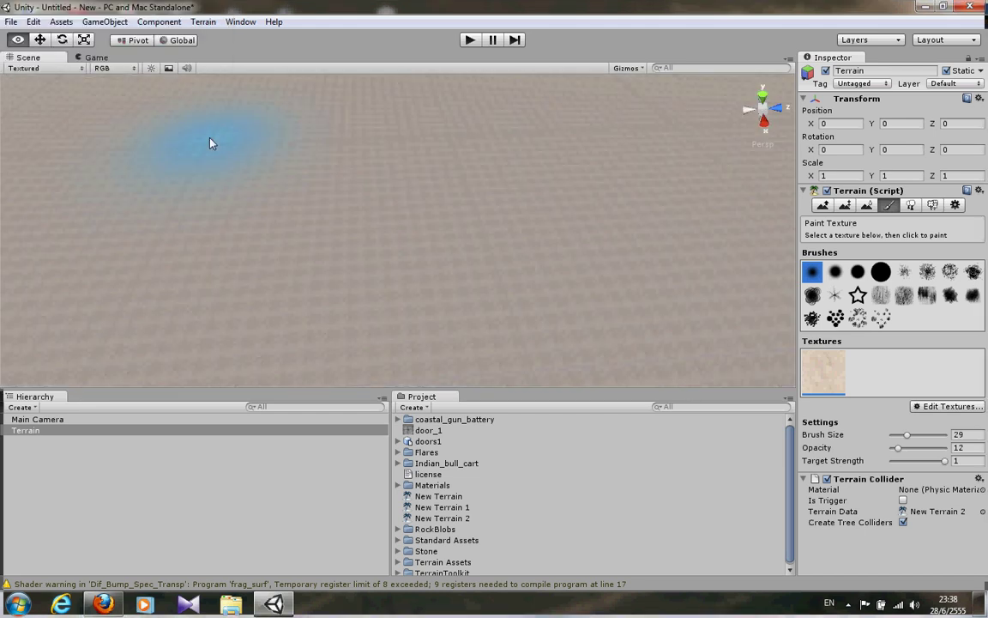
scroll(209, 143, down, 2)
scroll(209, 142, up, 2)
mouse_move(213, 123)
alt+mouse_down()
mouse_move(186, 84)
mouse_move(333, 296)
mouse_move(549, 275)
alt+mouse_up()
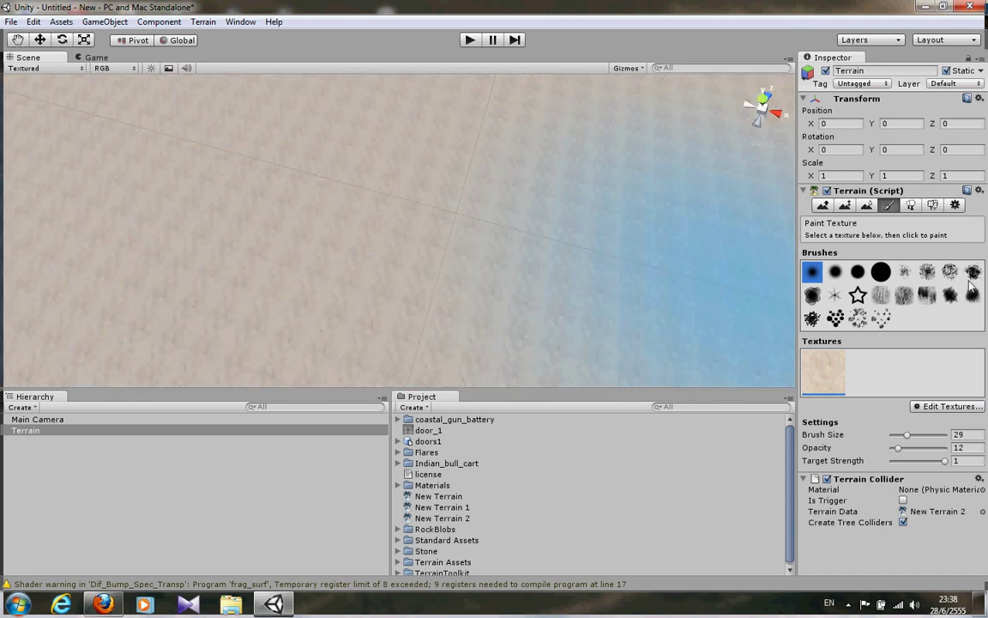
click(930, 407)
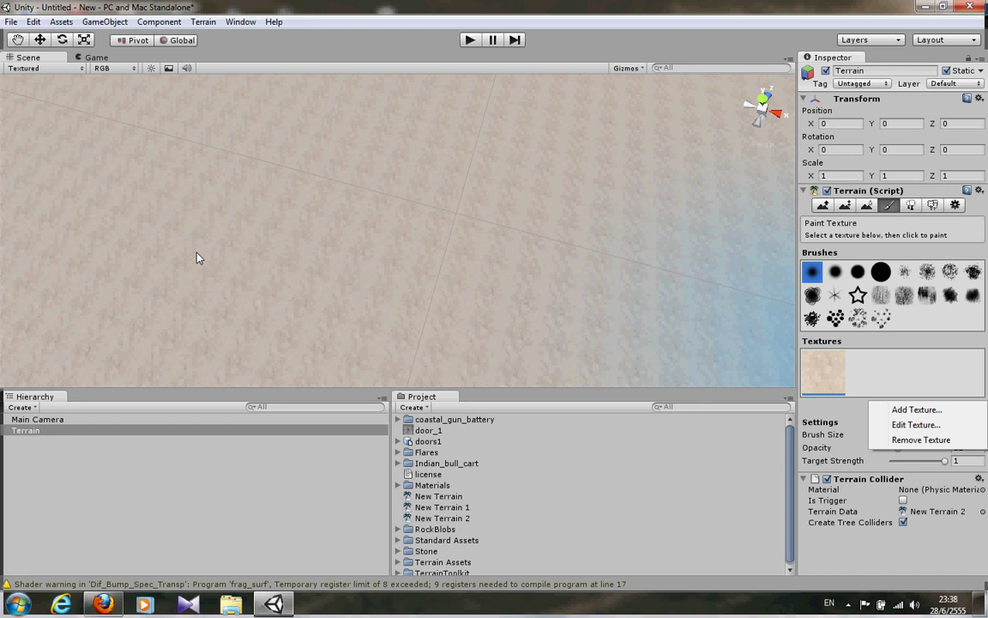
Replace the terrain's splat with BanyanBark after briefly trying barrel_01.
alt+drag(198, 256, 589, 318)
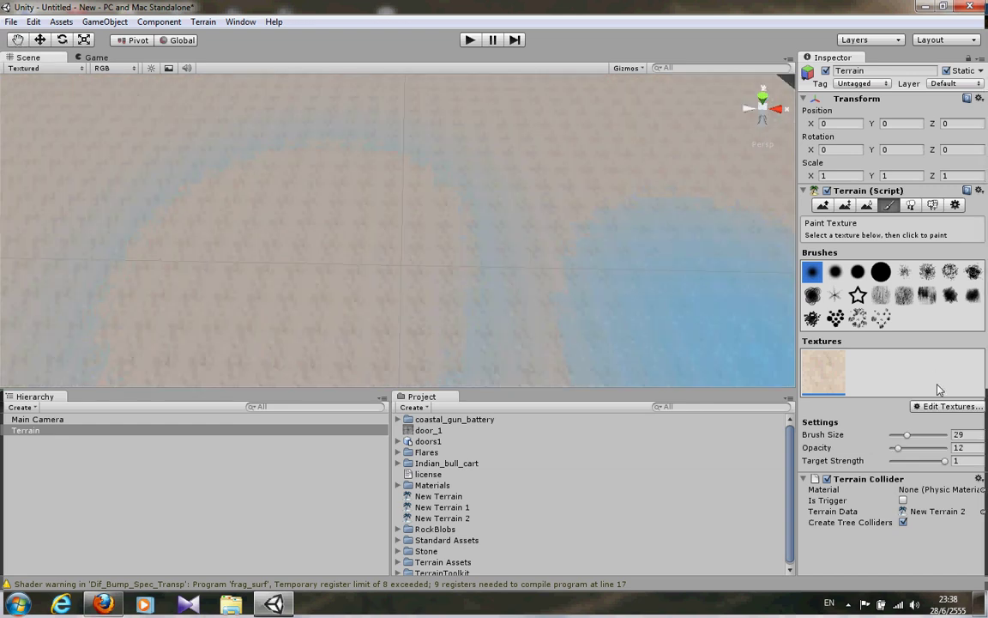
click(935, 406)
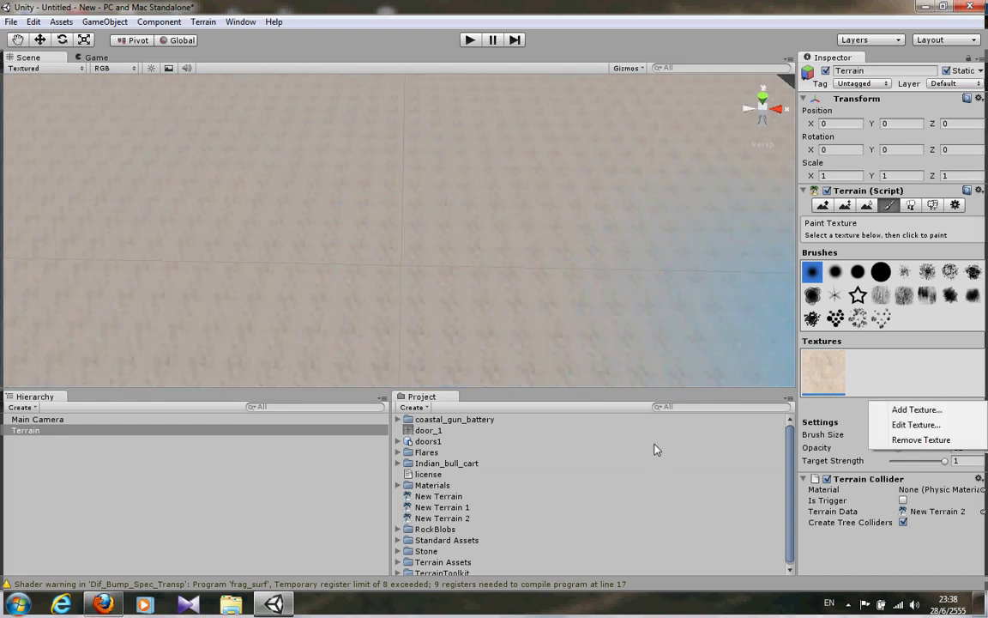
click(901, 424)
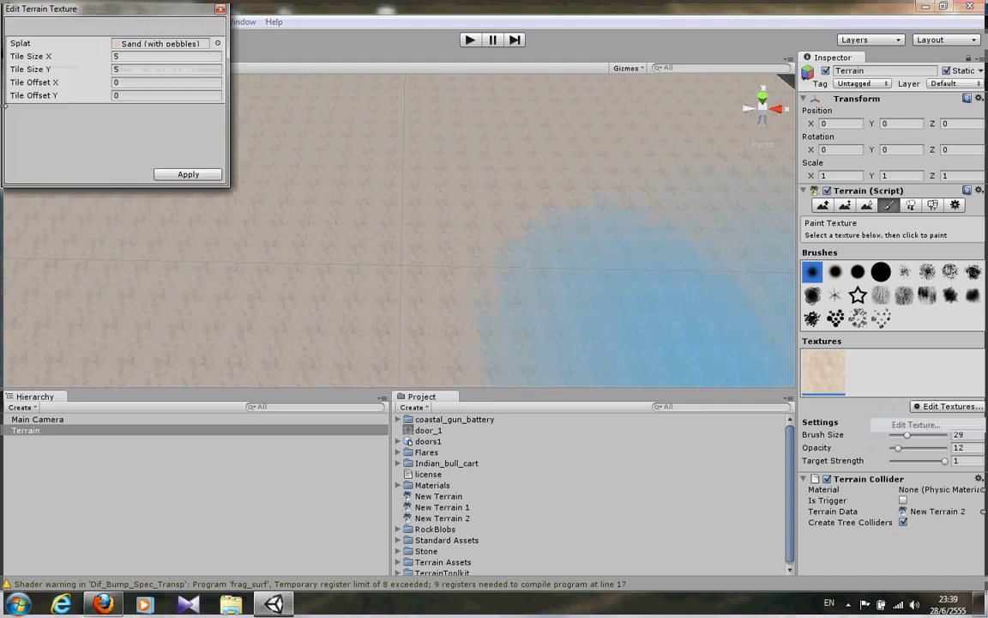
click(218, 44)
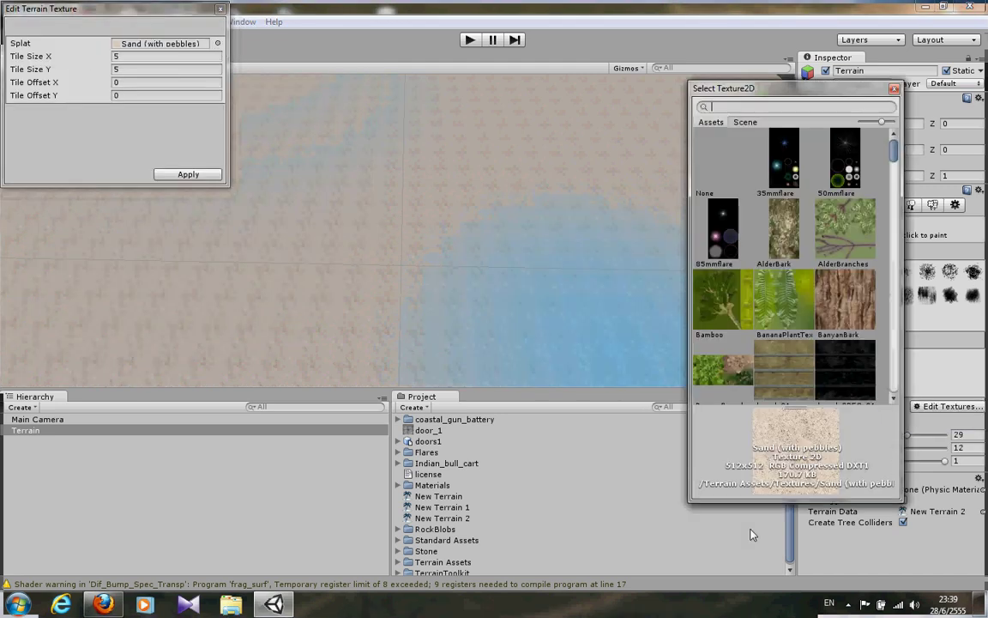
click(845, 305)
click(794, 366)
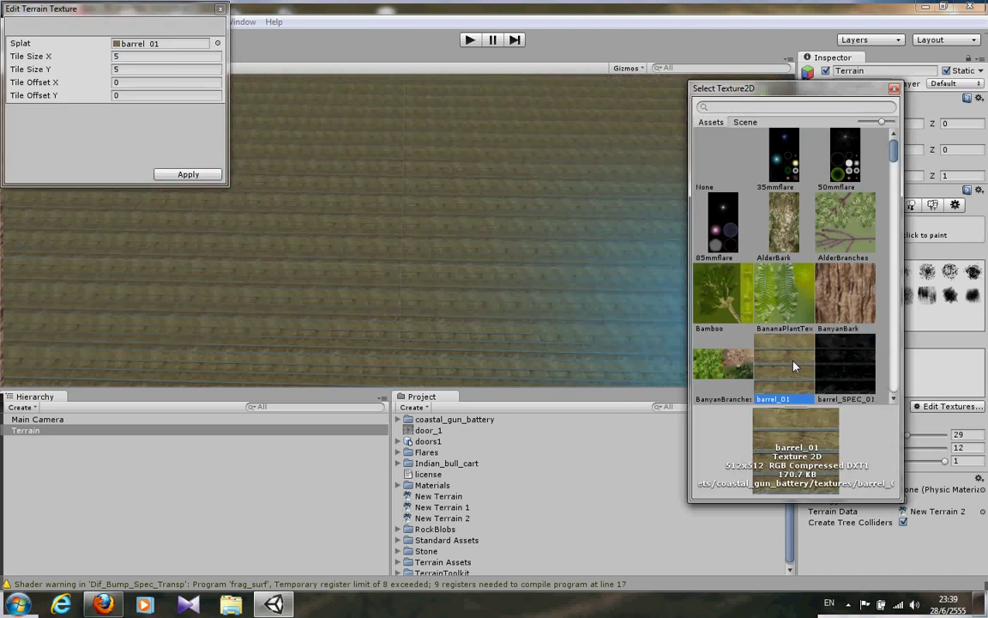
click(845, 304)
click(135, 56)
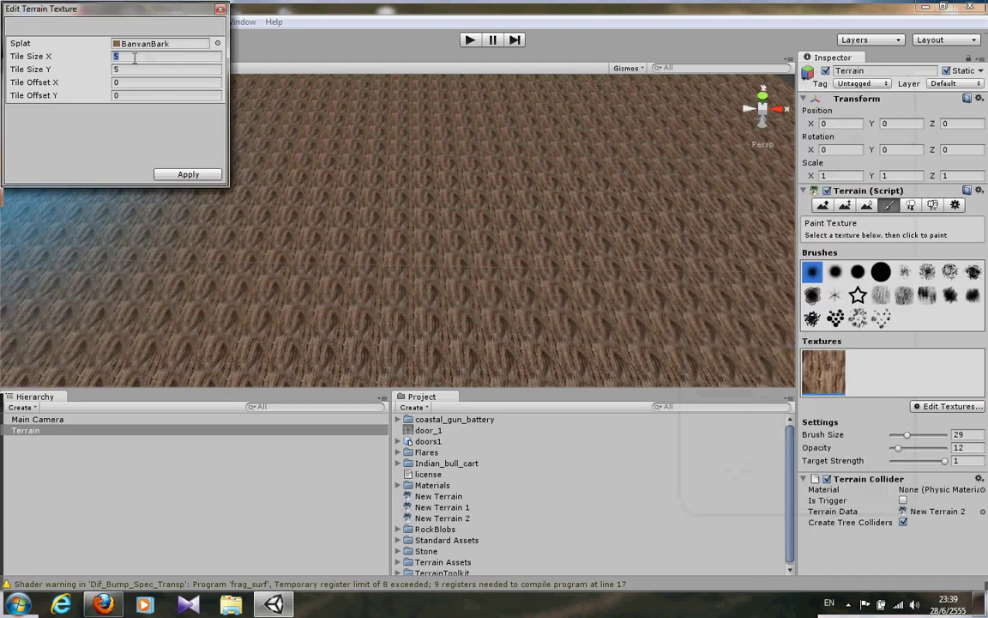
Set the BanyanBark Tile Size X and Y to 100 and apply it.
text(1)
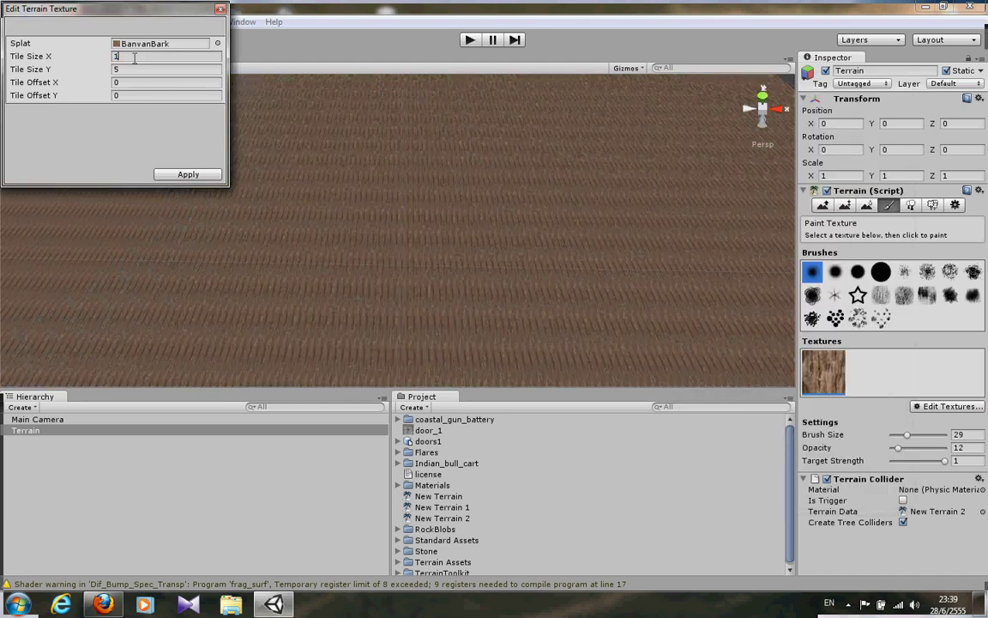
key(Tab)
text(1)
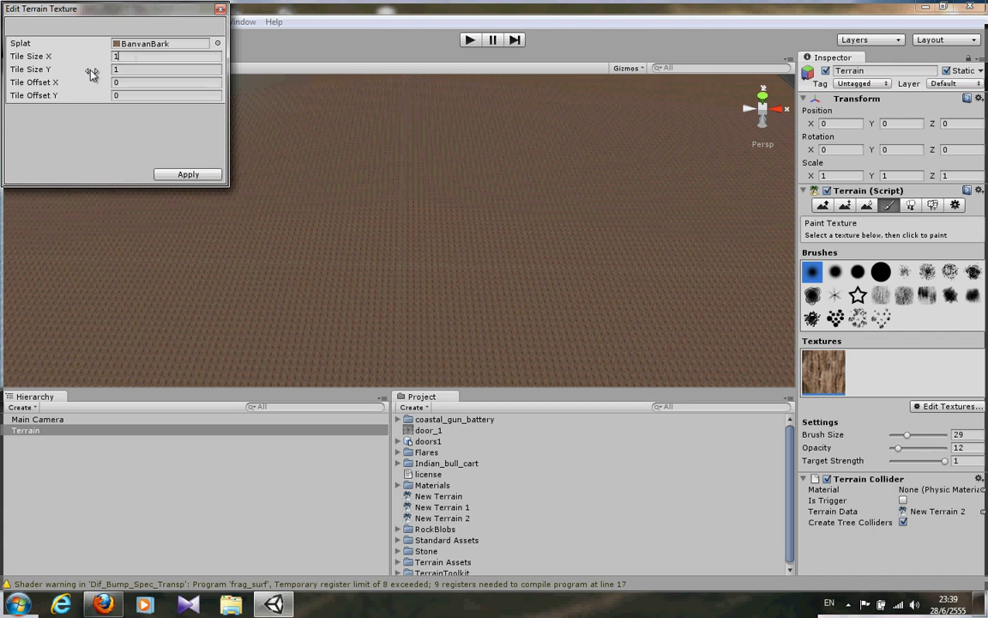
click(125, 58)
text(00)
key(Tab)
text(0)
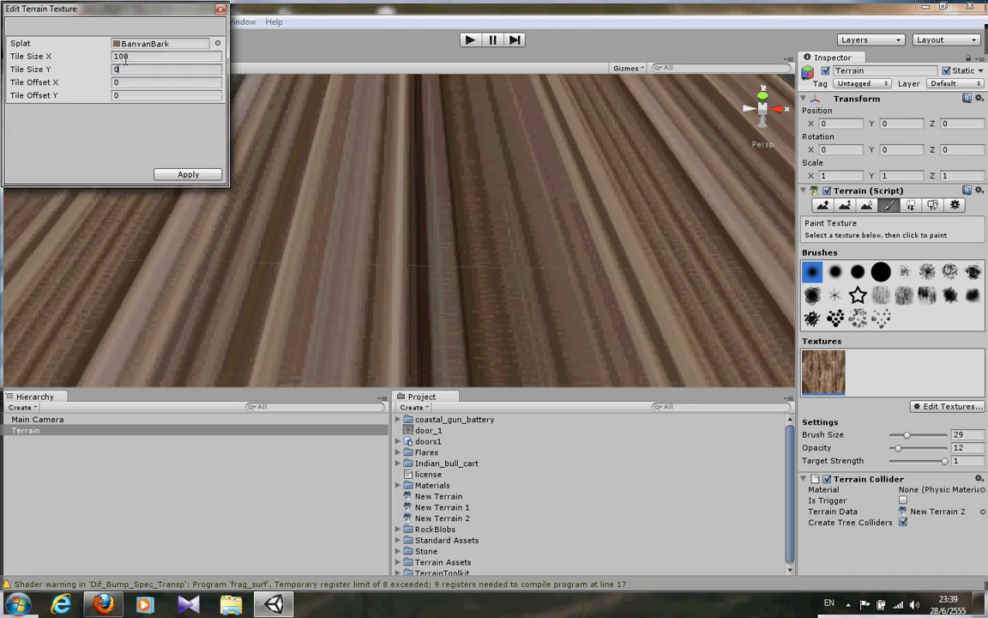
text(00)
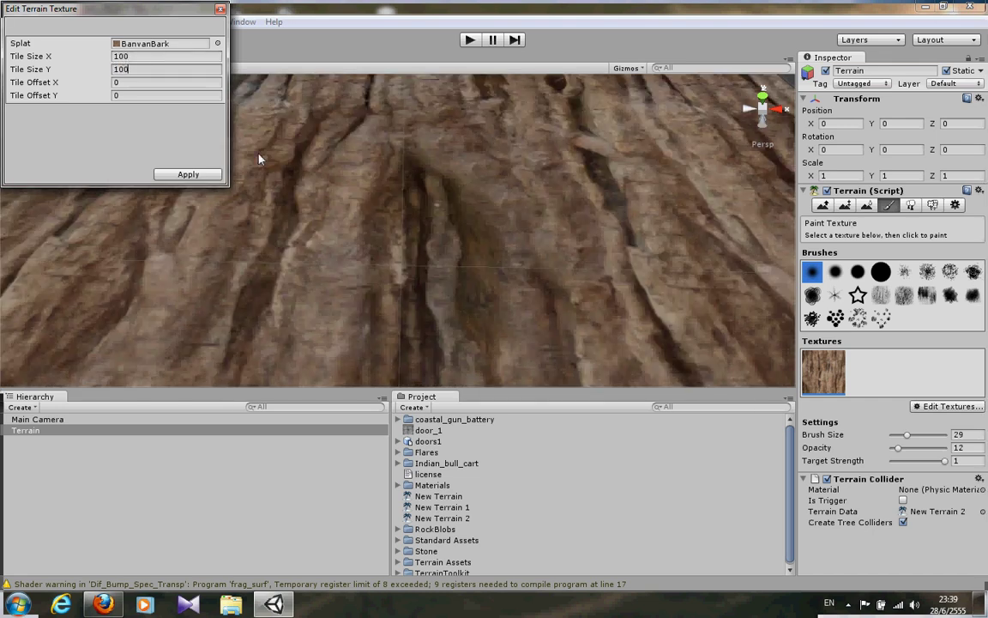
scroll(331, 254, down, 5)
right_drag(364, 238, 166, 239)
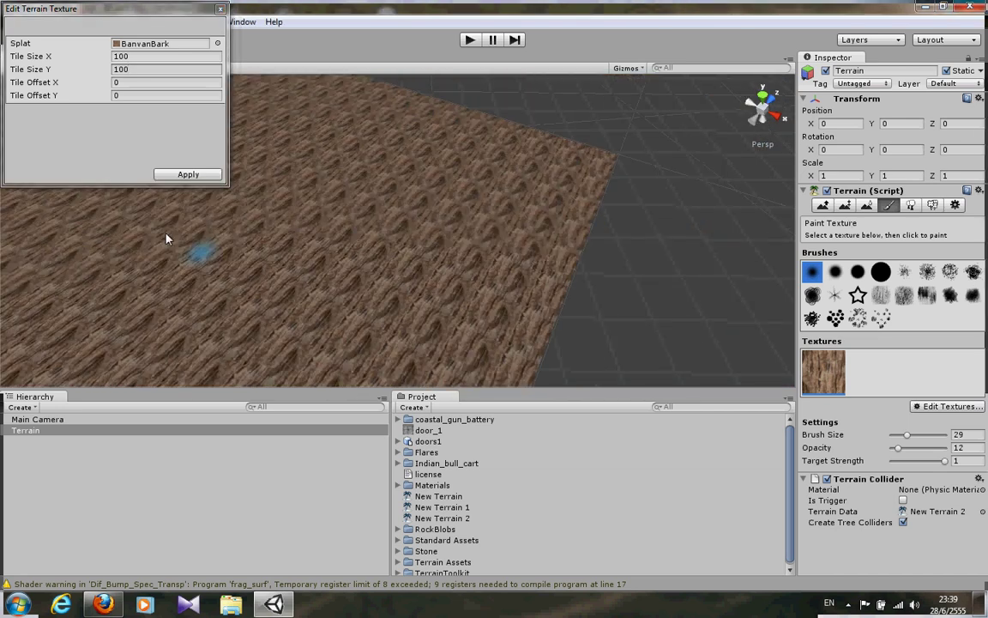
click(161, 180)
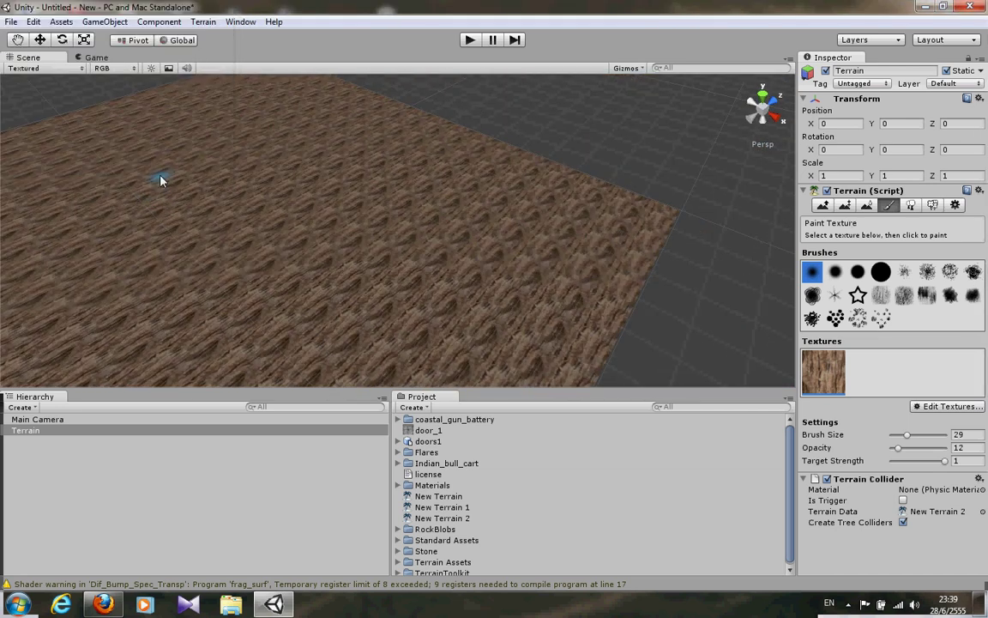
Tilt the view lower over the terrain and create a Cube via GameObject > Create Other.
scroll(200, 197, up, 3)
scroll(382, 144, up, 3)
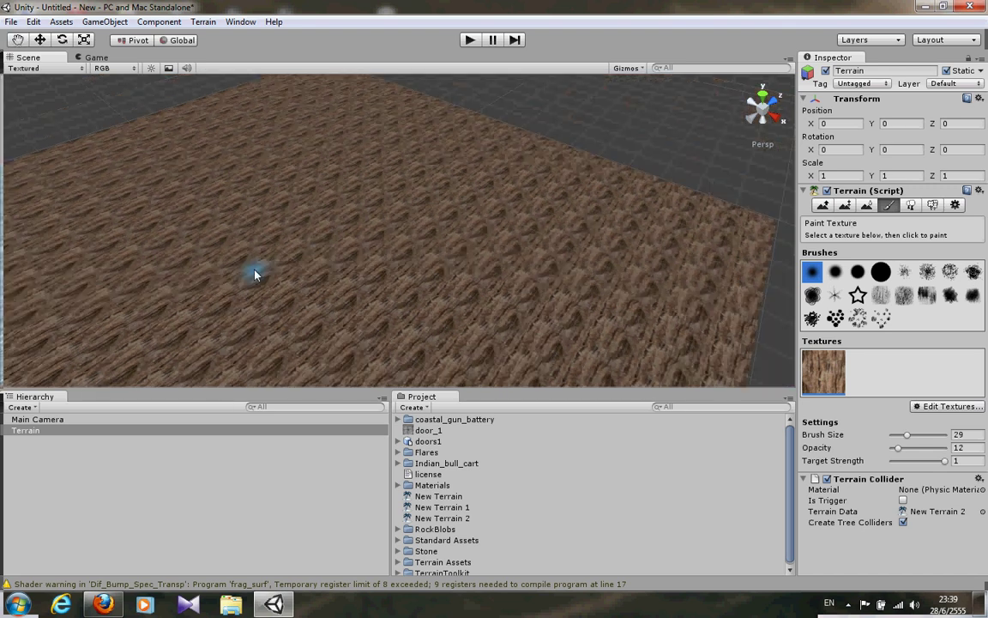
scroll(254, 274, up, 2)
right_drag(255, 274, 334, 154)
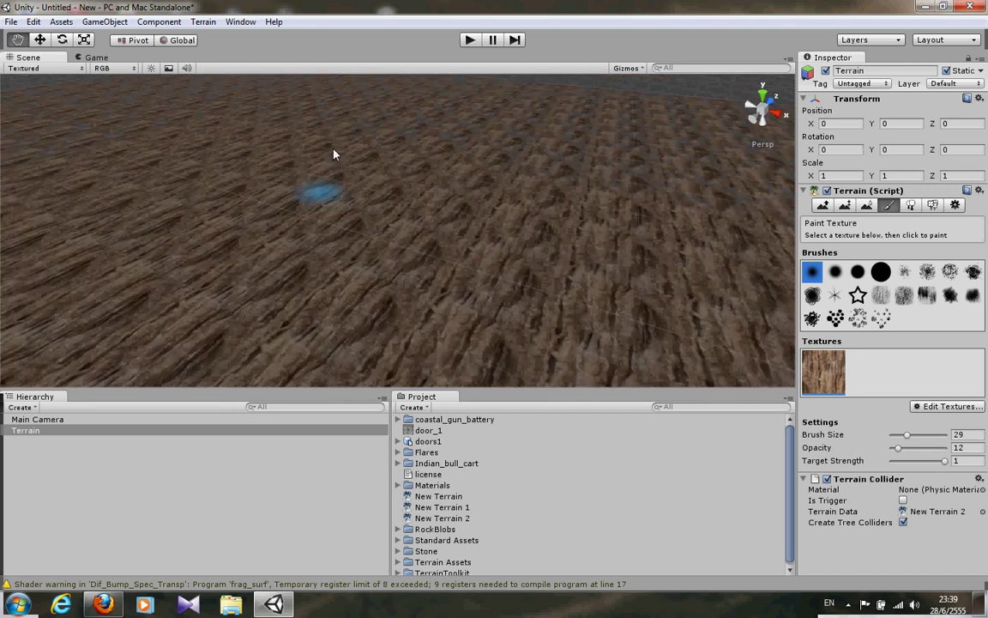
scroll(334, 154, down, 2)
scroll(334, 155, down, 2)
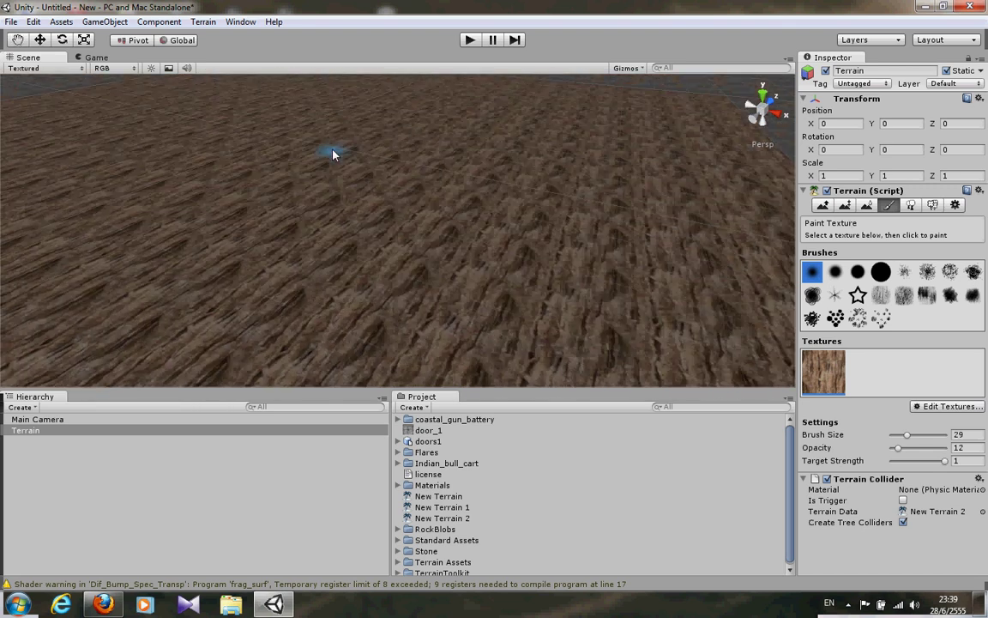
click(86, 22)
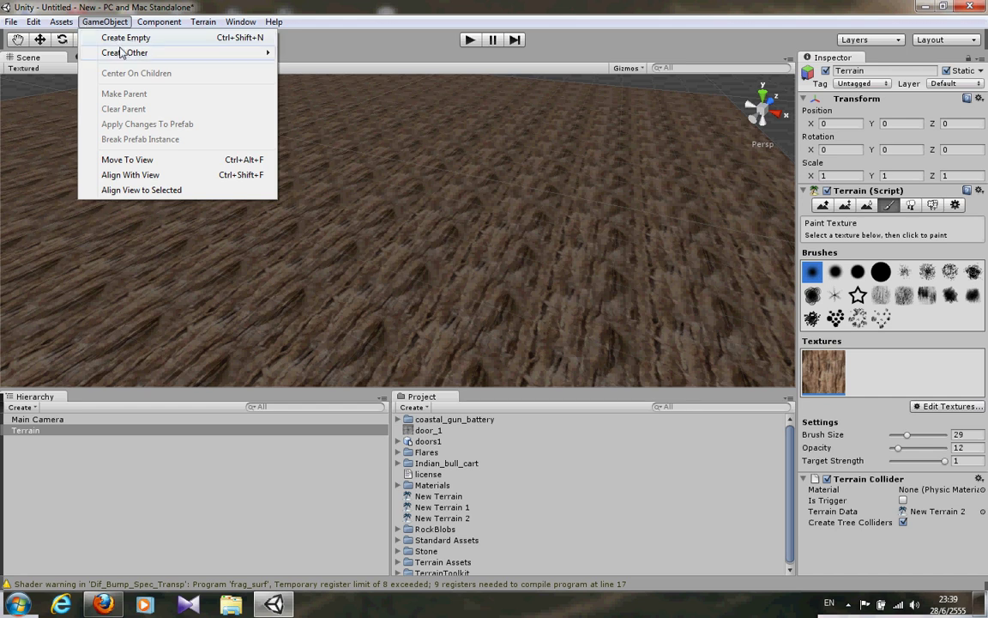
mouse_move(120, 54)
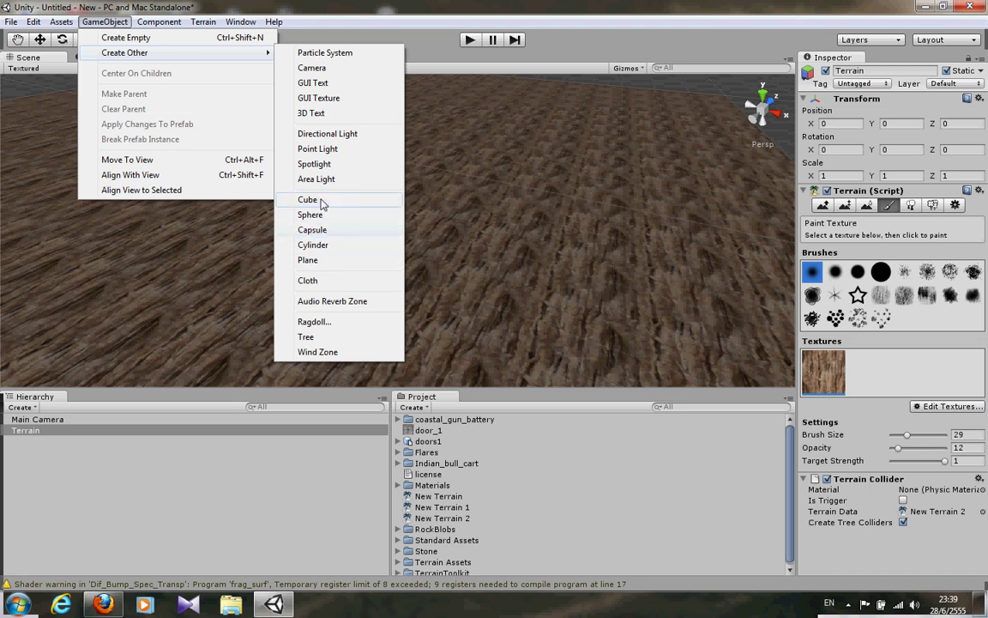
click(330, 199)
scroll(221, 232, down, 3)
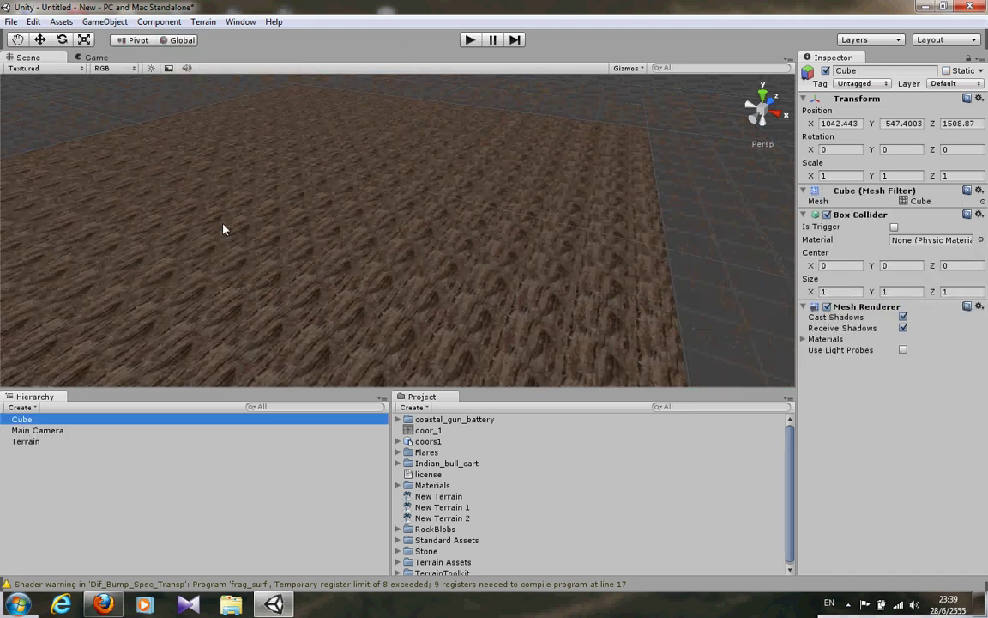
Frame the cube and the terrain, then check the terrain's X and Y position values.
double_click(41, 420)
scroll(230, 275, down, 2)
scroll(231, 272, down, 1)
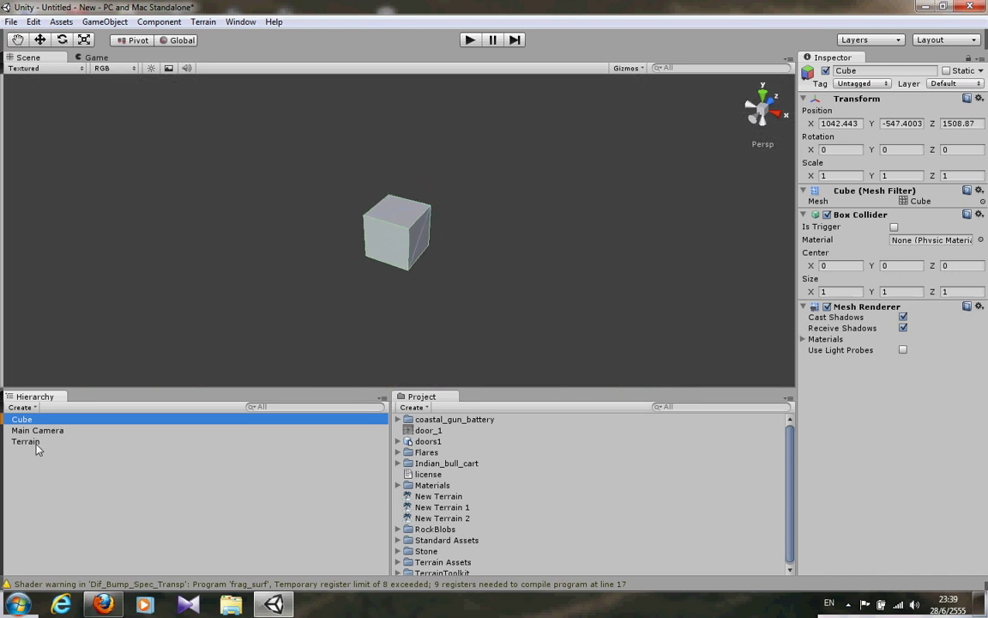
click(35, 442)
double_click(36, 448)
scroll(366, 291, up, 2)
scroll(356, 282, up, 3)
double_click(73, 441)
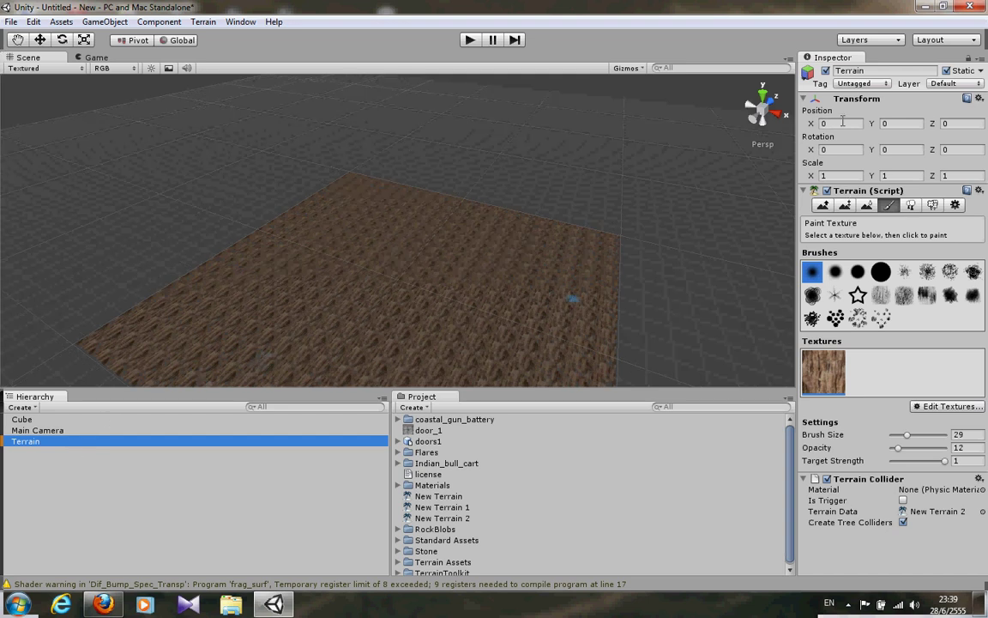
click(934, 137)
click(895, 126)
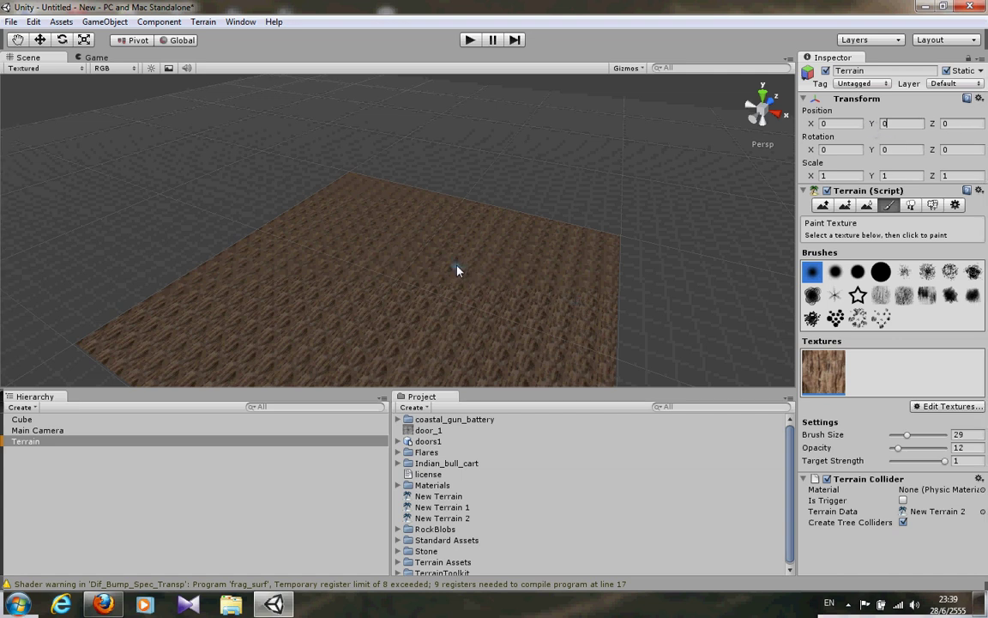
Set the Cube's Position X, Y and Z to 0.
click(45, 420)
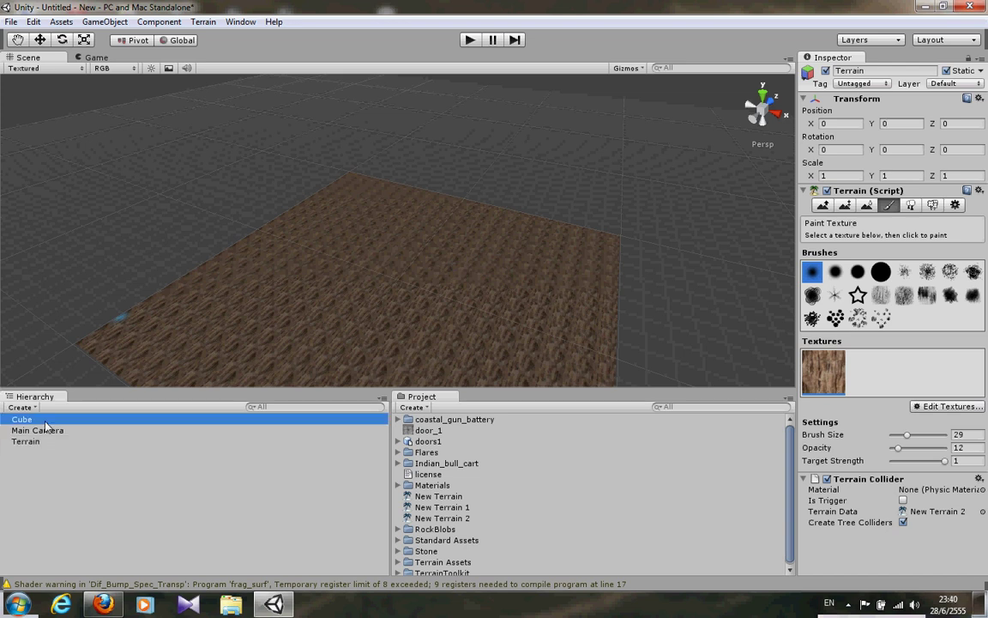
double_click(46, 424)
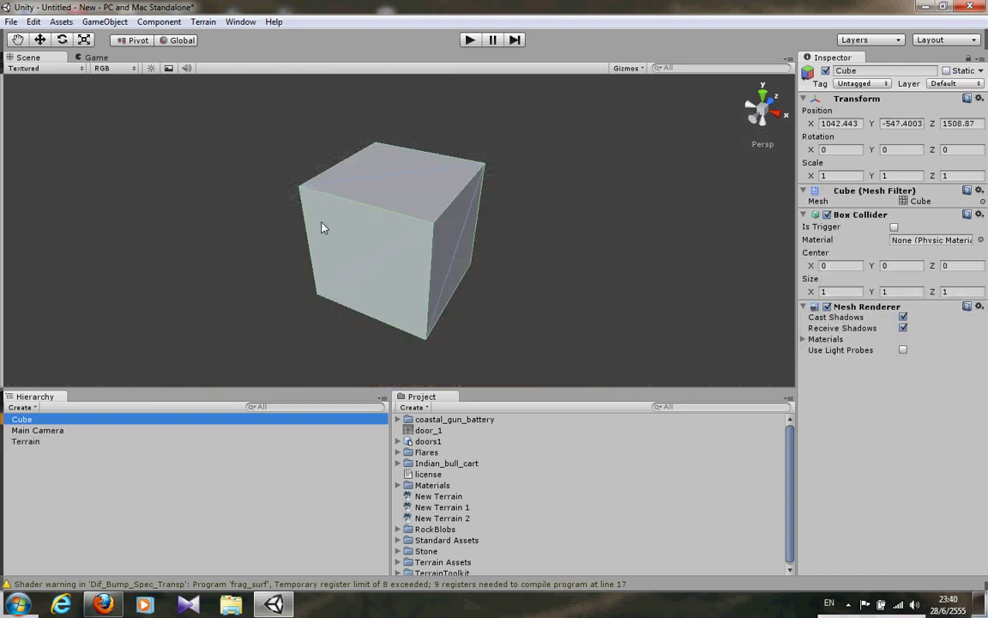
click(842, 125)
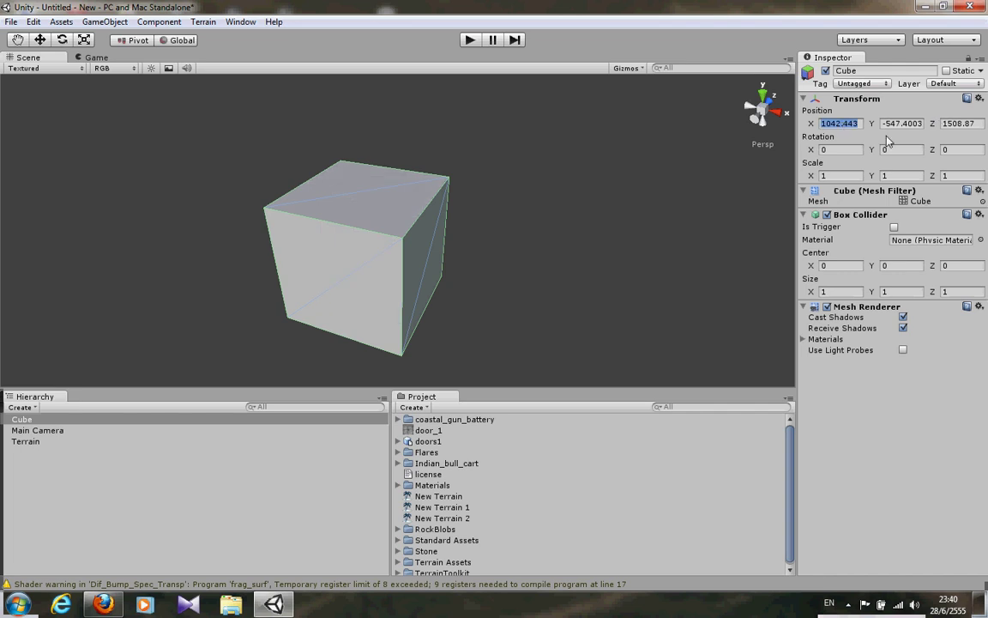
text(0)
key(Tab)
text(0)
key(Tab)
text(0)
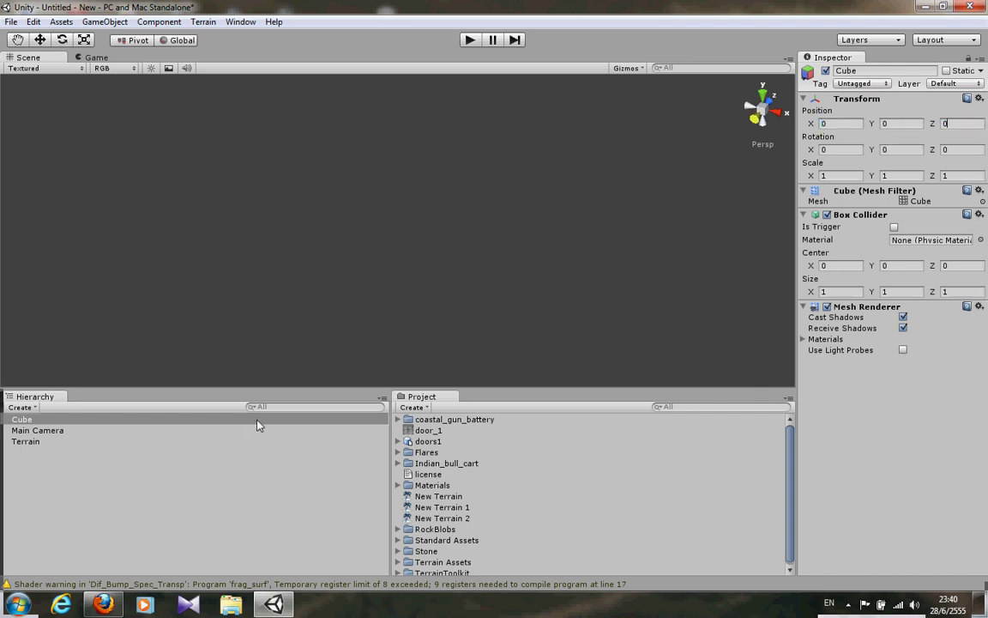
Frame the cube at the terrain's corner and orbit the view over the terrain.
double_click(258, 421)
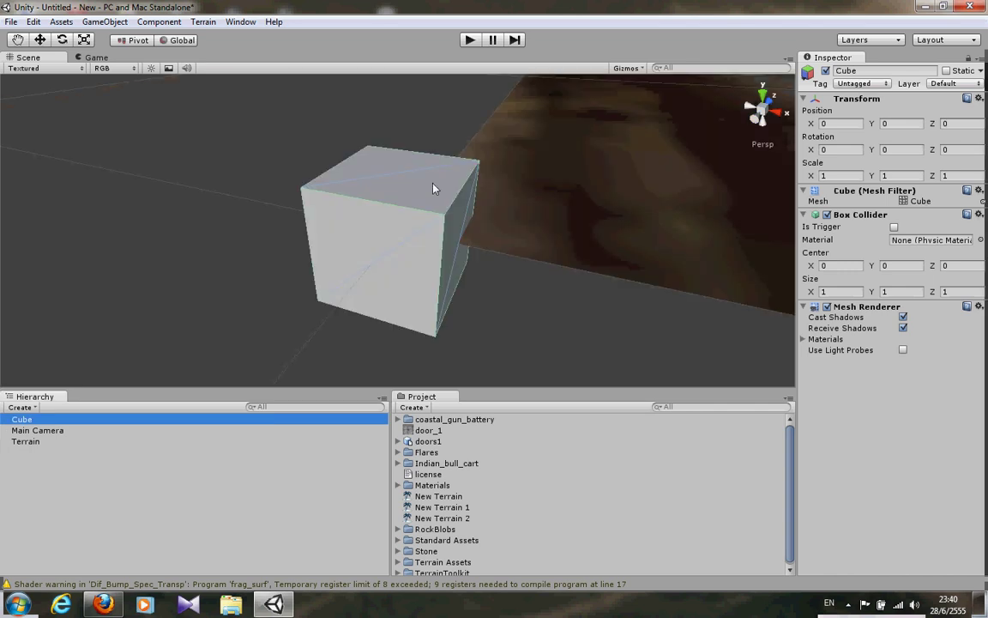
scroll(466, 190, down, 3)
scroll(468, 188, down, 2)
scroll(468, 188, down, 2)
scroll(468, 187, down, 2)
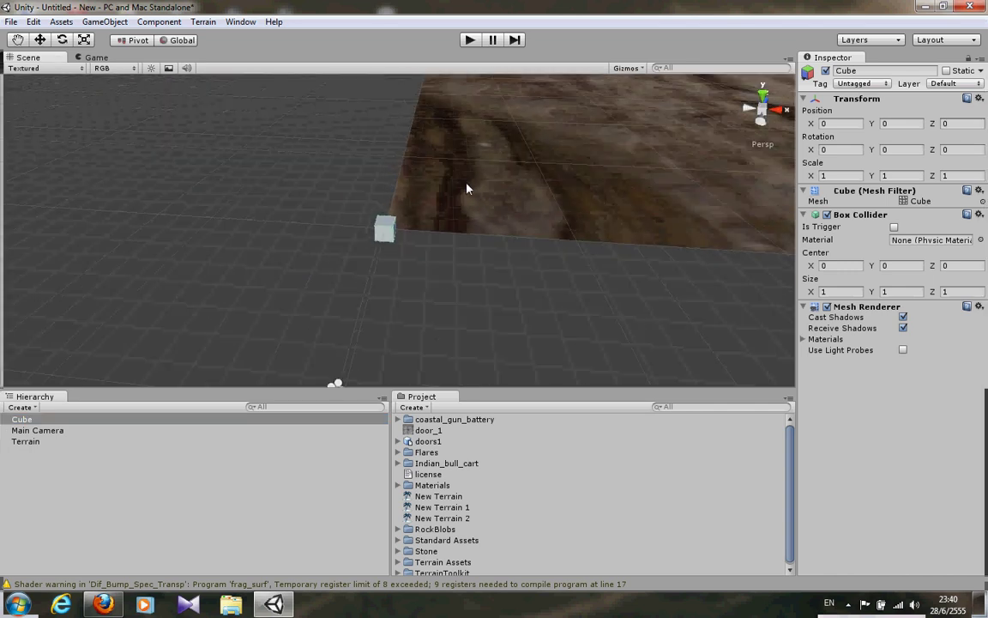
middle_drag(505, 155, 291, 302)
mouse_move(292, 301)
right_down()
mouse_move(263, 309)
mouse_move(265, 293)
right_up()
mouse_move(180, 79)
right_down()
mouse_move(230, 327)
mouse_move(295, 105)
mouse_move(297, 144)
mouse_move(368, 240)
right_up()
Create a Sphere, a Capsule and a Cylinder from GameObject > Create Other, then pick the Move tool.
click(118, 23)
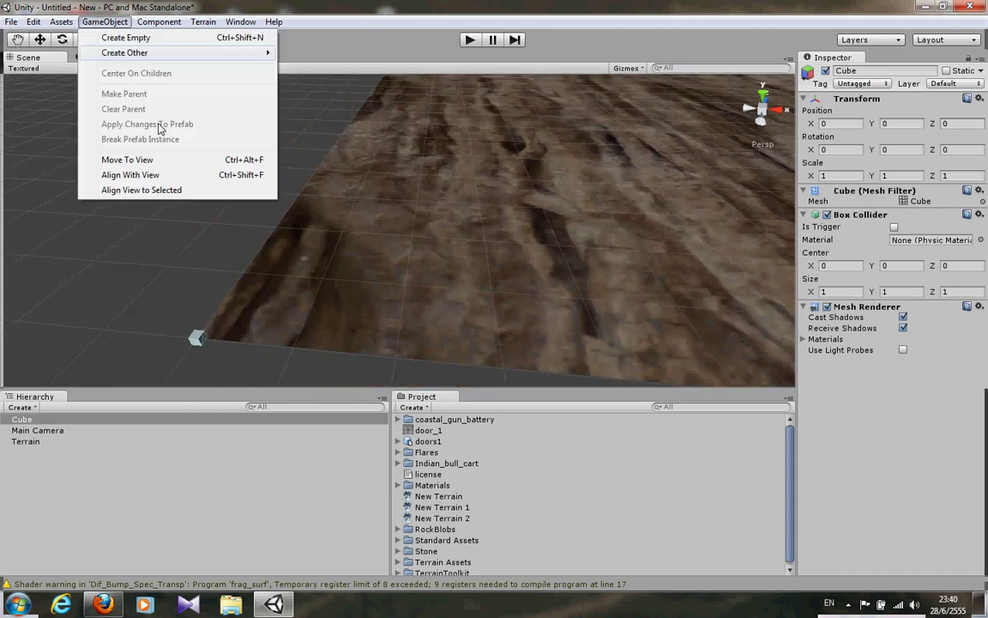
mouse_move(214, 52)
click(332, 216)
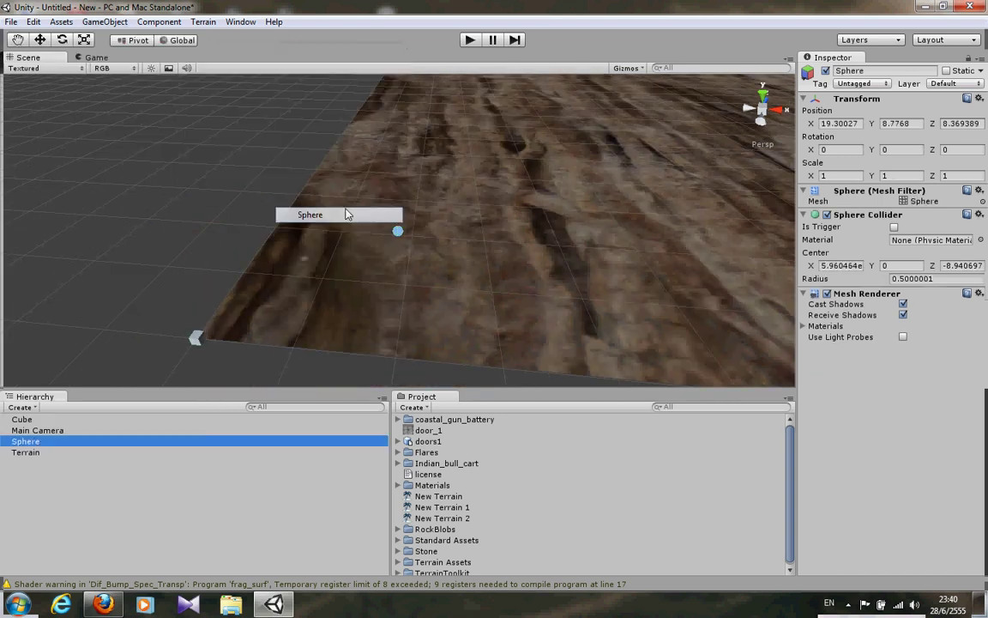
scroll(168, 161, up, 2)
click(96, 22)
mouse_move(249, 55)
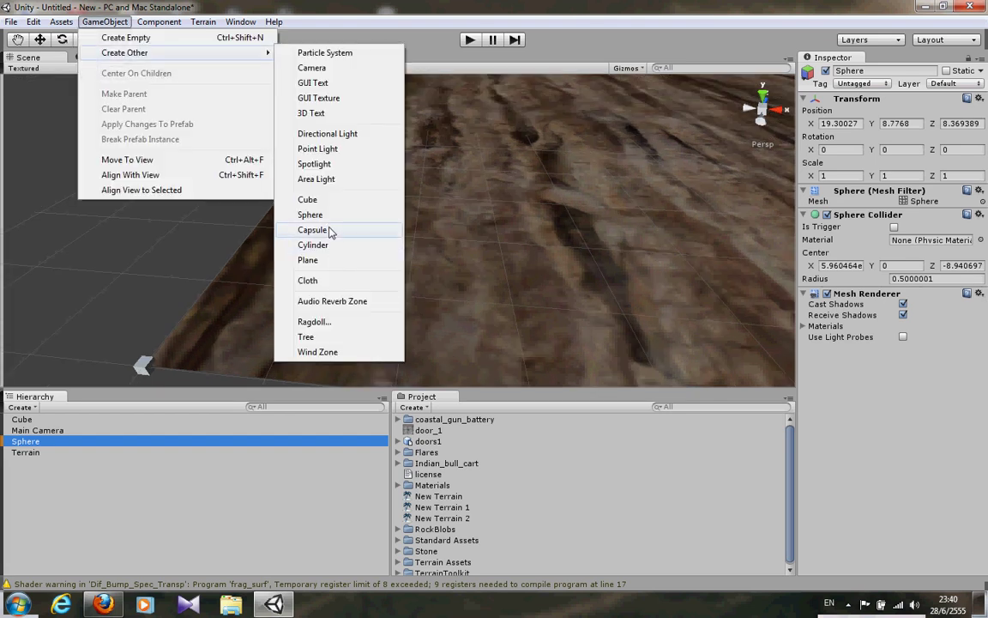
click(331, 229)
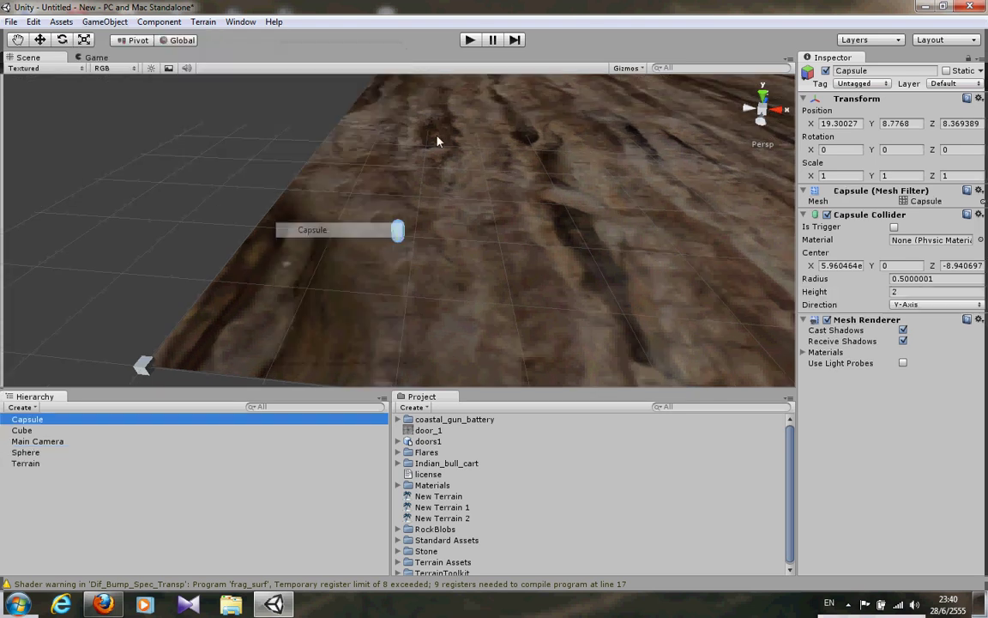
click(104, 21)
mouse_move(214, 53)
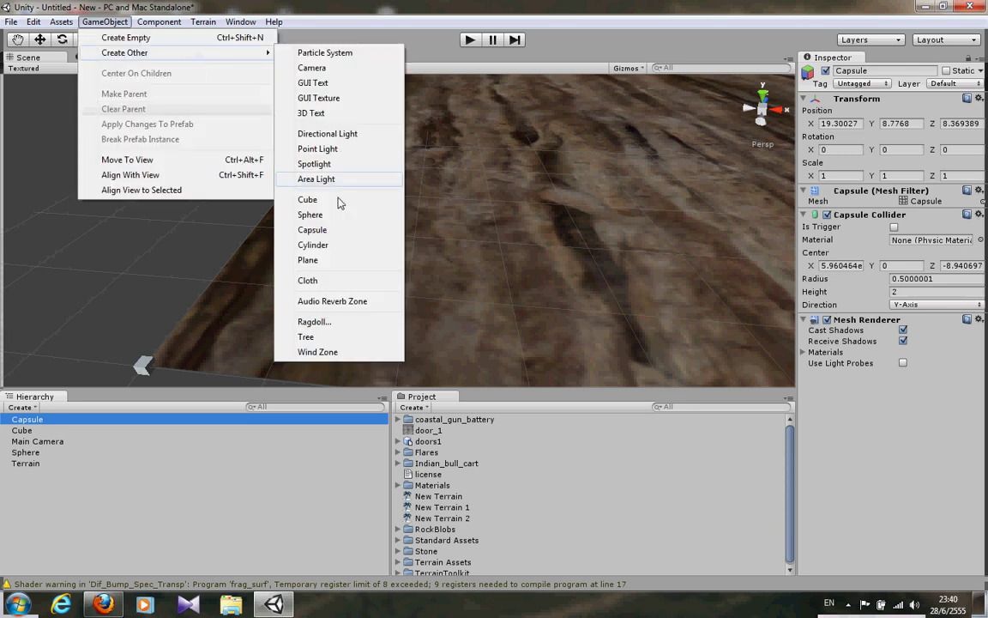
click(301, 247)
mouse_move(139, 269)
right_down()
mouse_move(354, 266)
mouse_move(347, 247)
mouse_move(359, 157)
mouse_move(342, 293)
right_up()
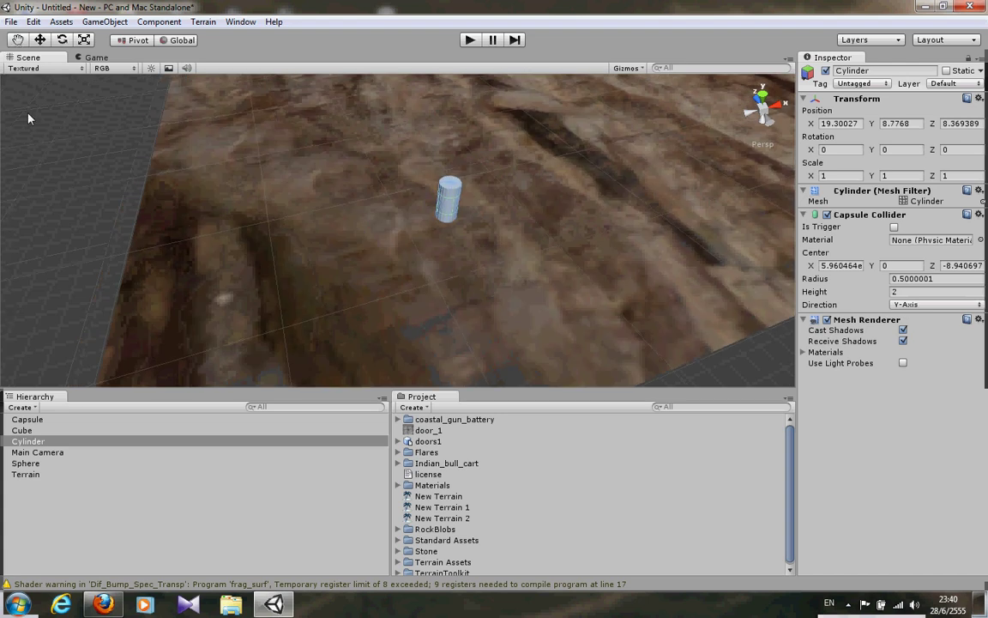
click(40, 39)
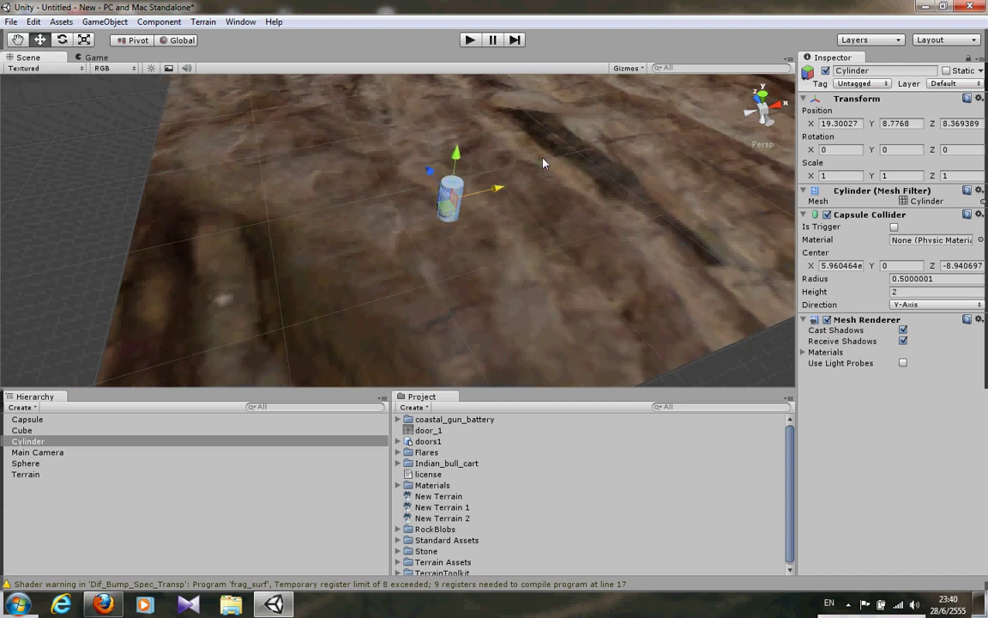
Spread the primitives apart: cylinder right, capsule left, cube shifted along Z.
drag(494, 189, 552, 174)
click(449, 195)
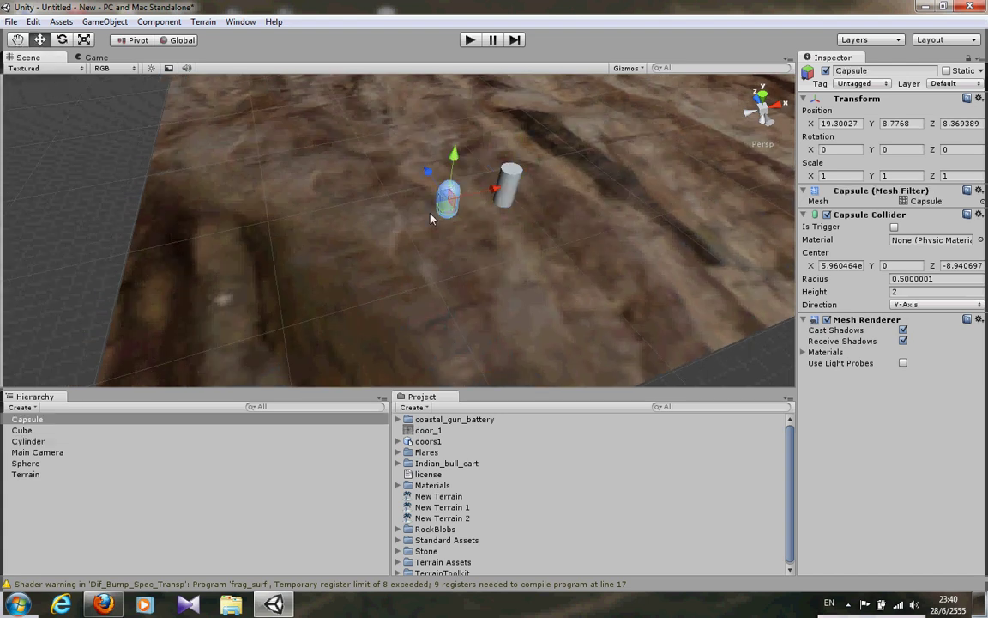
drag(463, 176, 396, 249)
alt+right_drag(395, 249, 225, 337)
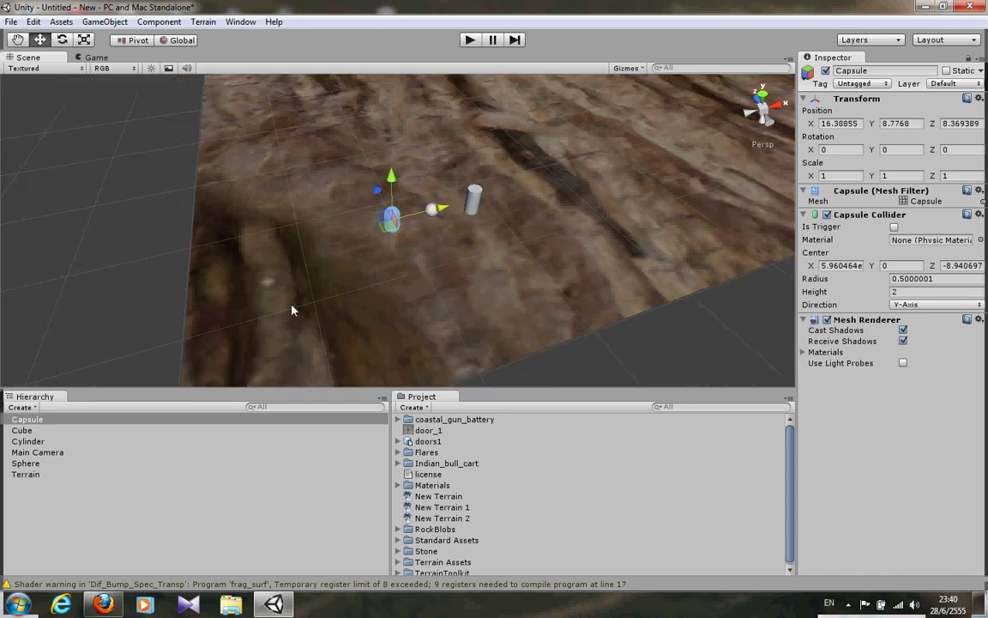
click(225, 339)
mouse_move(221, 318)
mouse_down()
mouse_move(329, 157)
mouse_move(326, 129)
mouse_up()
scroll(376, 200, up, 2)
scroll(375, 200, up, 5)
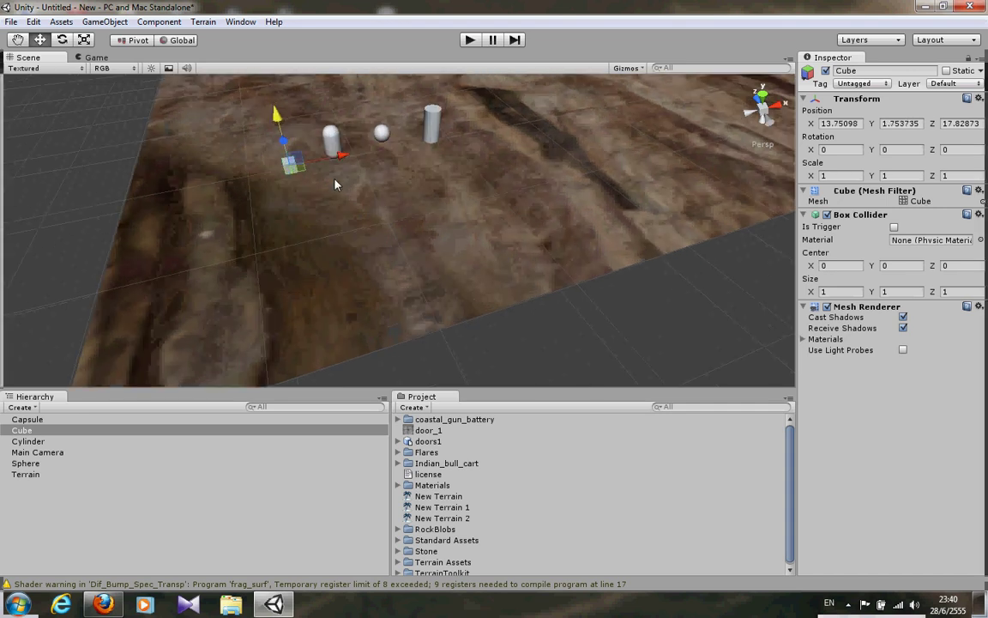
drag(289, 195, 296, 253)
mouse_move(383, 259)
alt+mouse_down()
mouse_move(354, 243)
mouse_move(490, 261)
alt+mouse_up()
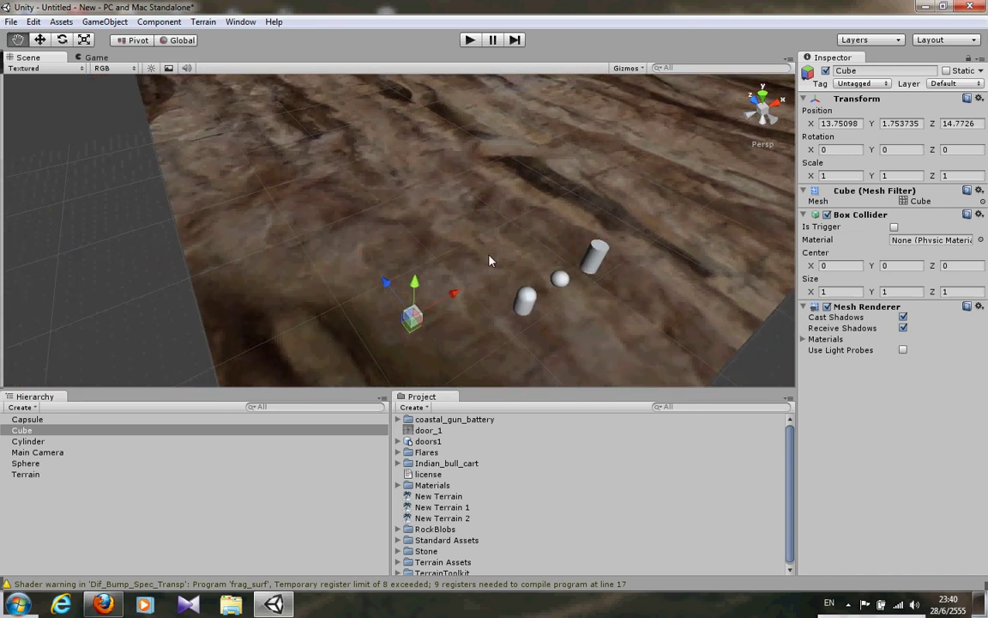
mouse_move(490, 261)
alt+mouse_down()
mouse_move(324, 161)
mouse_move(409, 189)
alt+mouse_up()
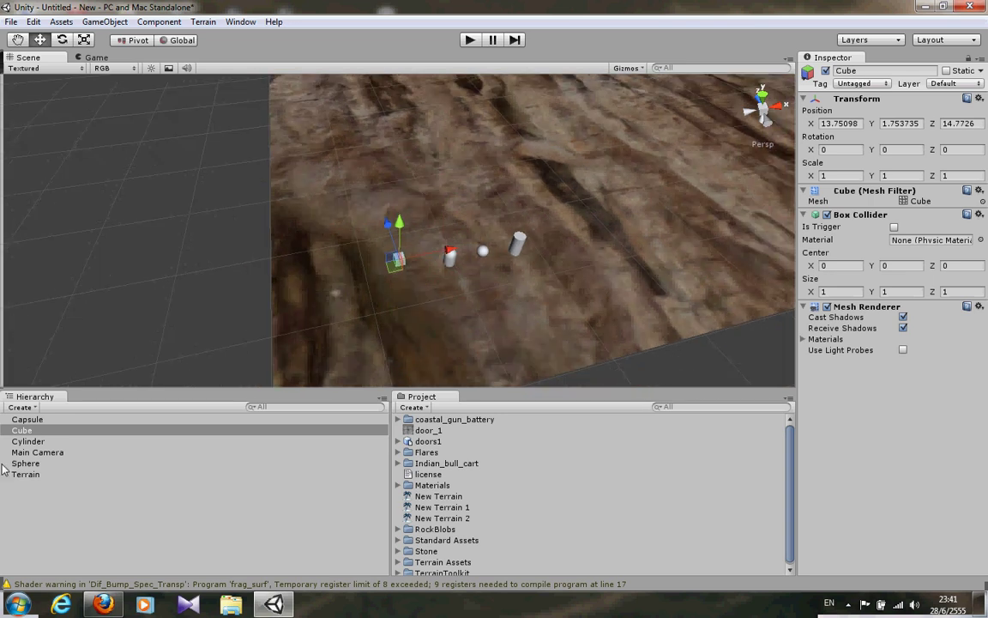
Select the Capsule, Cube and Cylinder in the Hierarchy and delete them.
click(34, 418)
shift+click(43, 441)
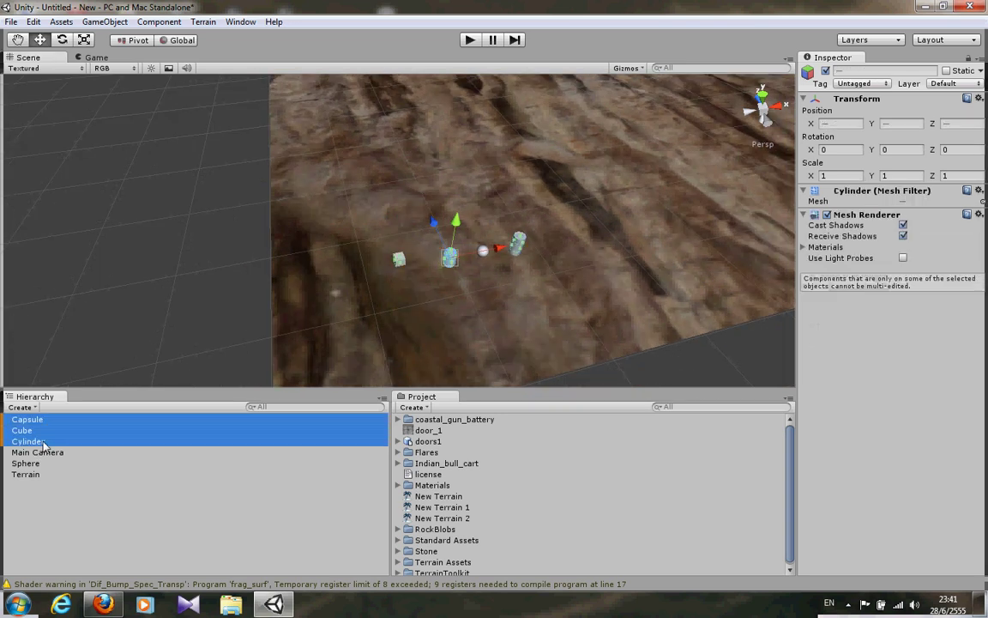
key(Delete)
Delete the Sphere, leaving the terrain empty.
click(42, 443)
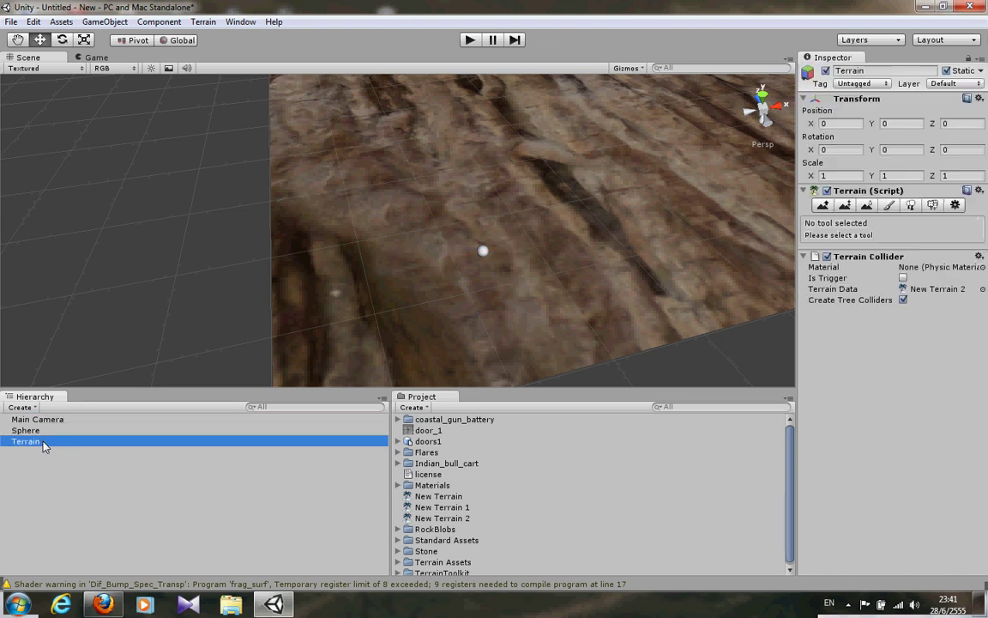
click(41, 431)
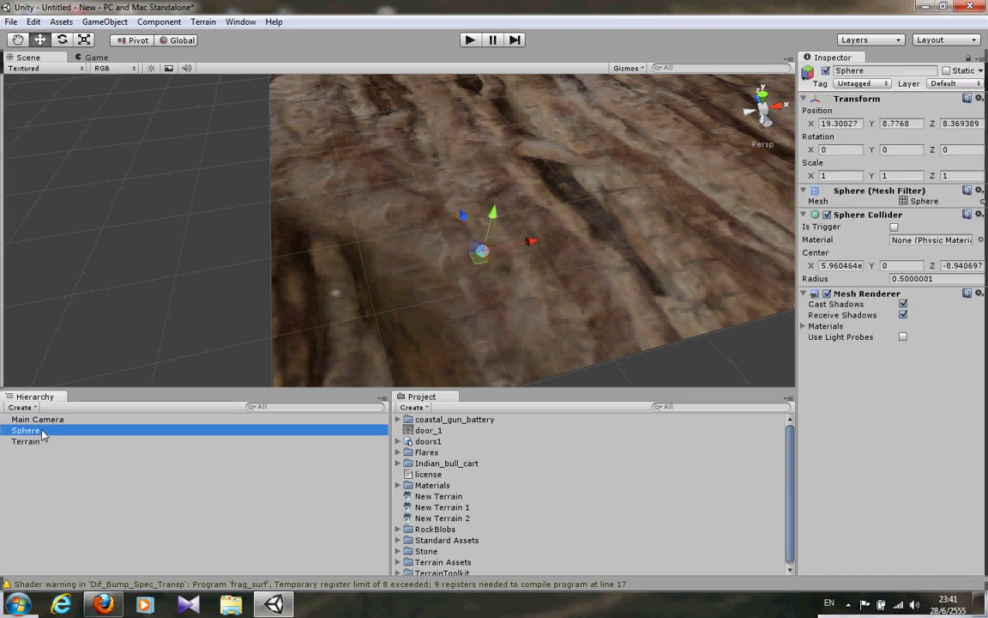
key(Delete)
mouse_move(366, 145)
right_down()
mouse_move(526, 144)
mouse_move(383, 213)
right_up()
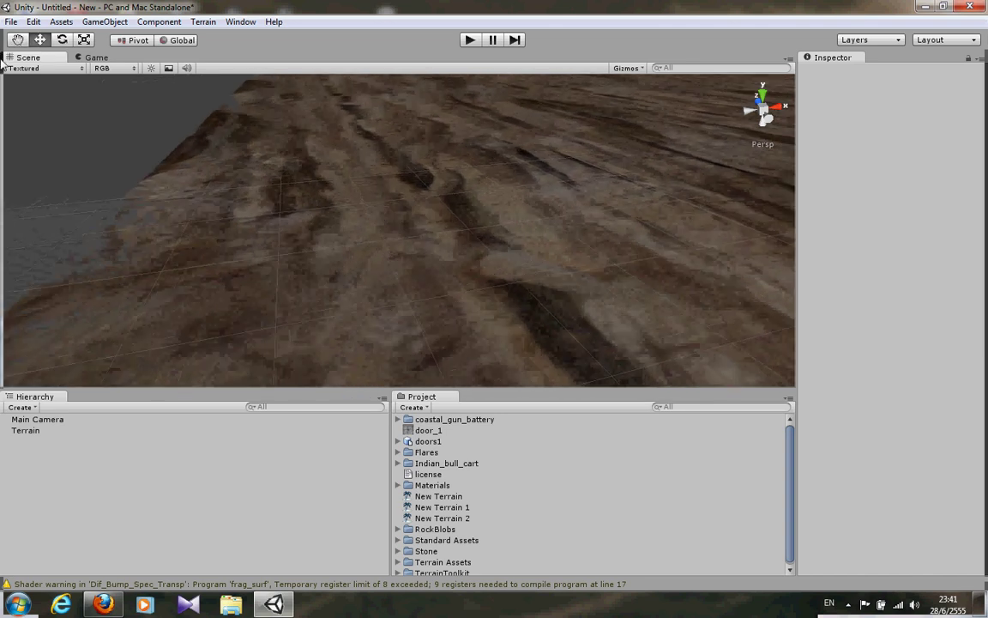
Create a new Cube on the terrain.
click(104, 21)
mouse_move(137, 52)
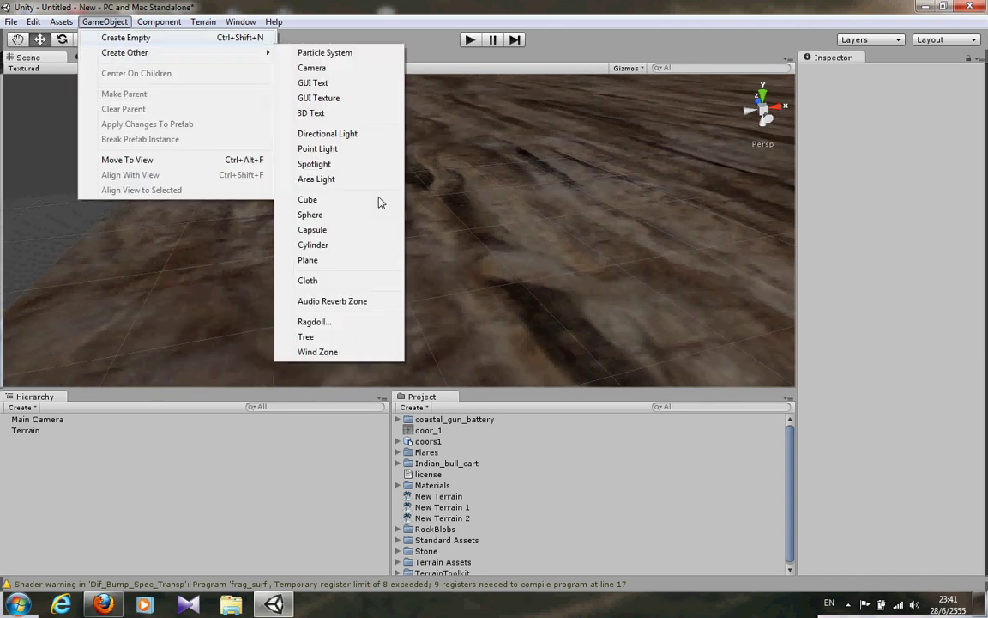
click(353, 204)
mouse_move(485, 220)
right_down()
mouse_move(523, 255)
mouse_move(435, 216)
right_up()
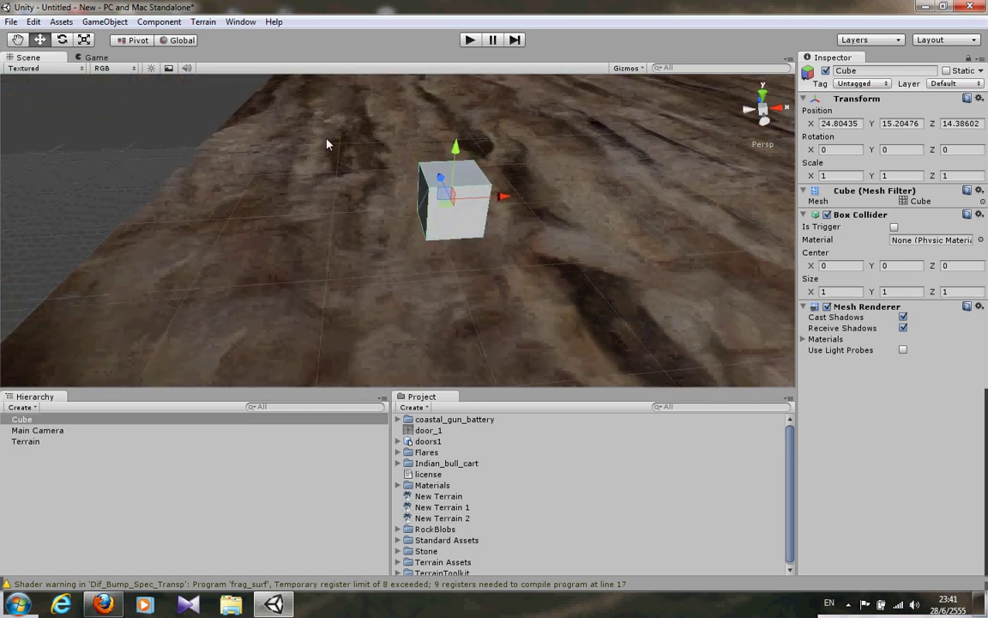
Use the Scale tool to stretch the cube into a box about 2.89 × 2.17 × 4.20.
click(79, 41)
click(39, 40)
click(61, 40)
click(84, 39)
click(62, 40)
click(39, 39)
click(62, 39)
click(84, 40)
click(61, 39)
click(84, 39)
mouse_move(451, 198)
mouse_down()
mouse_move(410, 202)
mouse_move(542, 202)
mouse_move(513, 228)
mouse_move(468, 216)
mouse_move(540, 193)
mouse_move(438, 178)
mouse_move(419, 121)
mouse_move(443, 150)
mouse_move(446, 120)
mouse_up()
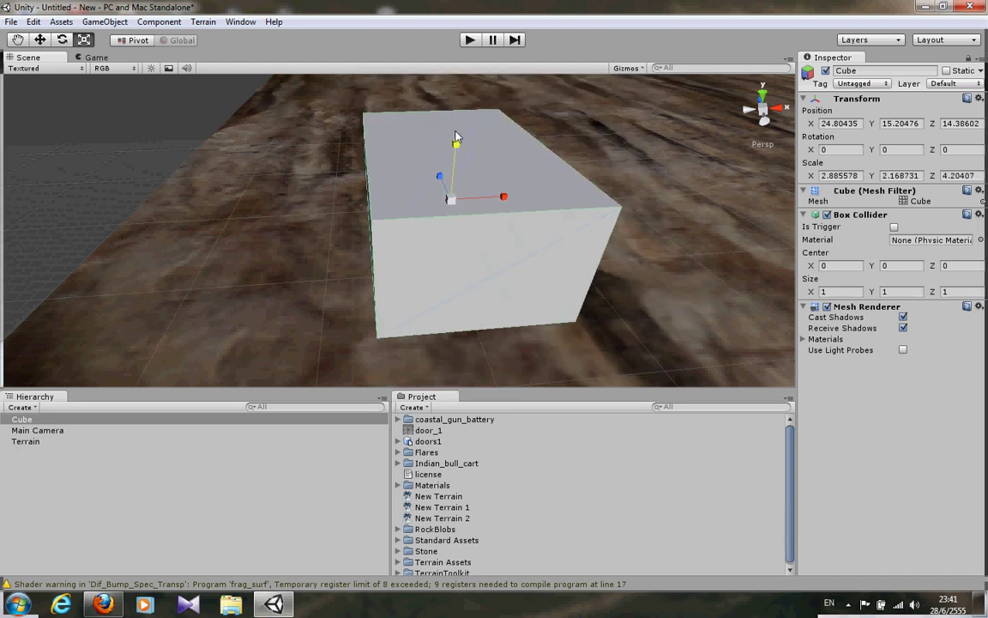
Enter 2 for the cube's X, Y and Z Scale in the Inspector.
click(849, 175)
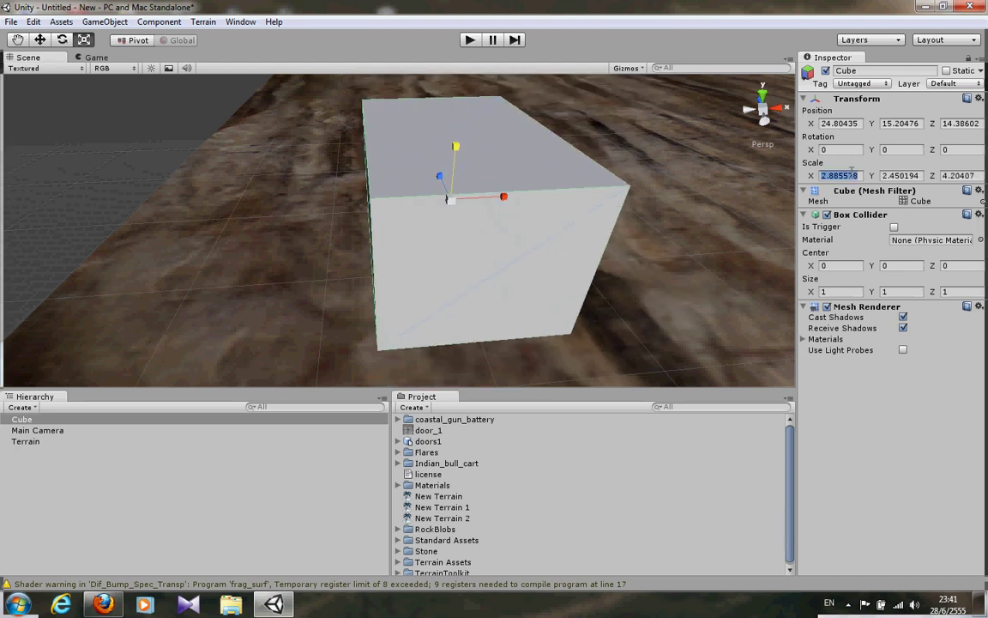
text(2)
key(Tab)
text(2)
key(Tab)
text(2)
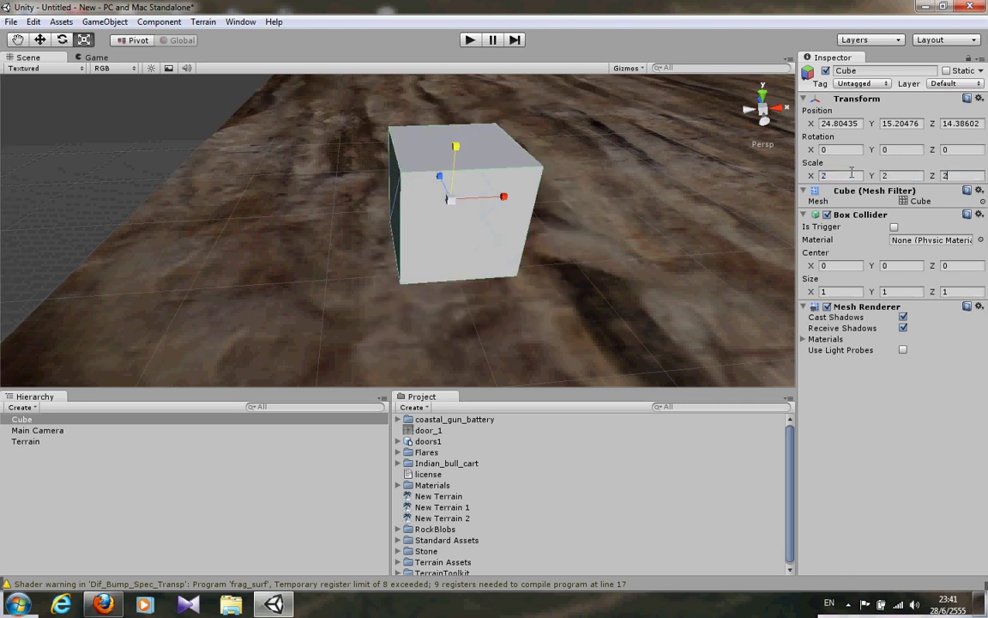
key(BackSpace)
text(5)
key(BackSpace)
text(2)
alt+drag(431, 242, 221, 198)
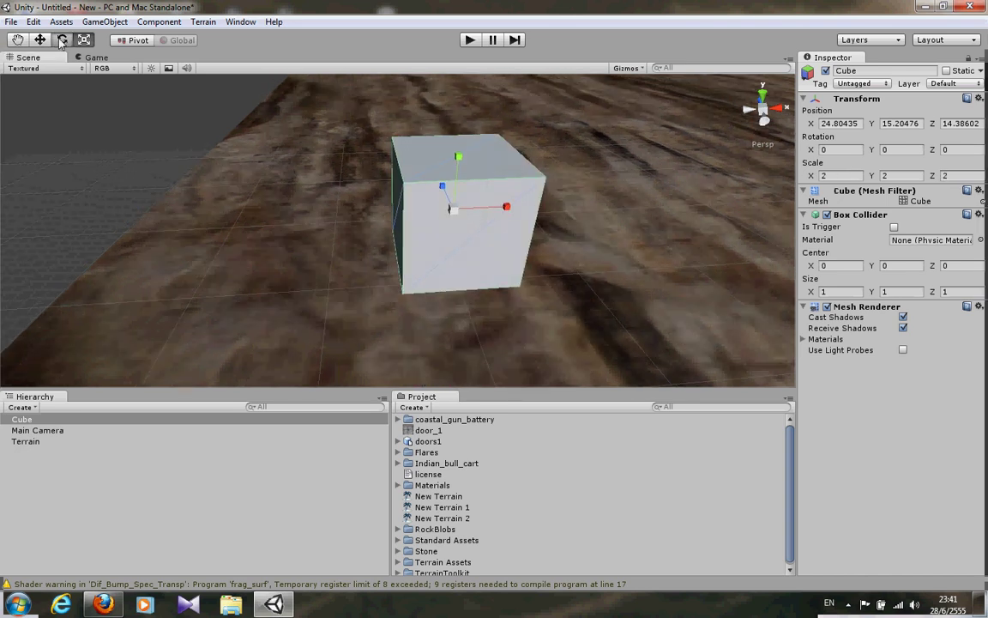
Rotate the cube around its vertical axis, then undo back to the stretched box.
click(62, 40)
alt+drag(392, 220, 372, 255)
scroll(371, 256, up, 4)
scroll(372, 255, up, 3)
mouse_move(441, 240)
mouse_down()
mouse_move(423, 251)
mouse_move(478, 211)
mouse_move(477, 192)
mouse_move(424, 213)
mouse_move(414, 254)
mouse_move(426, 231)
mouse_move(484, 236)
mouse_up()
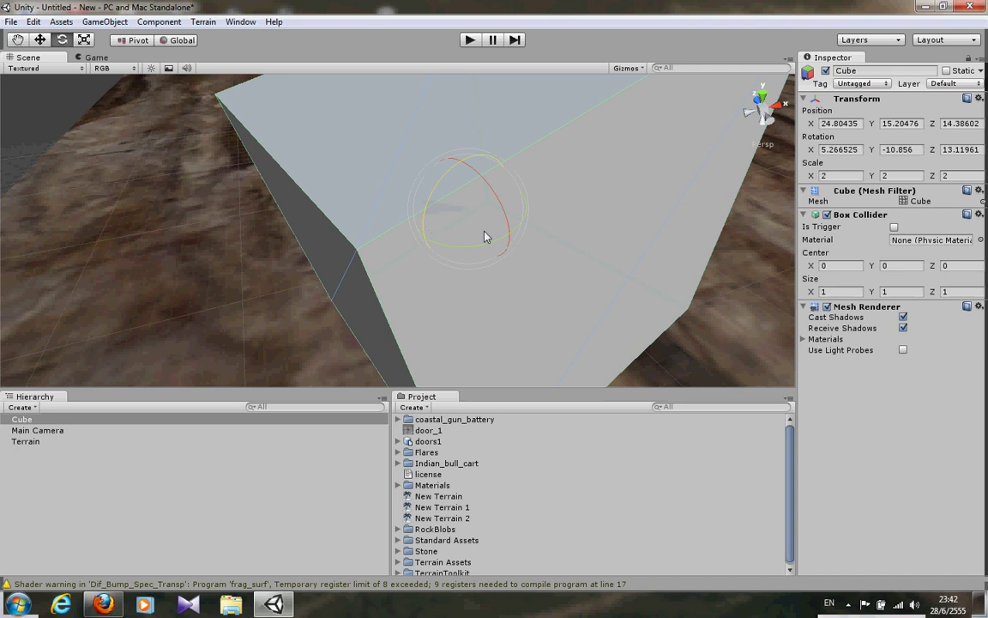
key(ctrl+z)
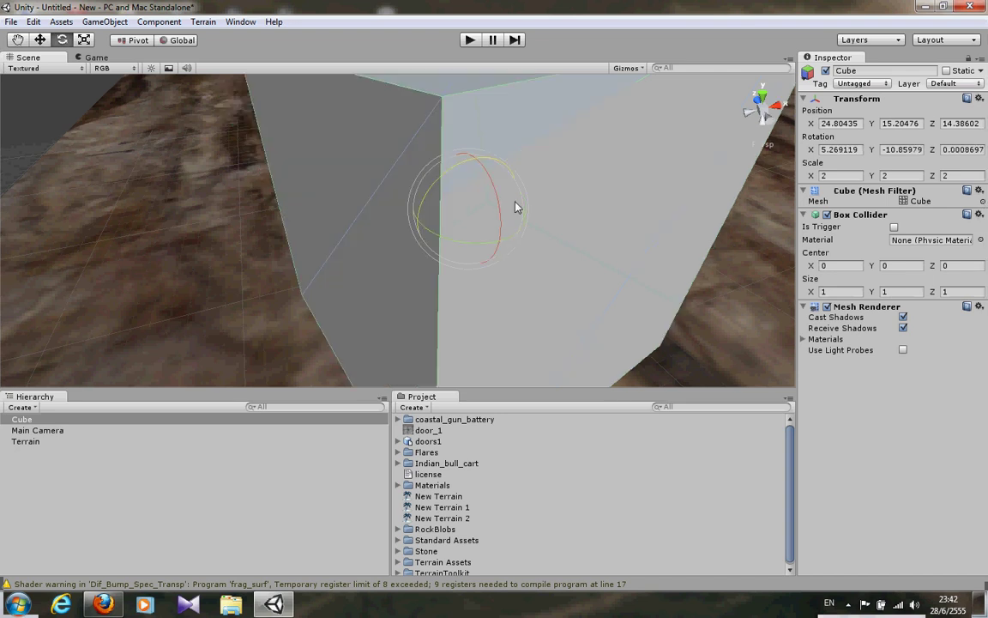
scroll(514, 206, down, 5)
scroll(483, 195, down, 3)
scroll(483, 195, down, 3)
alt+drag(427, 261, 454, 285)
key(ctrl+z)
key(ctrl+z)
key(ctrl+z)
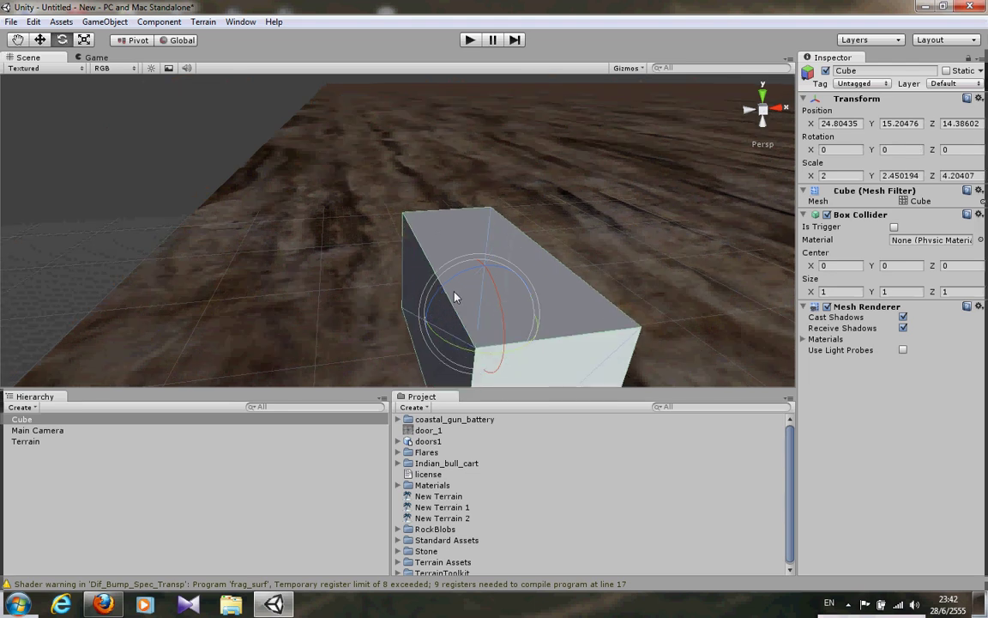
key(ctrl+z)
Re-enter Scale 2, 2, 2 and frame the cube with F.
double_click(855, 175)
text(2)
key(Tab)
text(2)
key(Tab)
text(2)
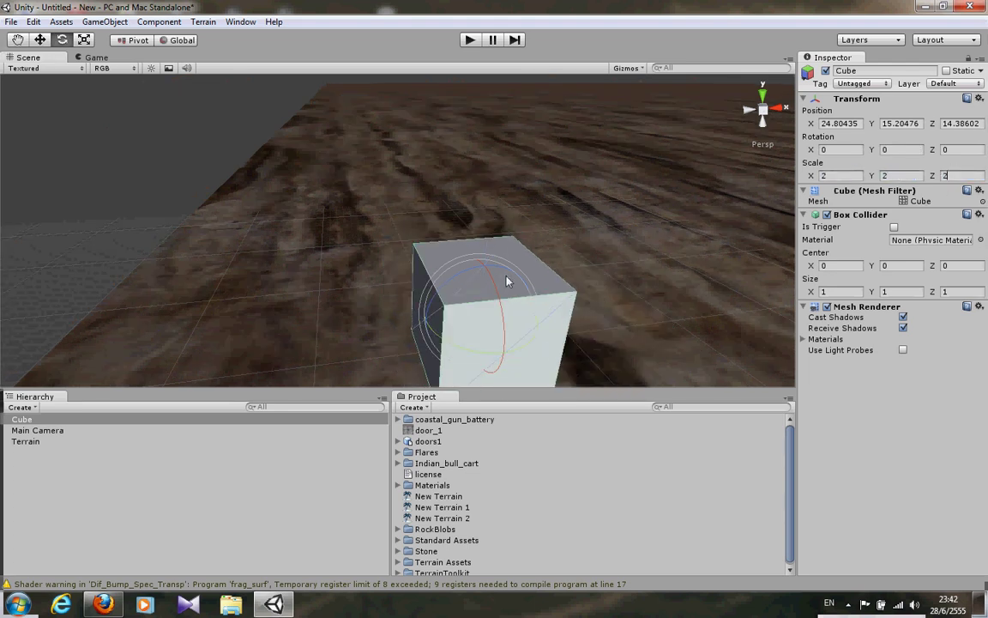
click(506, 281)
key(f)
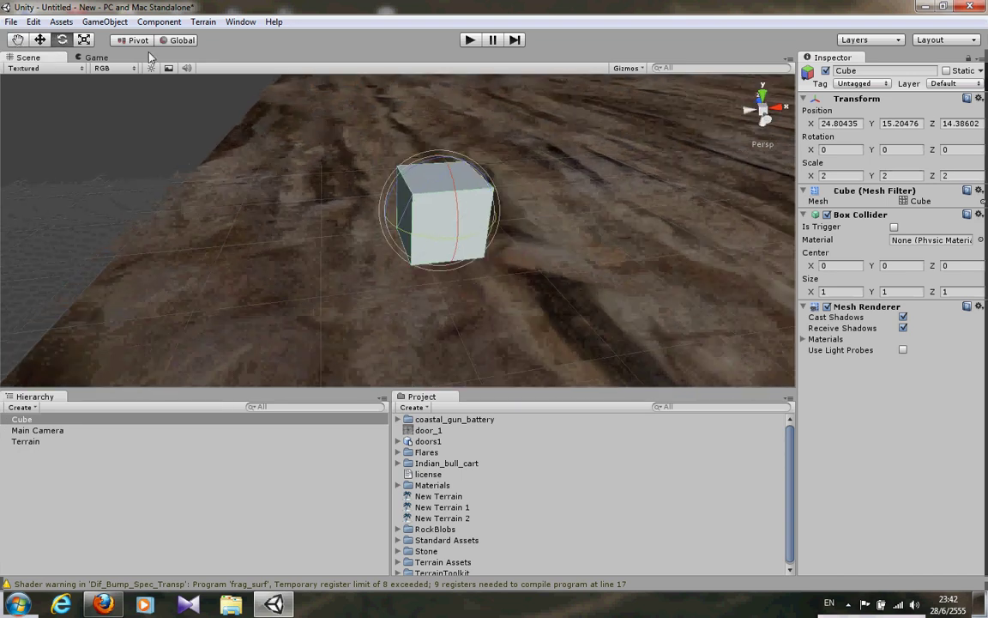
Scale the cube into a tall pillar of about 4.73 × 13.20 × 4.73, checking it from the back view.
click(84, 40)
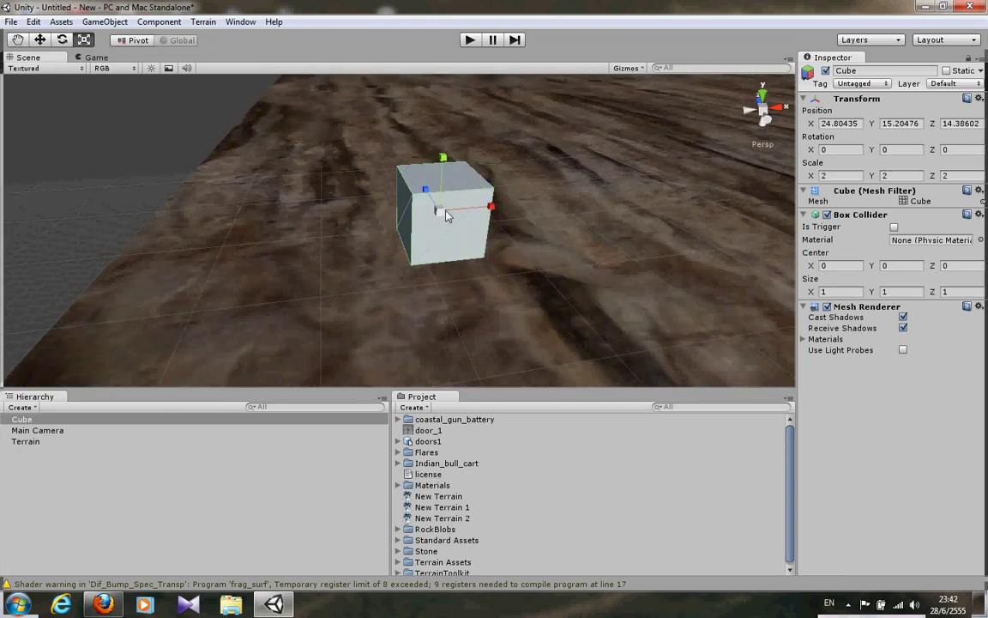
drag(445, 212, 542, 217)
scroll(533, 225, down, 3)
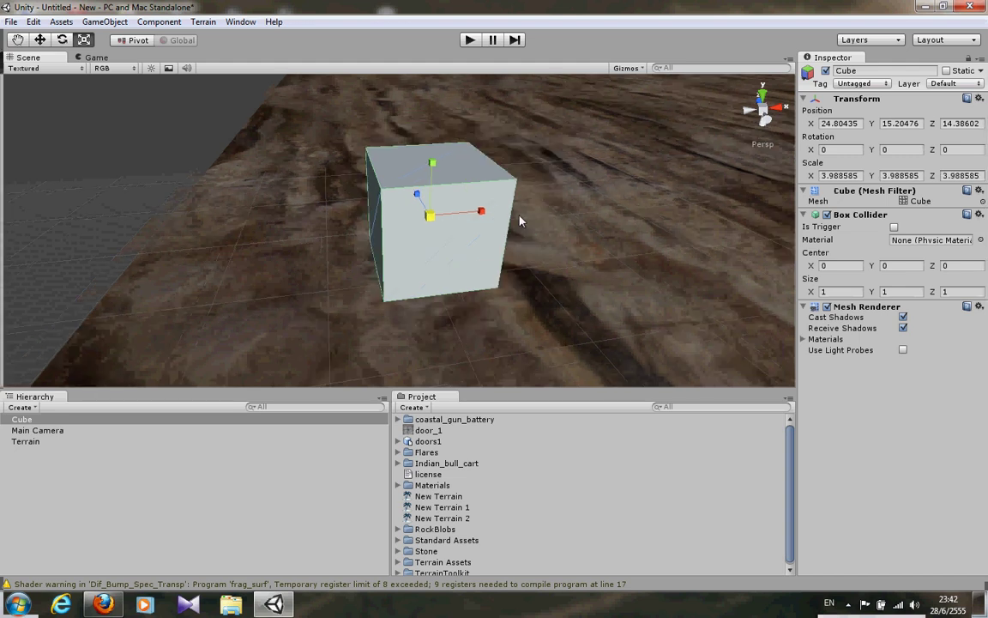
key(ctrl+z)
scroll(421, 95, up, 3)
drag(421, 94, 423, 76)
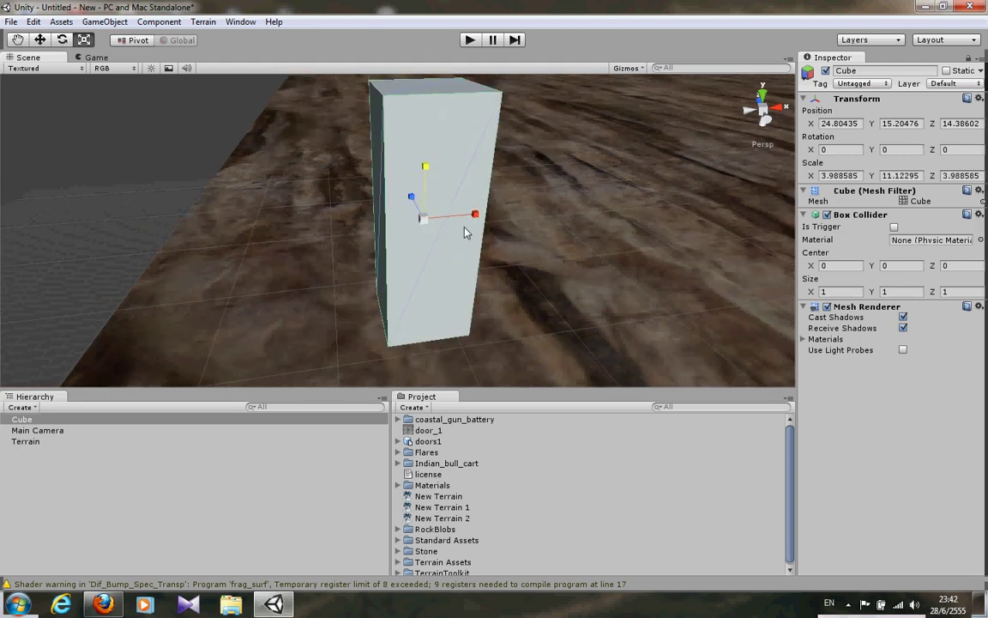
drag(423, 222, 459, 329)
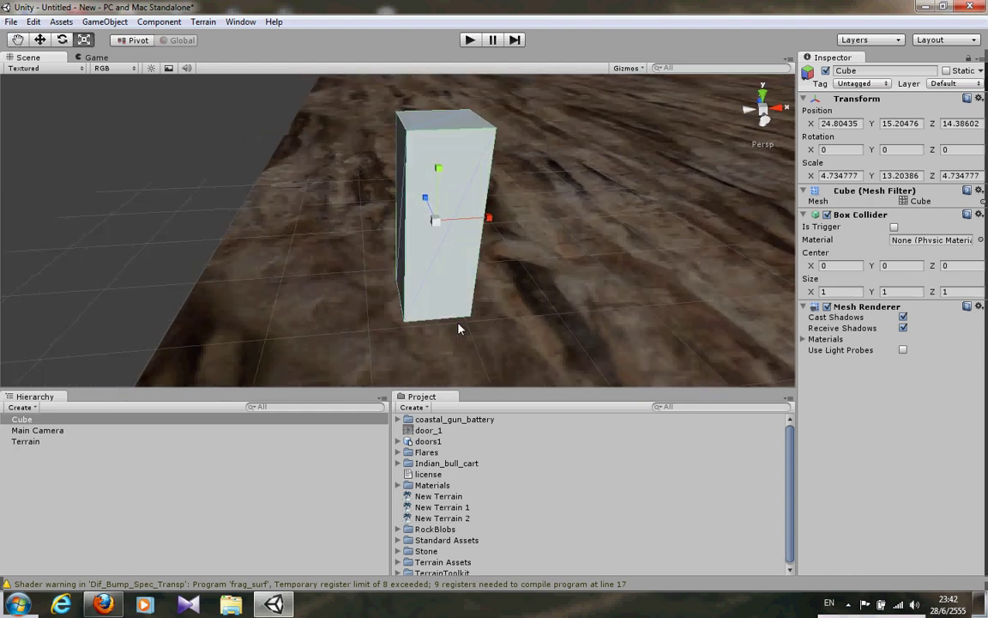
click(763, 118)
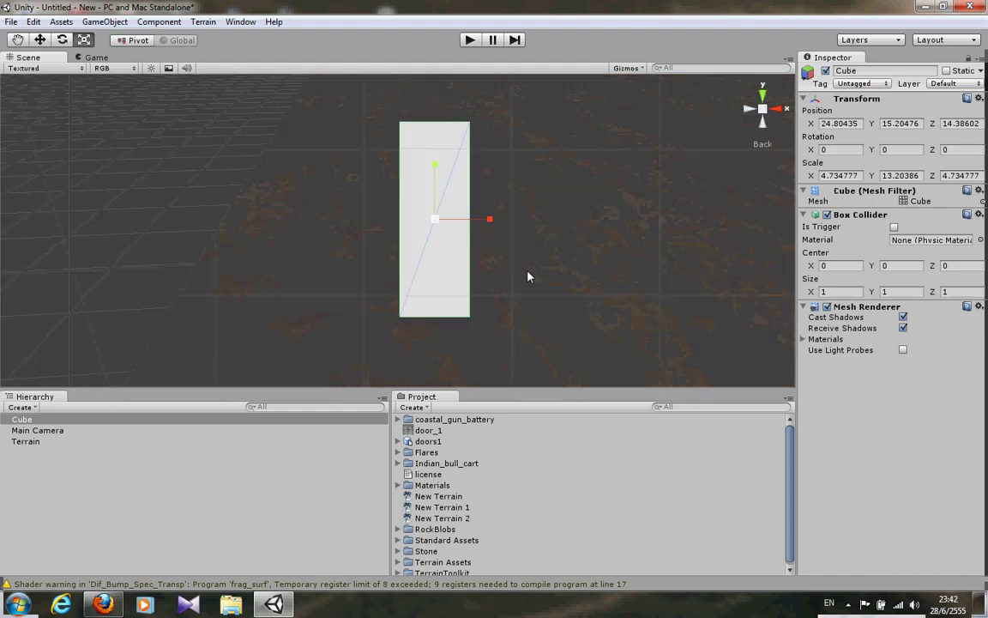
click(766, 112)
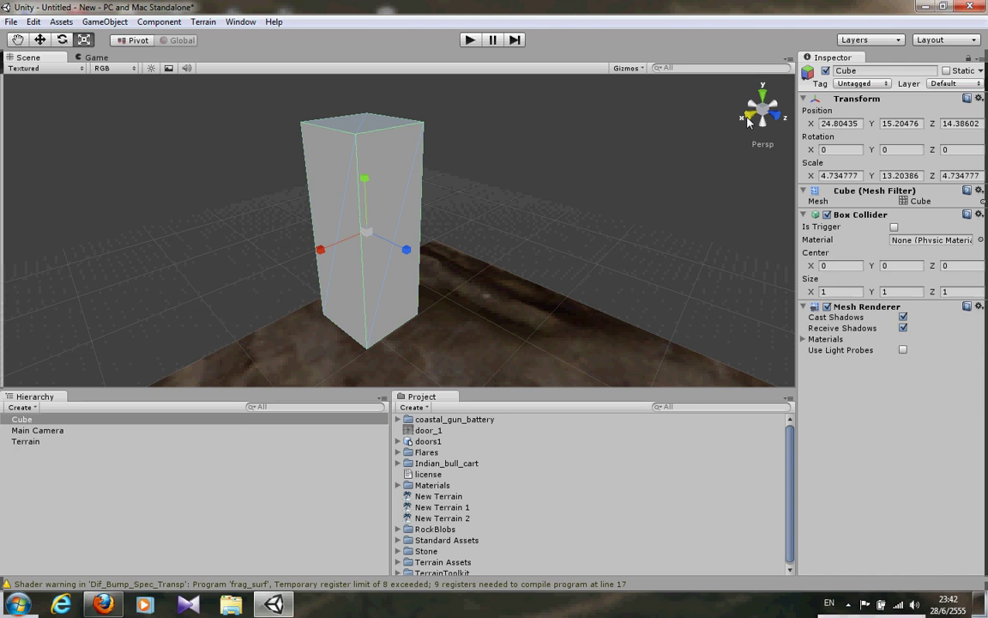
From the right-side view, lower the pillar toward the terrain with the Move tool.
click(747, 119)
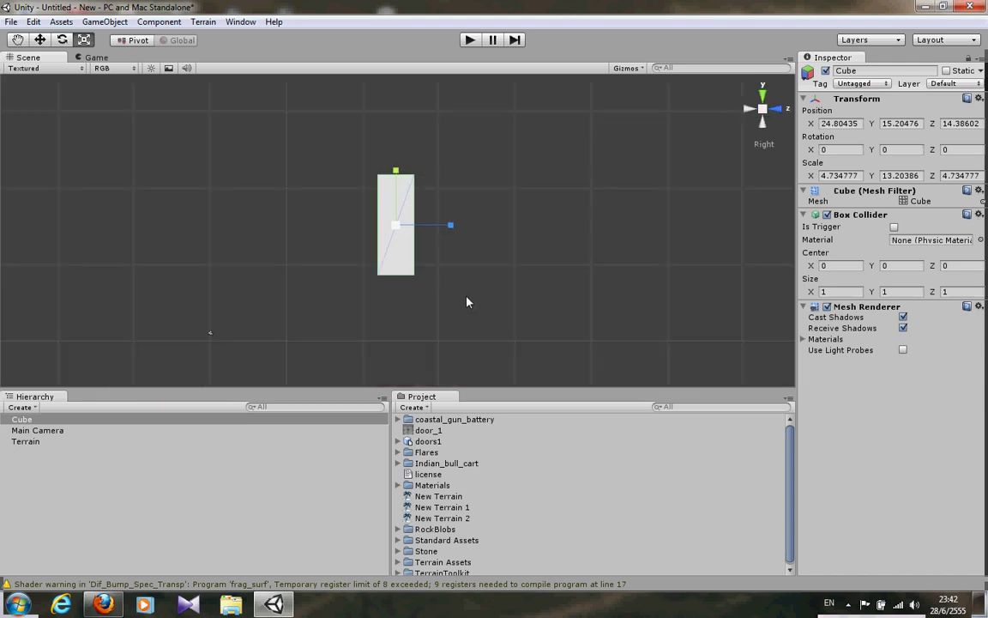
scroll(467, 297, up, 3)
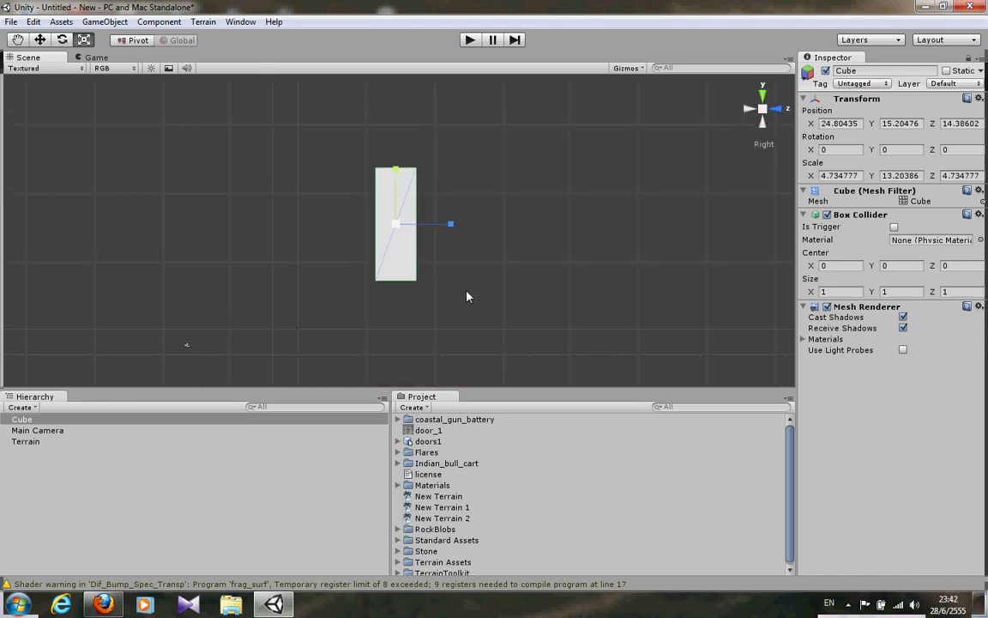
scroll(466, 294, down, 2)
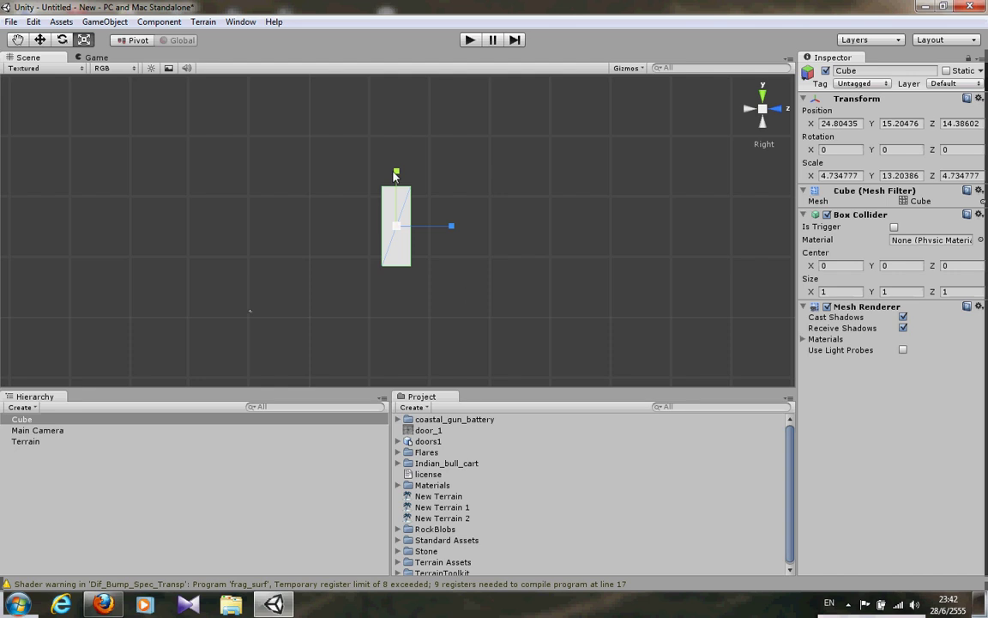
key(w)
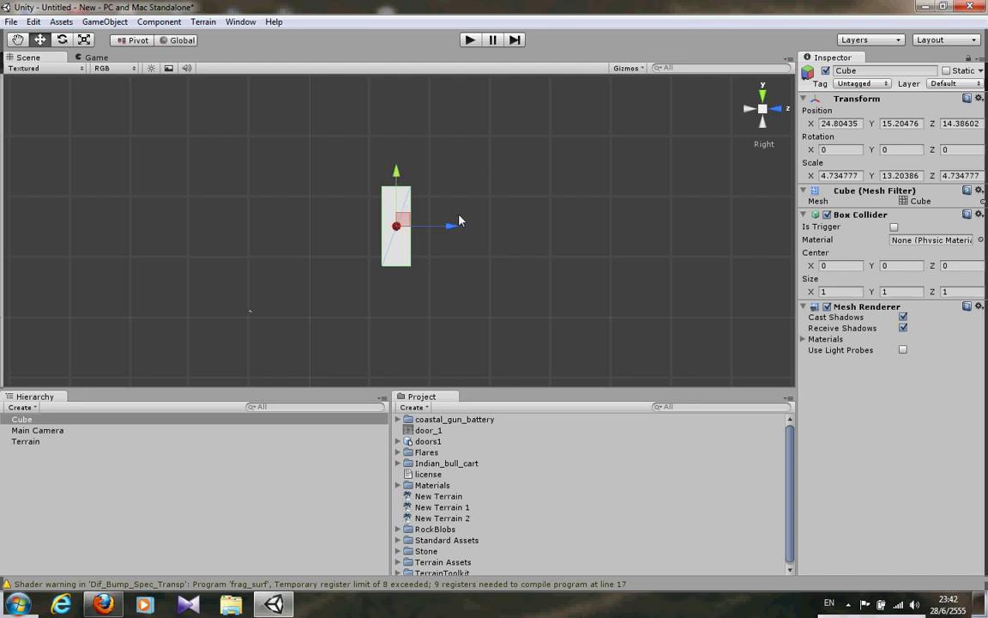
drag(398, 172, 437, 222)
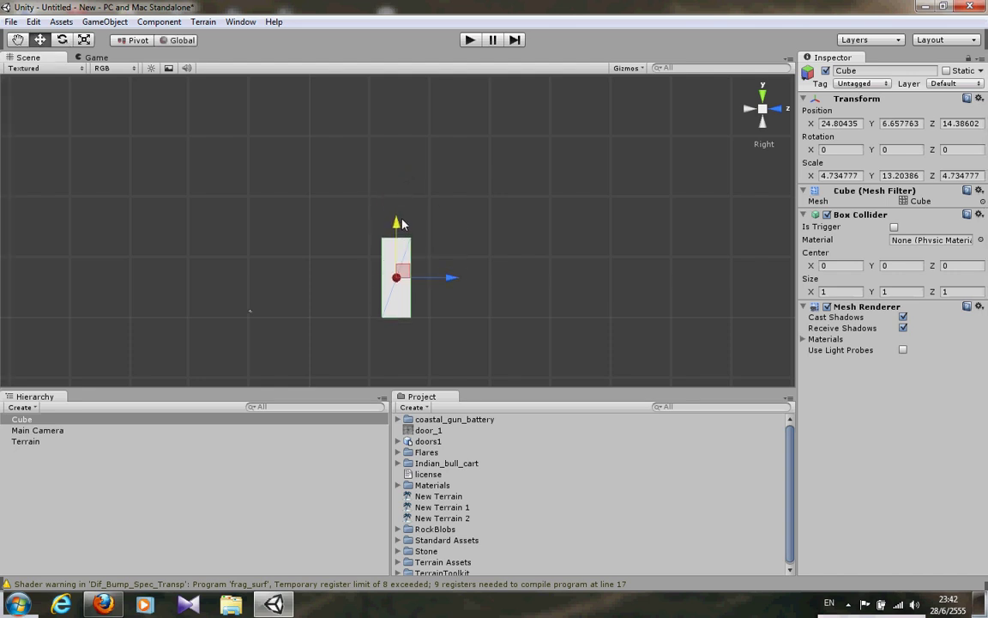
mouse_move(399, 326)
alt+mouse_down()
mouse_move(420, 309)
mouse_move(403, 296)
alt+mouse_up()
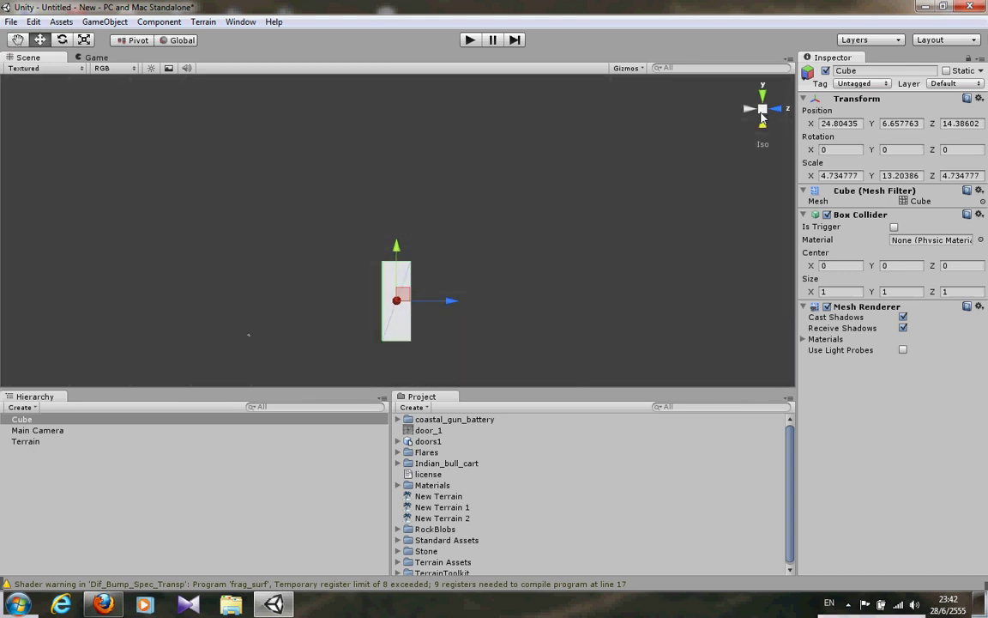
click(761, 110)
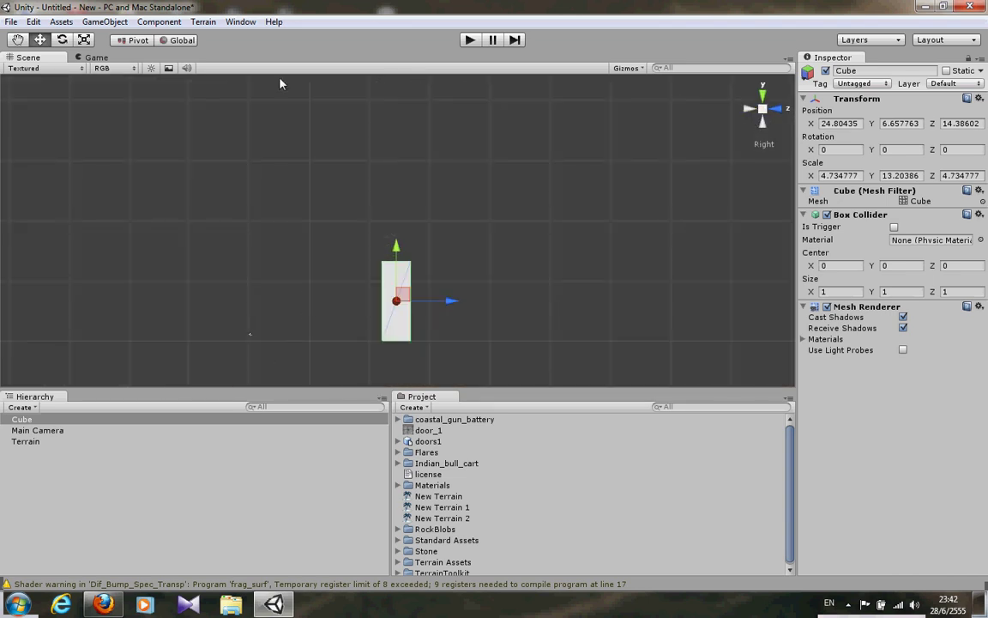
alt+drag(299, 325, 290, 290)
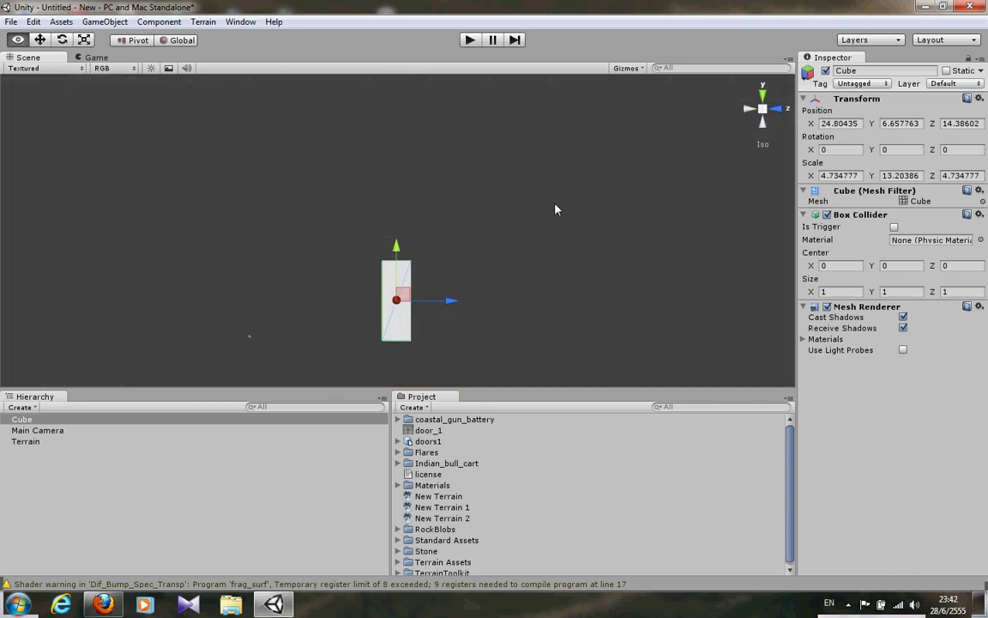
Fine-tune the pillar's height to about Y 6.26 from the back view, then push it to Z 32.33.
click(761, 104)
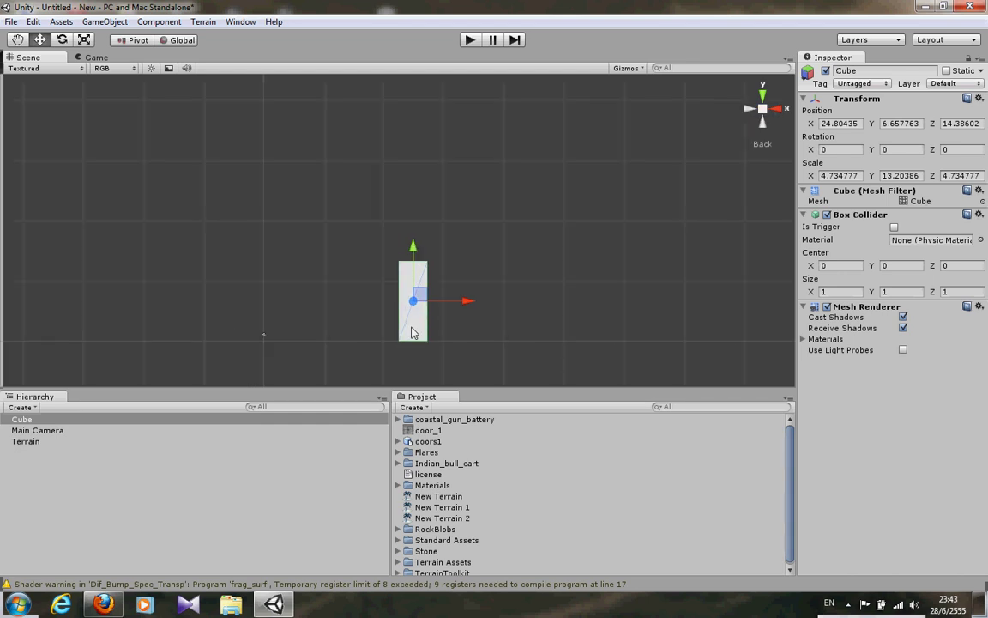
drag(421, 293, 420, 310)
scroll(417, 309, up, 2)
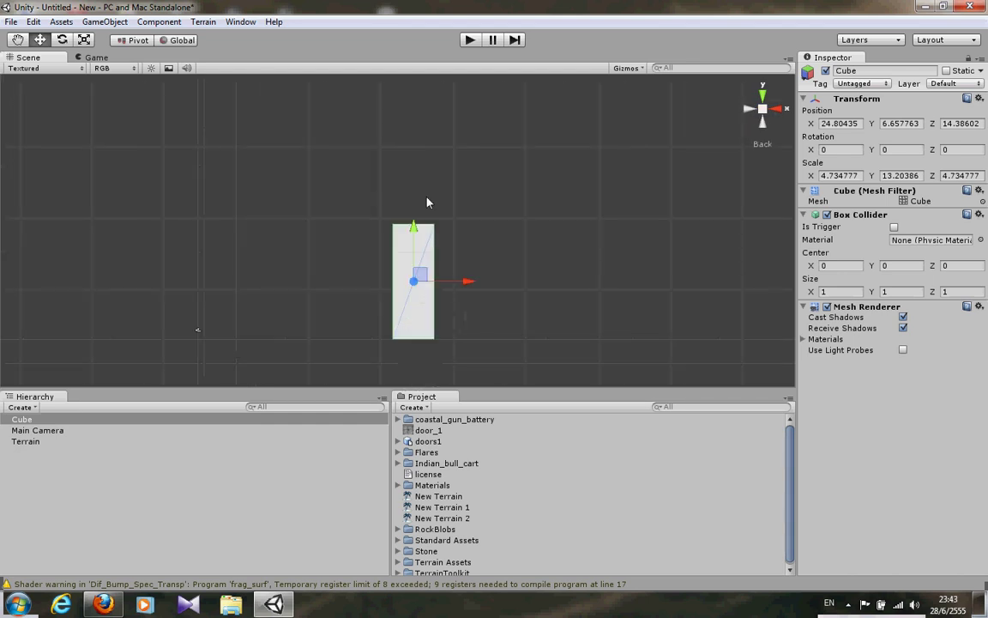
drag(413, 236, 413, 226)
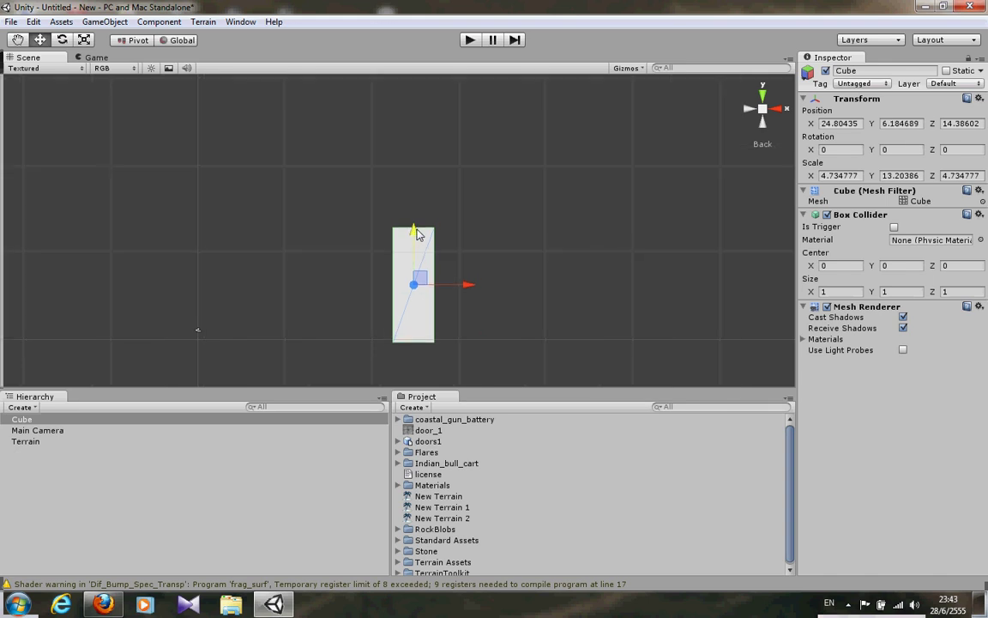
mouse_move(343, 275)
alt+mouse_down()
mouse_move(367, 317)
mouse_move(356, 378)
mouse_move(375, 348)
alt+mouse_up()
mouse_move(403, 225)
mouse_down()
mouse_move(402, 161)
mouse_move(439, 240)
mouse_up()
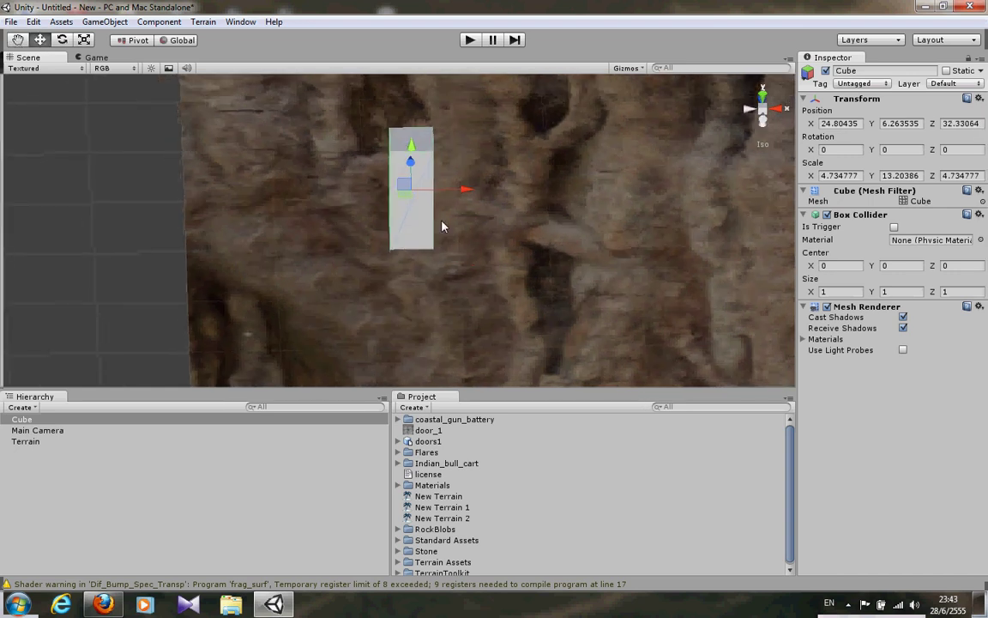
Duplicate the pillar with Ctrl+D and slide the copy right along X.
middle_drag(439, 240, 350, 293)
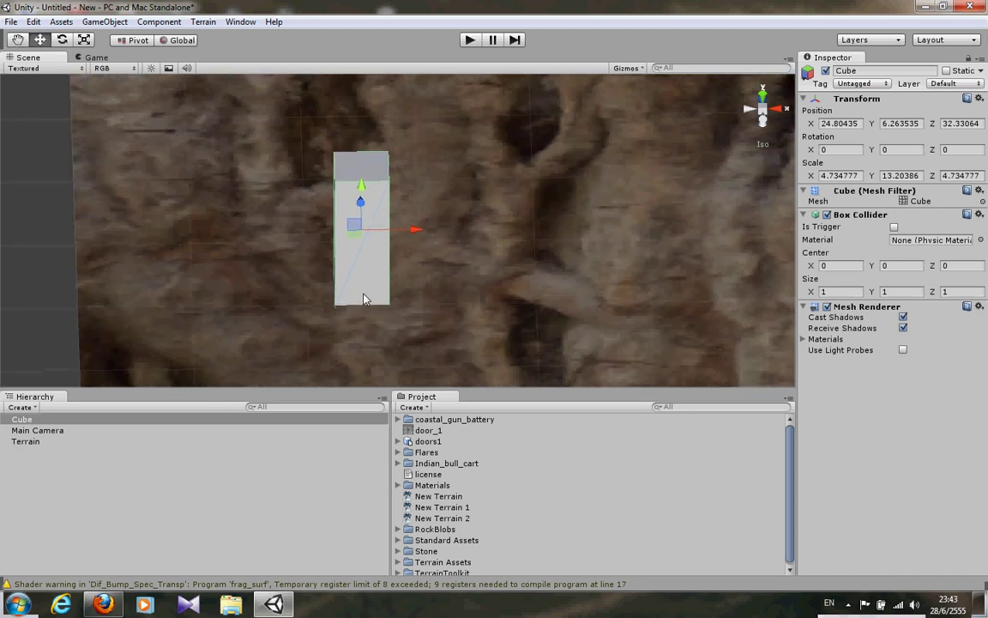
key(ctrl+d)
drag(417, 229, 564, 227)
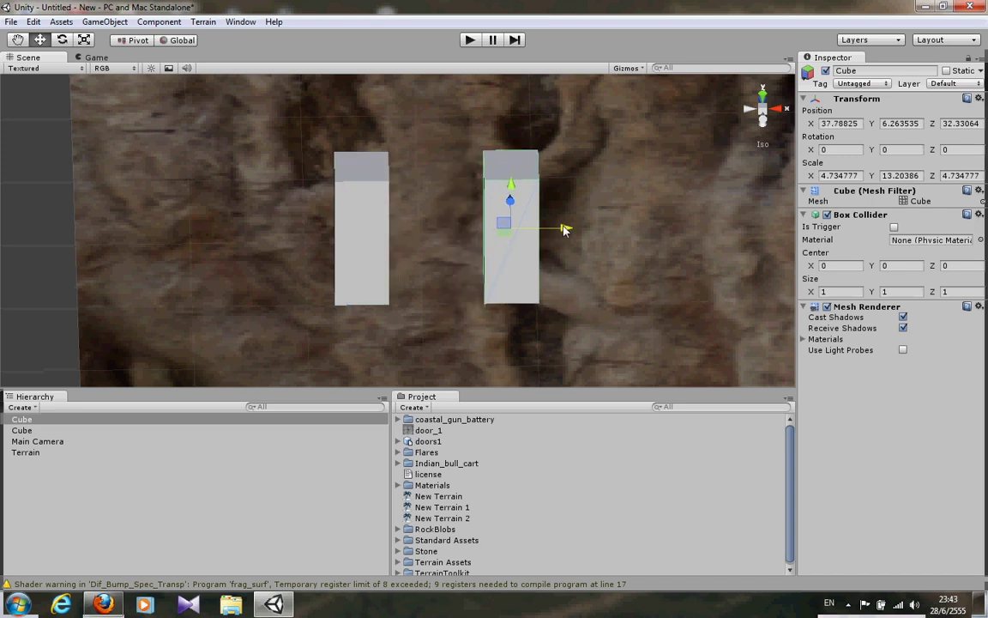
mouse_move(574, 299)
alt+mouse_down()
mouse_move(353, 281)
mouse_move(543, 247)
mouse_move(281, 125)
alt+mouse_up()
key(ctrl+d)
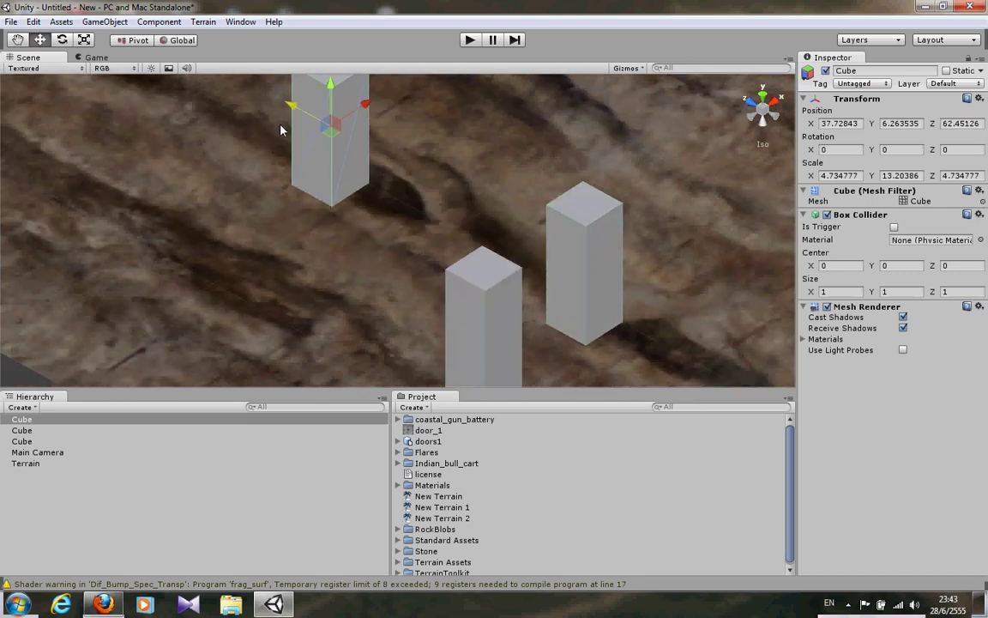
key(ctrl+z)
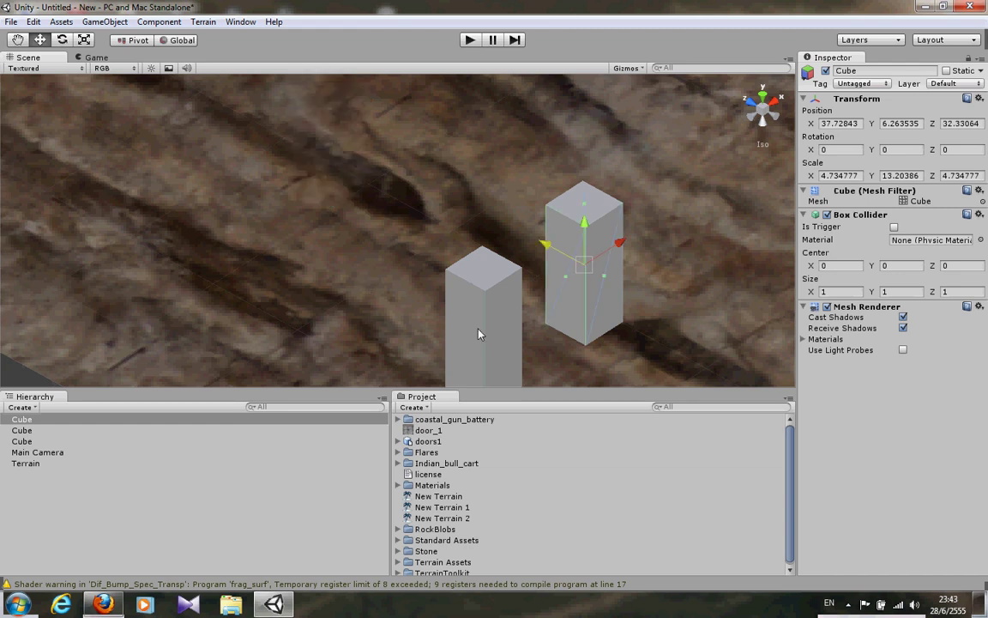
Duplicate both selected pillars and move the copies back to Z 53.76.
shift+click(481, 336)
alt+drag(601, 278, 654, 309)
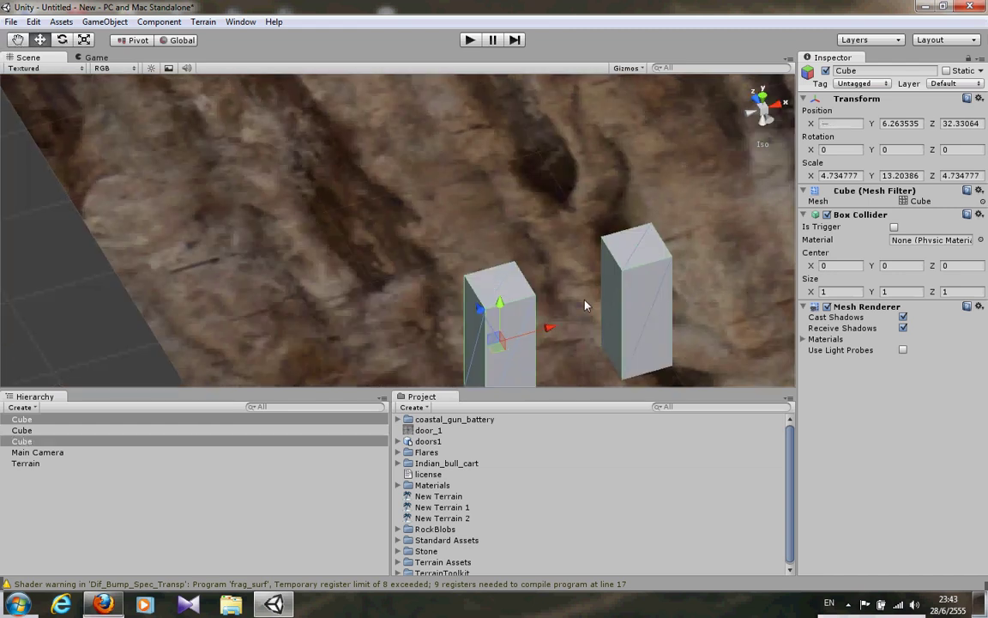
key(ctrl+d)
mouse_move(484, 307)
mouse_down()
mouse_move(432, 171)
mouse_move(461, 237)
mouse_move(428, 199)
mouse_up()
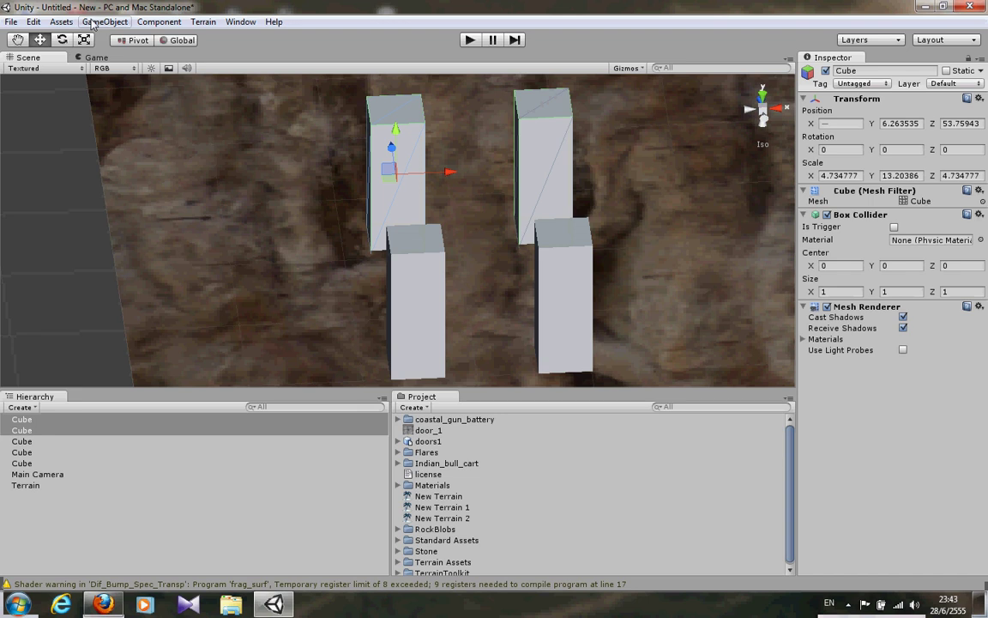
click(92, 22)
Create a new cube and scale it into a 17.13 × 6.28 × 26.85 base block.
mouse_move(174, 54)
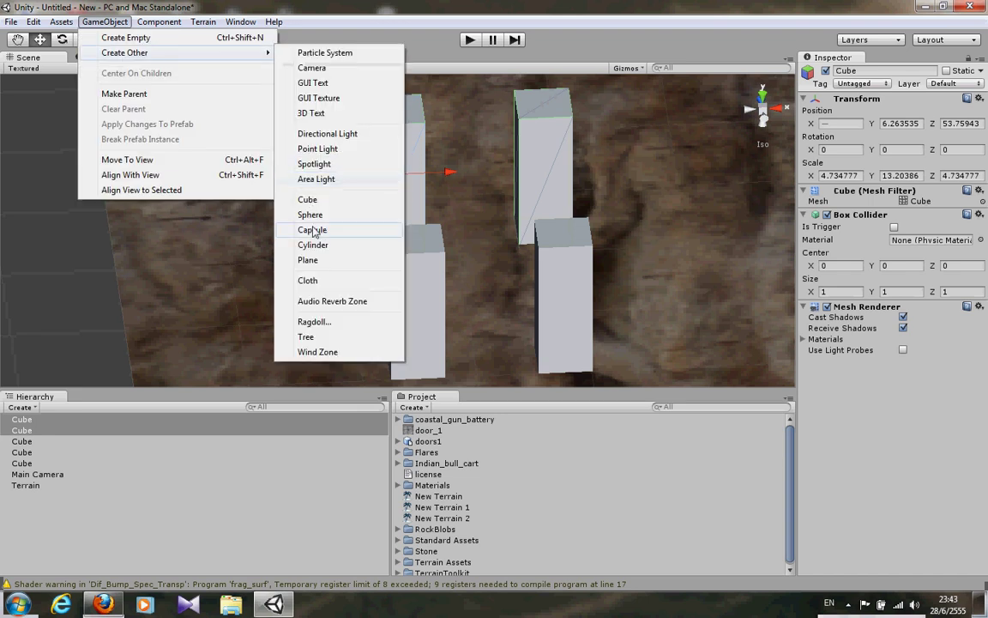
click(307, 199)
mouse_move(326, 213)
alt+mouse_down()
mouse_move(503, 243)
mouse_move(348, 174)
mouse_move(456, 188)
mouse_move(544, 166)
mouse_move(516, 224)
mouse_move(463, 206)
alt+mouse_up()
click(62, 39)
key(r)
drag(397, 229, 262, 207)
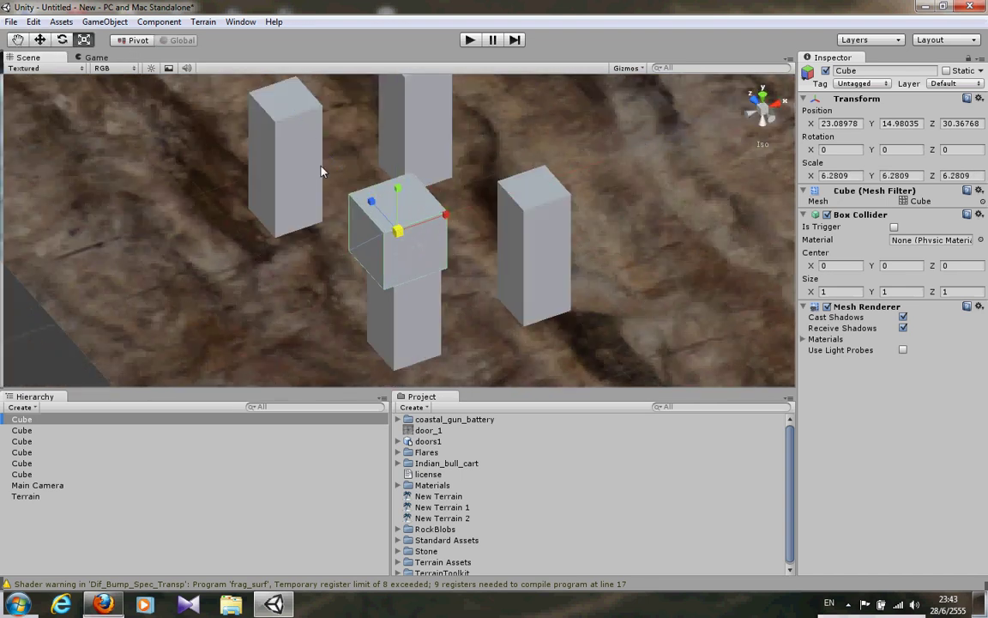
drag(370, 202, 448, 176)
mouse_move(447, 214)
mouse_down()
mouse_move(527, 182)
mouse_move(488, 120)
mouse_move(150, 93)
mouse_up()
Lower the block to Y 3.917 and slide it right to X 31.09, checking from above.
click(43, 39)
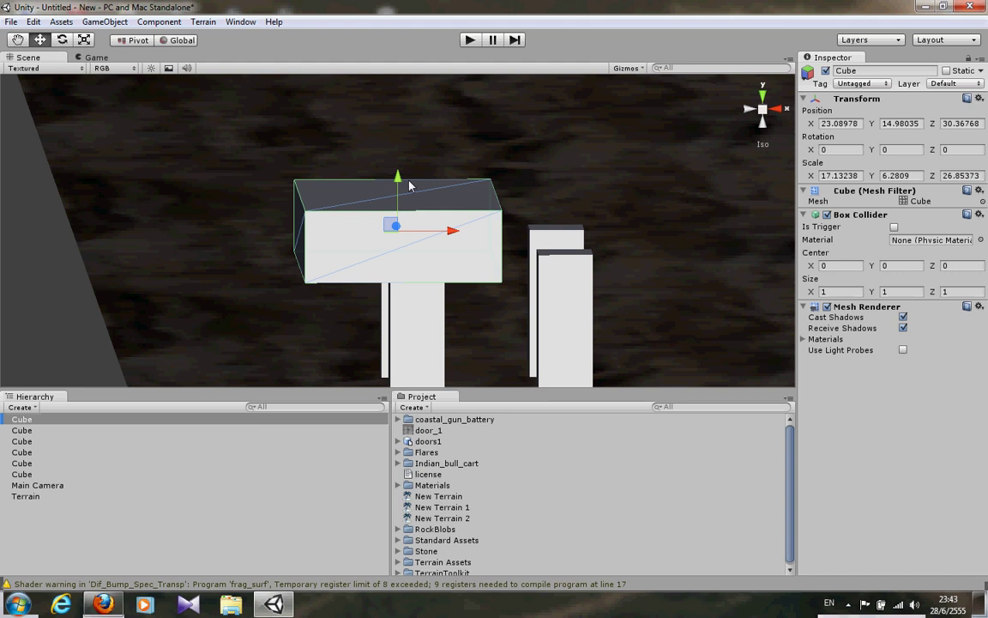
mouse_move(409, 185)
mouse_down()
mouse_move(410, 318)
mouse_move(625, 387)
mouse_move(297, 205)
mouse_up()
mouse_move(390, 216)
mouse_down()
mouse_move(470, 223)
mouse_move(476, 238)
mouse_move(707, 137)
mouse_up()
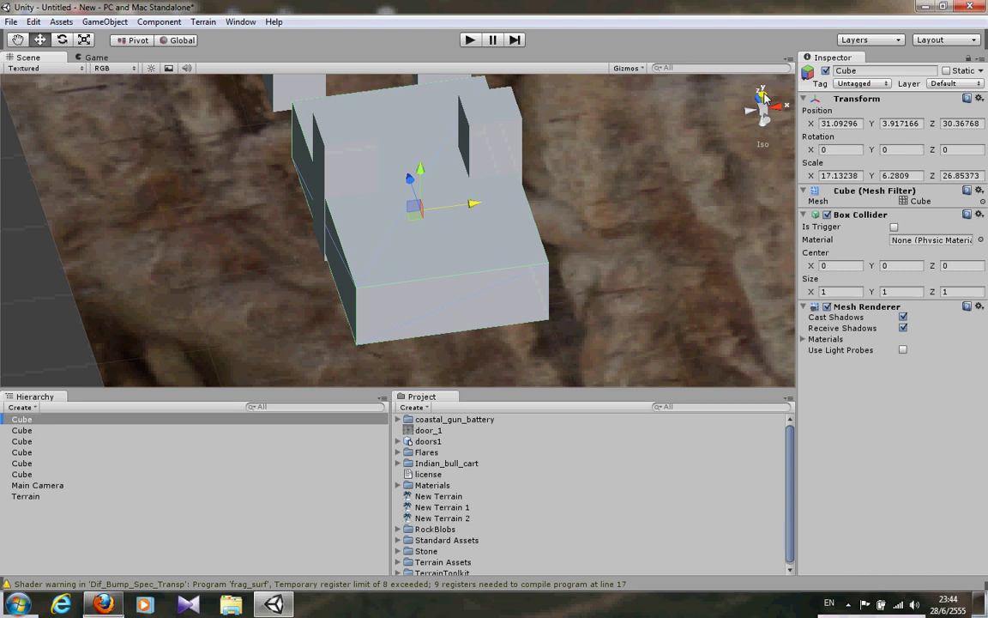
click(763, 95)
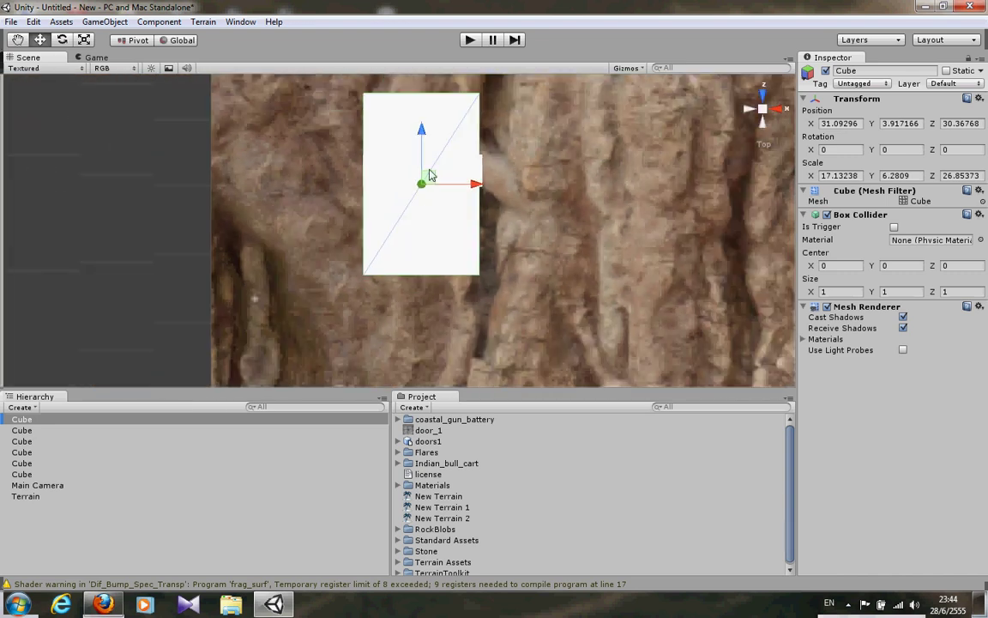
scroll(429, 176, up, 2)
scroll(426, 180, up, 2)
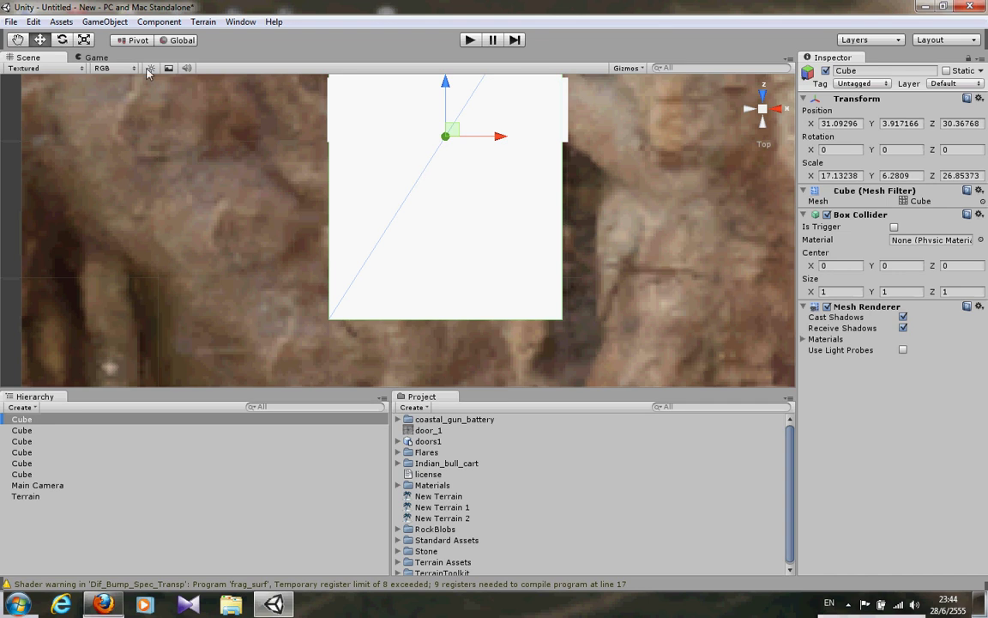
click(151, 67)
click(151, 68)
alt+drag(175, 154, 257, 146)
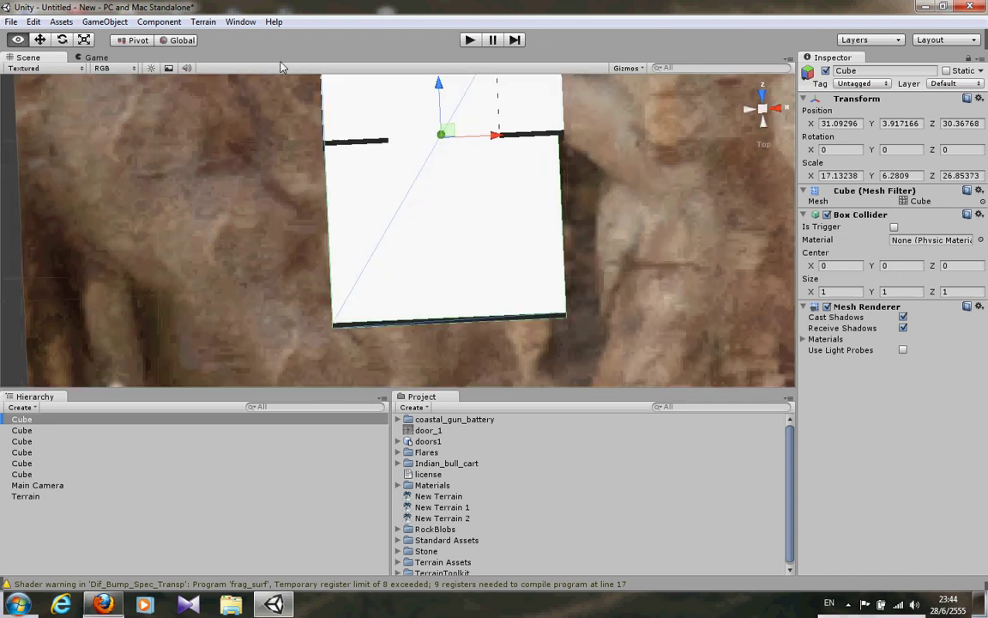
middle_drag(257, 146, 274, 237)
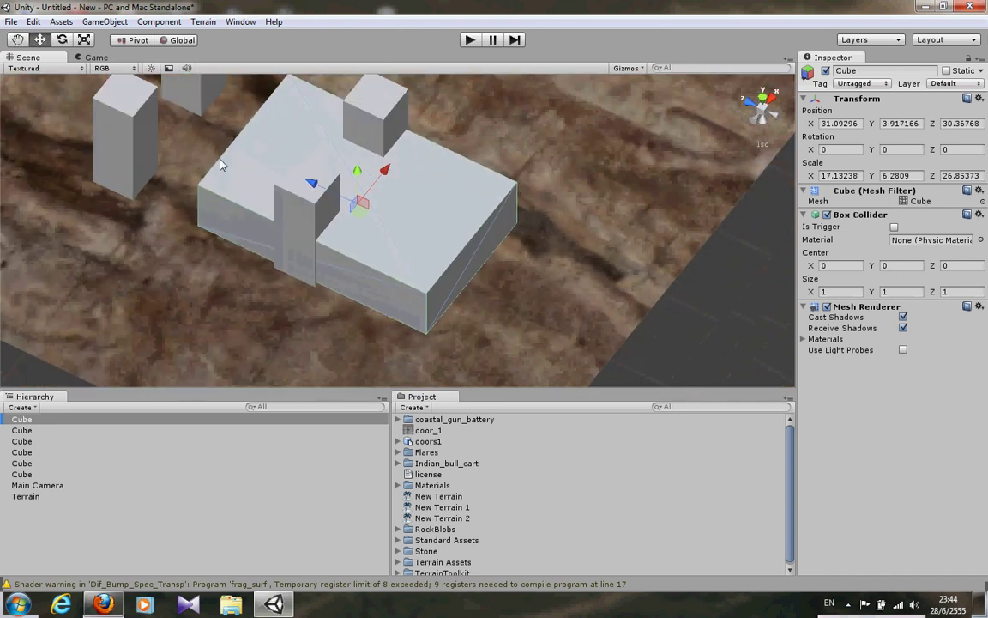
Alternately select the left pillar and the tall back pillar to compare them.
click(262, 233)
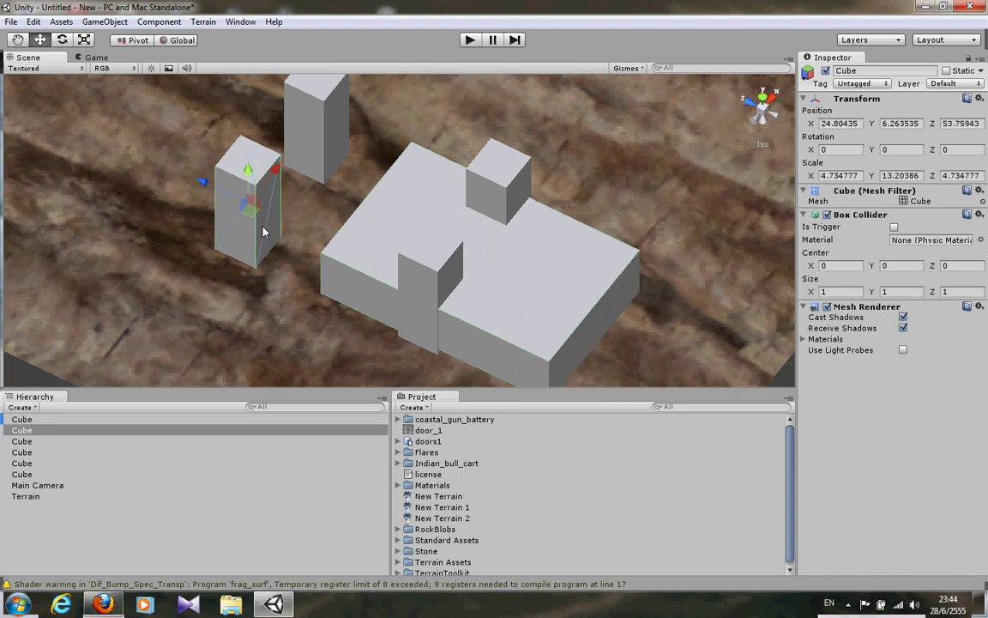
click(297, 155)
click(250, 187)
click(264, 178)
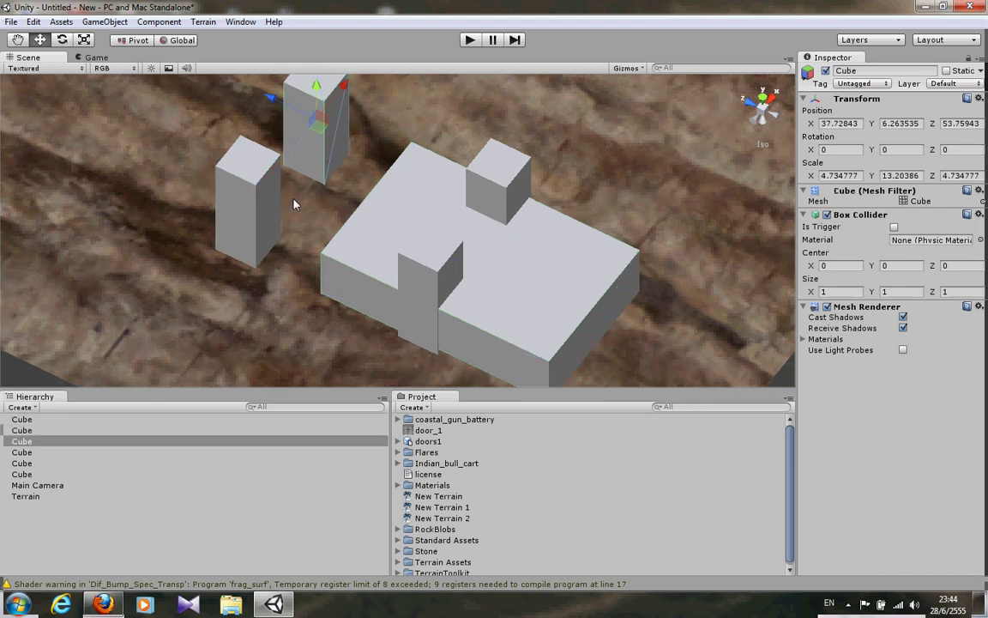
click(257, 223)
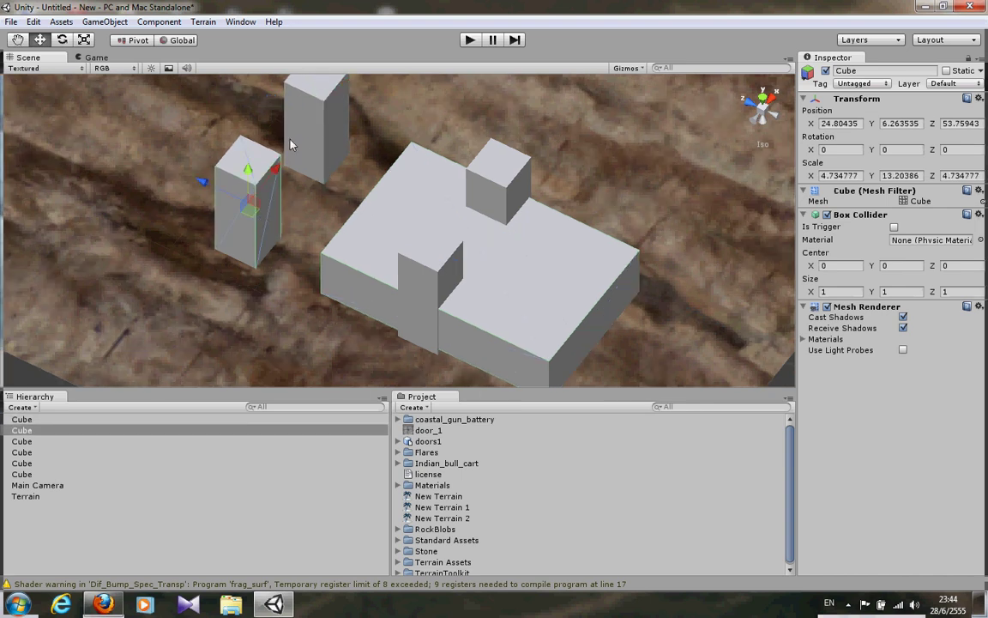
click(307, 139)
click(248, 226)
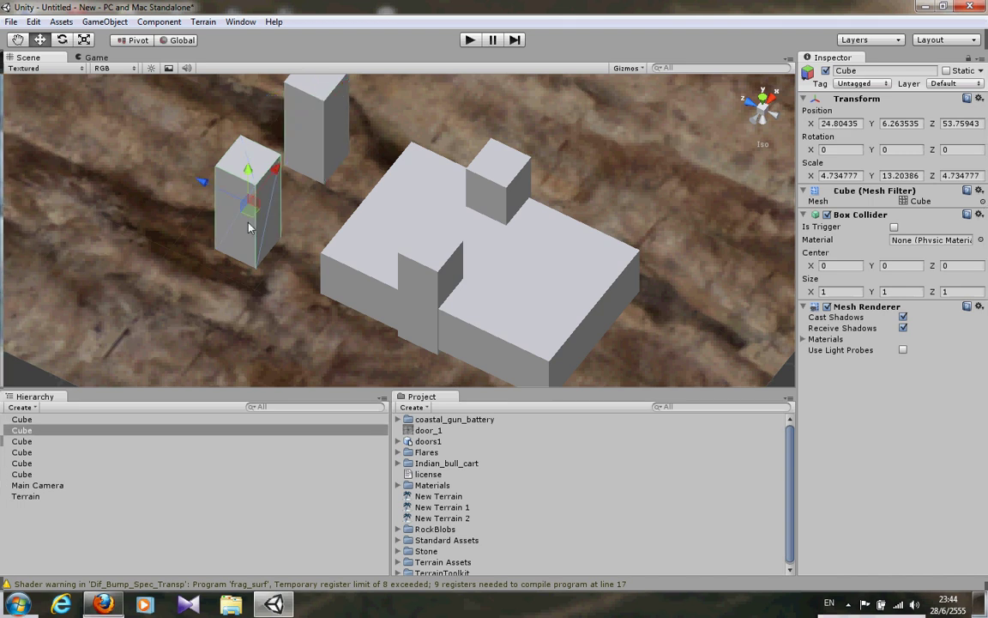
click(286, 142)
click(252, 202)
Assign the bricks_02 material to the left pillar's Element 0 material slot.
click(804, 340)
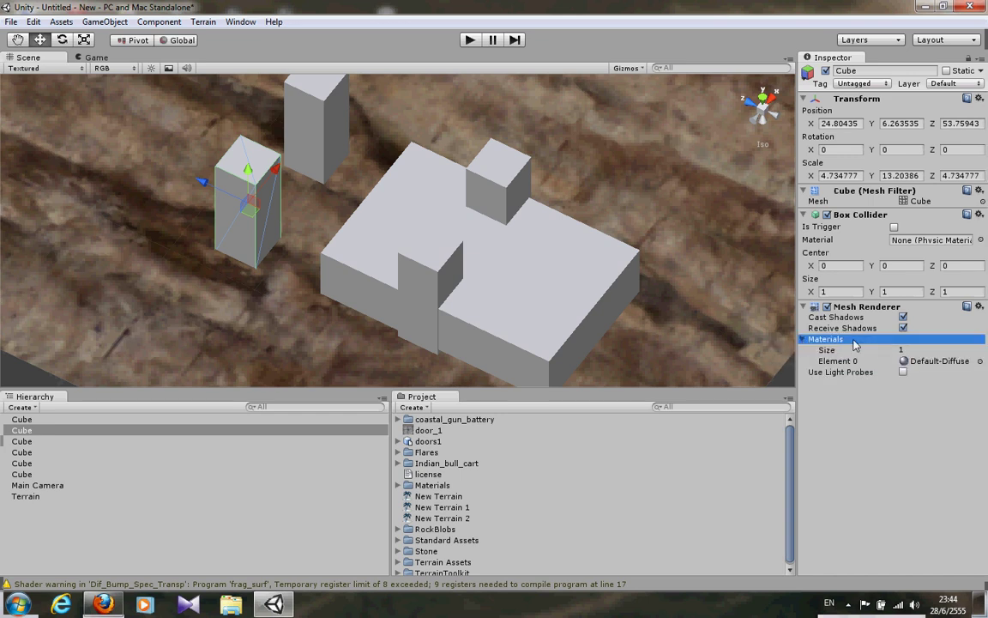
click(934, 361)
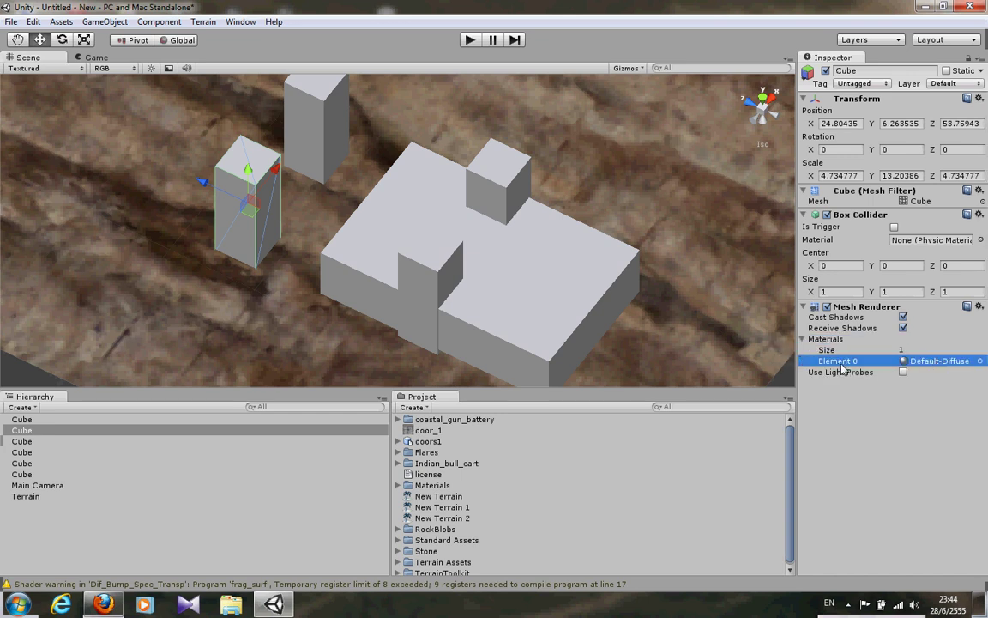
click(980, 365)
scroll(897, 247, down, 5)
drag(897, 247, 894, 212)
scroll(859, 209, up, 5)
scroll(859, 209, up, 3)
scroll(859, 209, up, 3)
scroll(859, 209, up, 2)
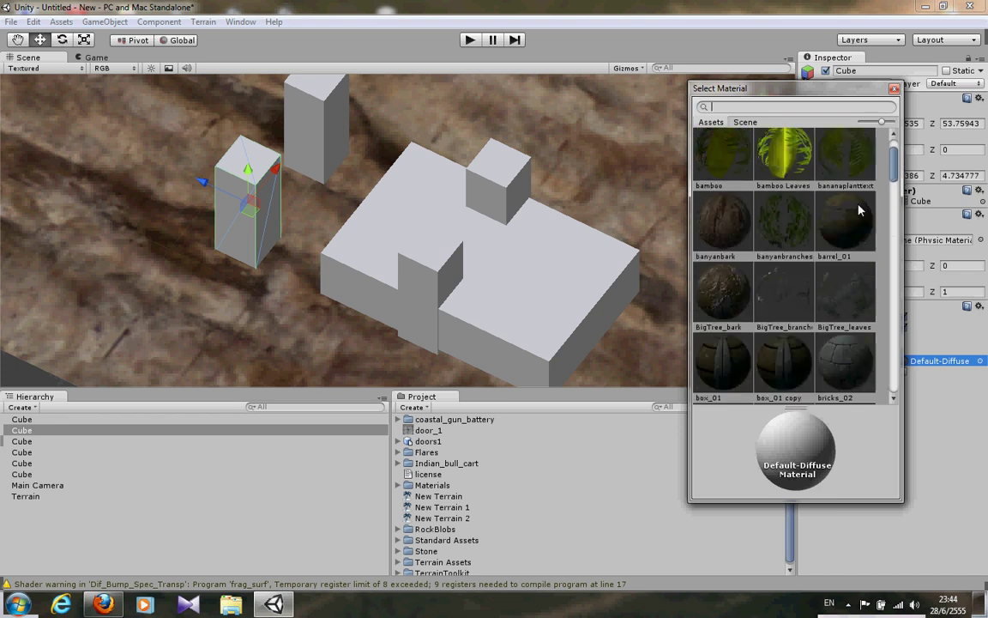
click(723, 291)
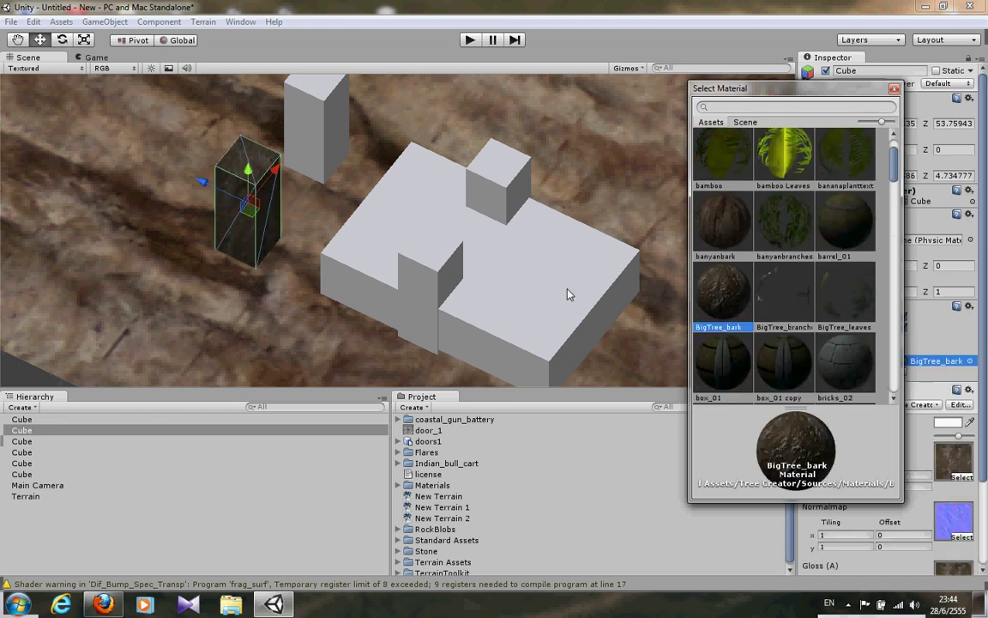
scroll(797, 294, down, 3)
double_click(847, 197)
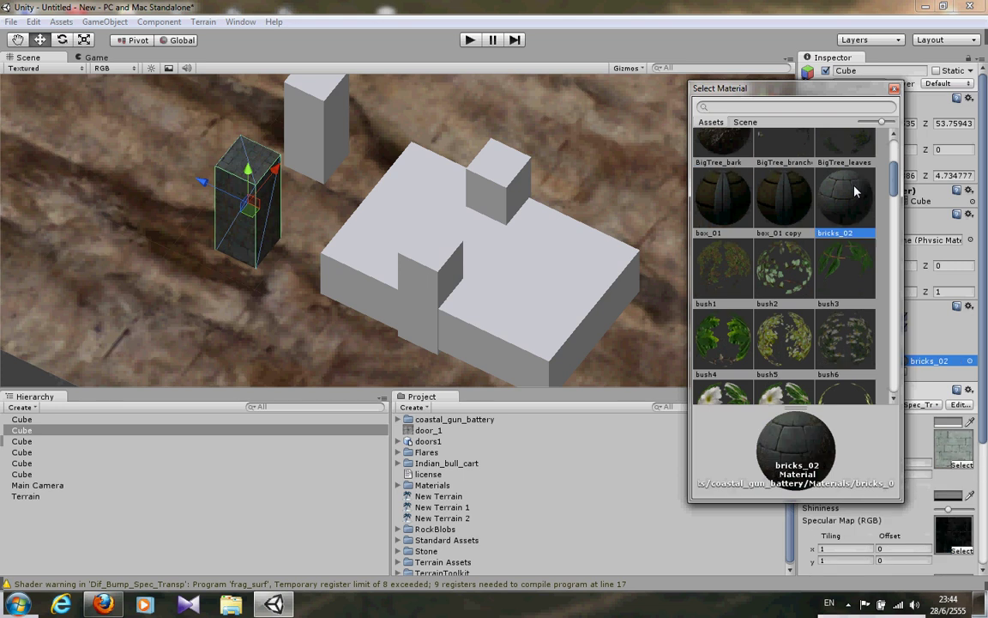
Give the tall back pillar the bricks_02 material as well.
click(316, 146)
click(980, 360)
scroll(830, 293, down, 3)
scroll(846, 280, down, 1)
click(845, 281)
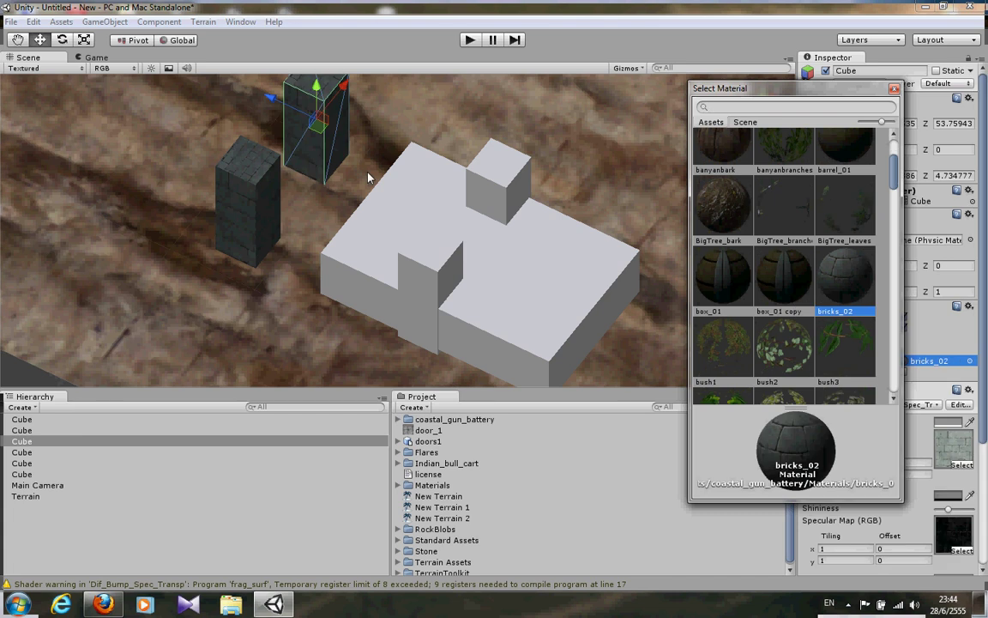
click(457, 212)
click(431, 202)
Apply bricks_02 to the small top cube and the inner block together.
shift+click(506, 180)
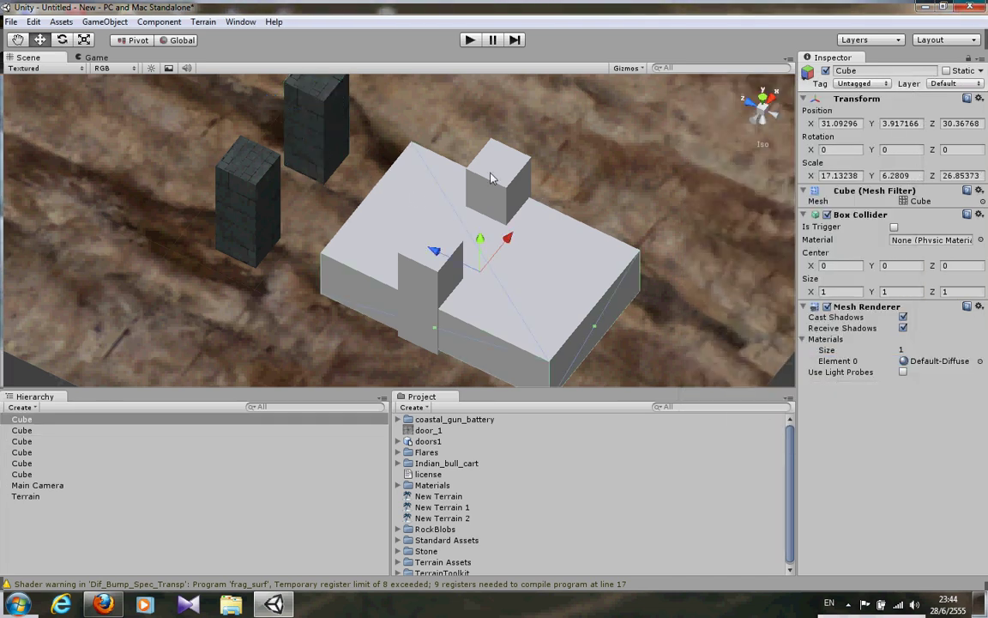
shift+click(425, 274)
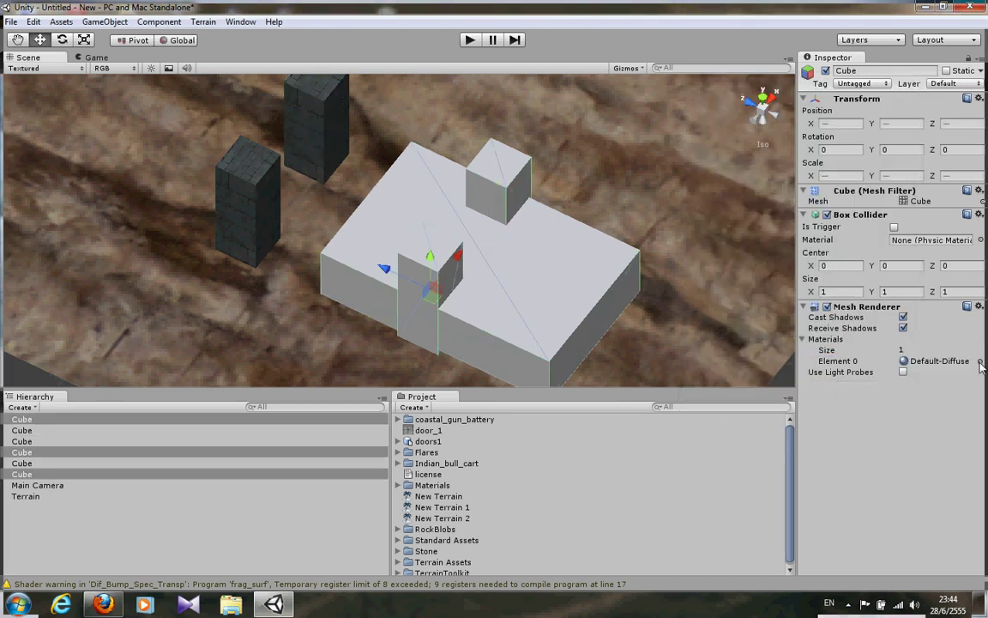
click(980, 362)
click(840, 324)
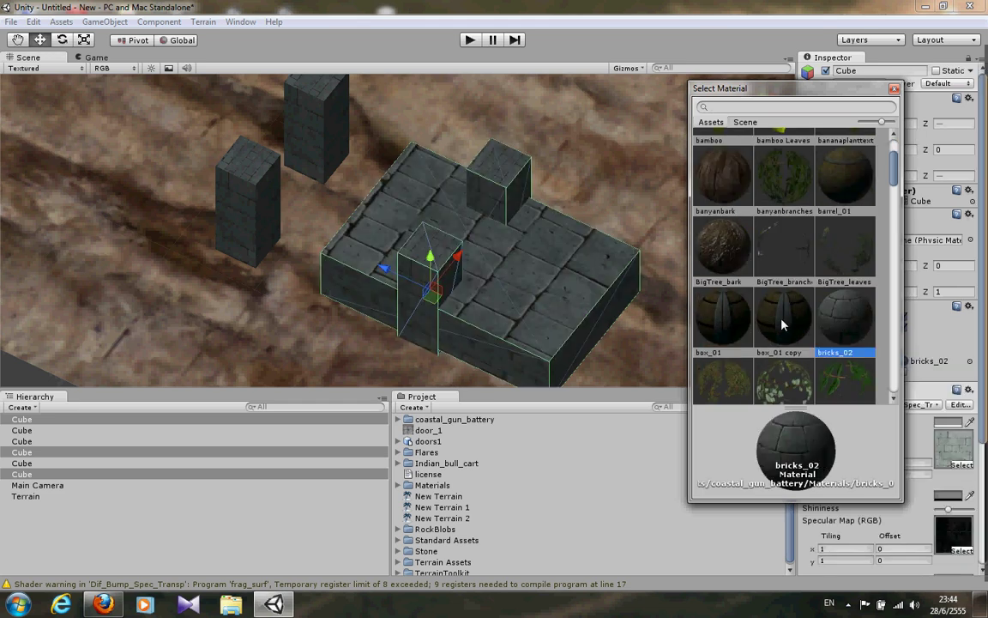
click(582, 192)
Select the big brick base block and orbit the view around it.
click(566, 292)
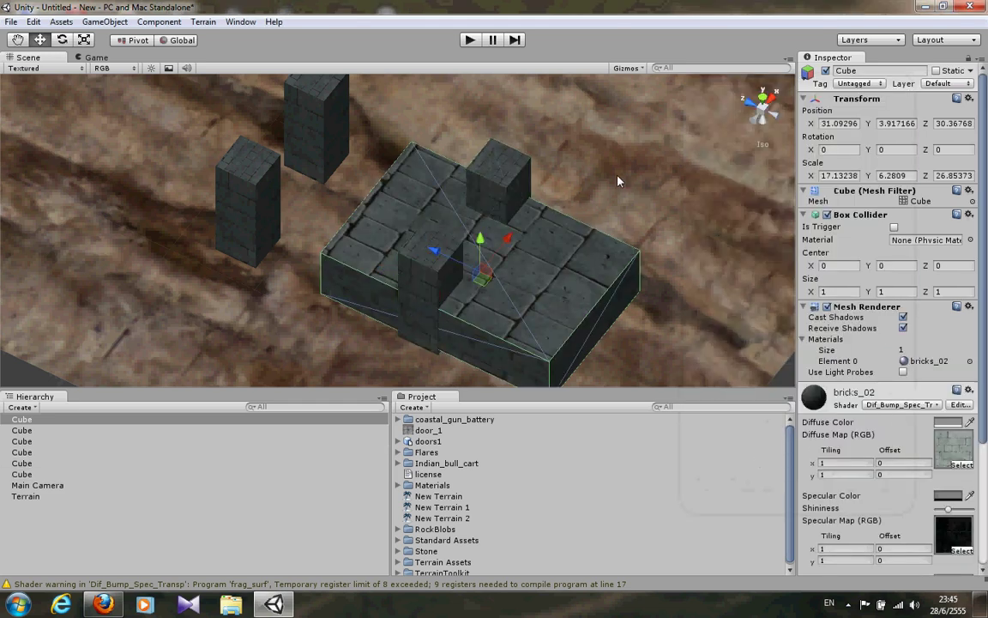
click(618, 185)
click(564, 293)
scroll(565, 294, up, 5)
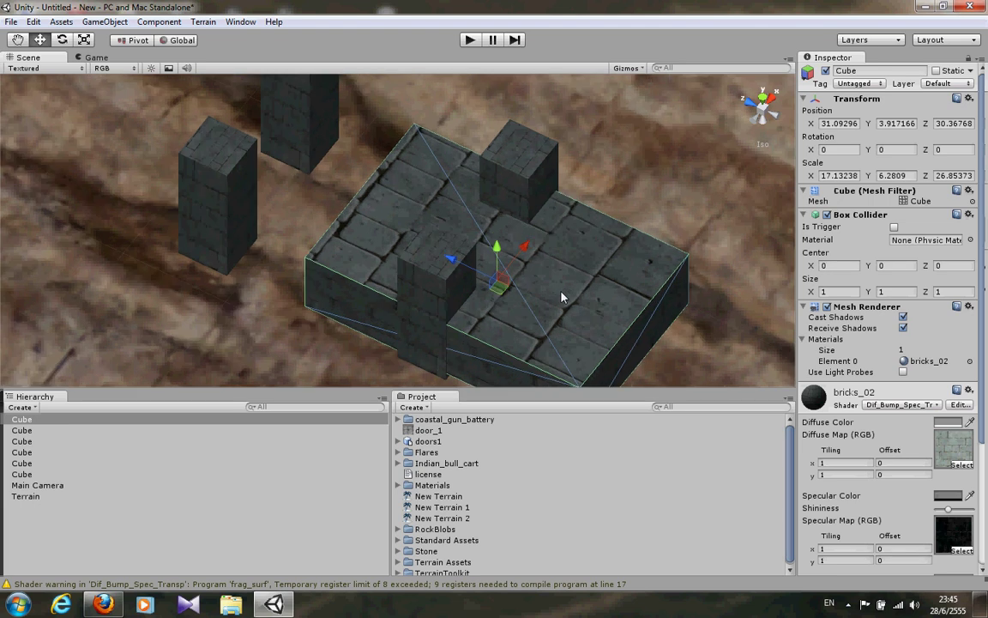
middle_drag(557, 311, 452, 242)
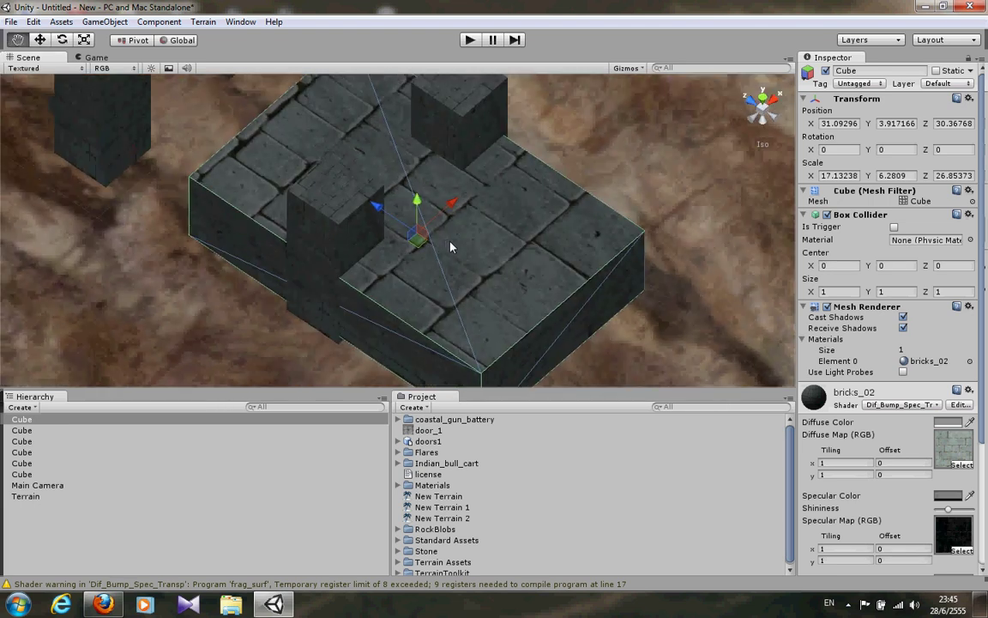
mouse_move(359, 302)
alt+mouse_down()
mouse_move(393, 296)
mouse_move(542, 320)
alt+mouse_up()
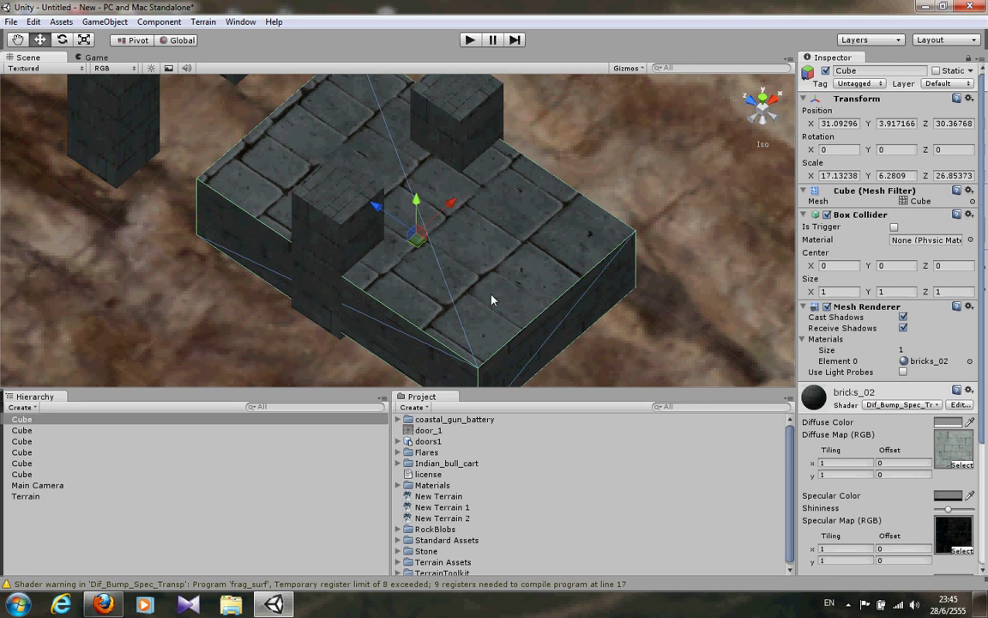
Set the bricks_02 Diffuse Map tiling to X 3 and Y 7, then zoom in on the block.
click(825, 462)
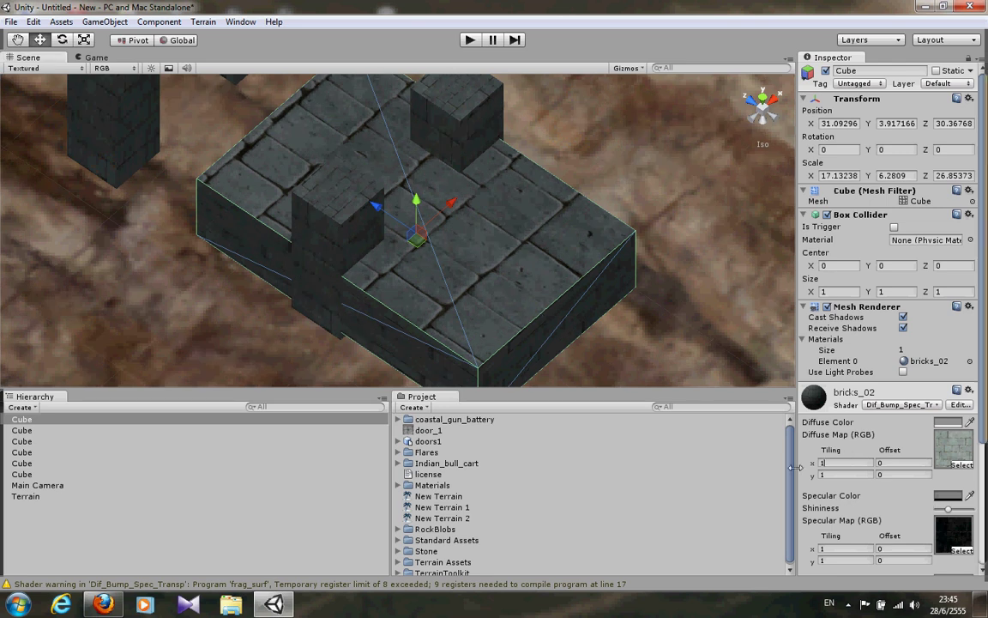
key(BackSpace)
text(2)
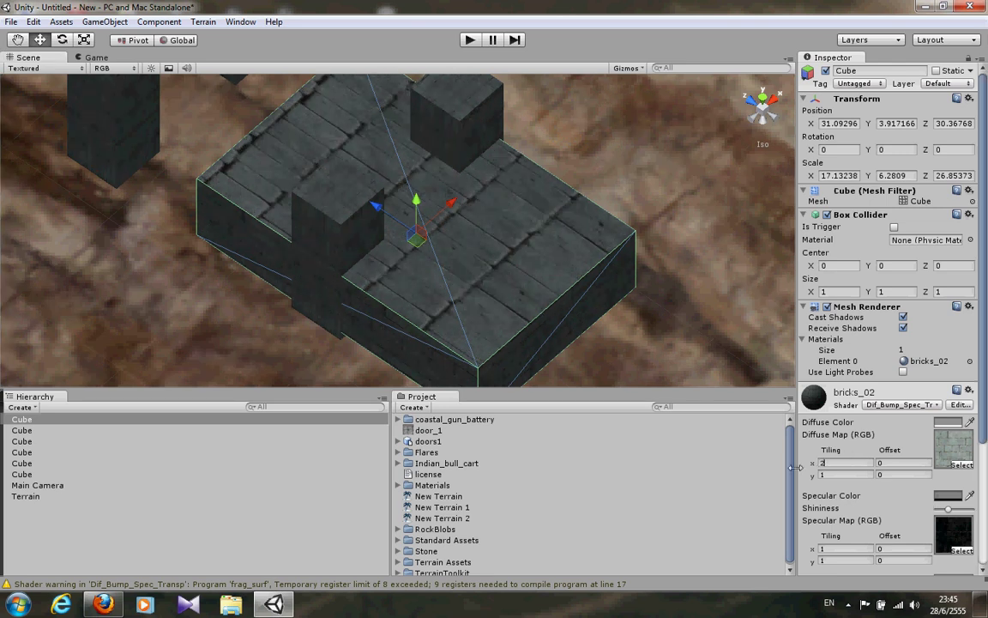
key(BackSpace)
text(3)
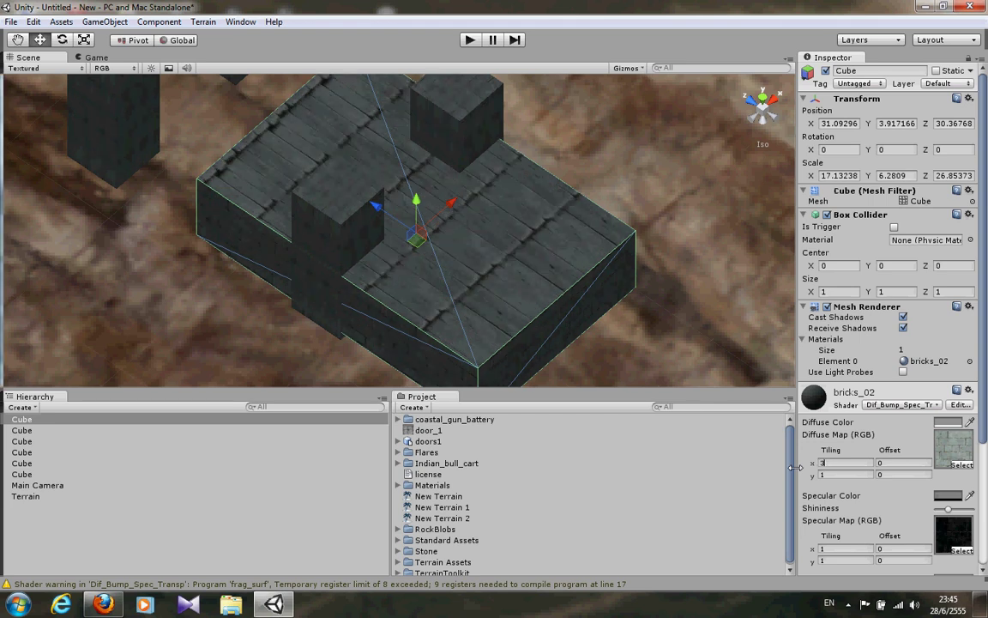
key(Tab)
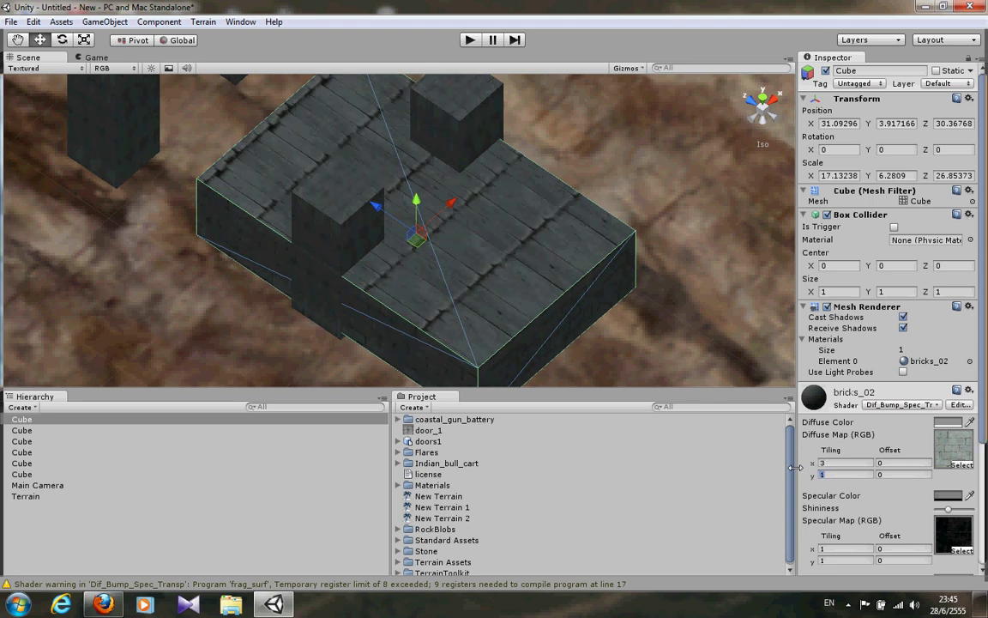
text(3)
key(BackSpace)
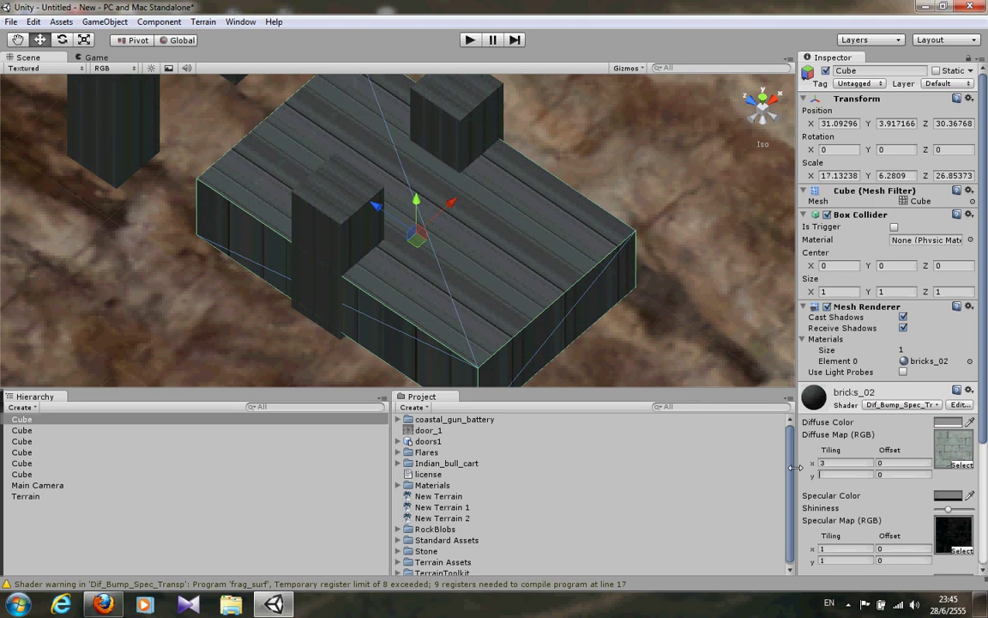
text(7)
key(BackSpace)
text(8)
key(BackSpace)
text(7)
scroll(382, 227, up, 2)
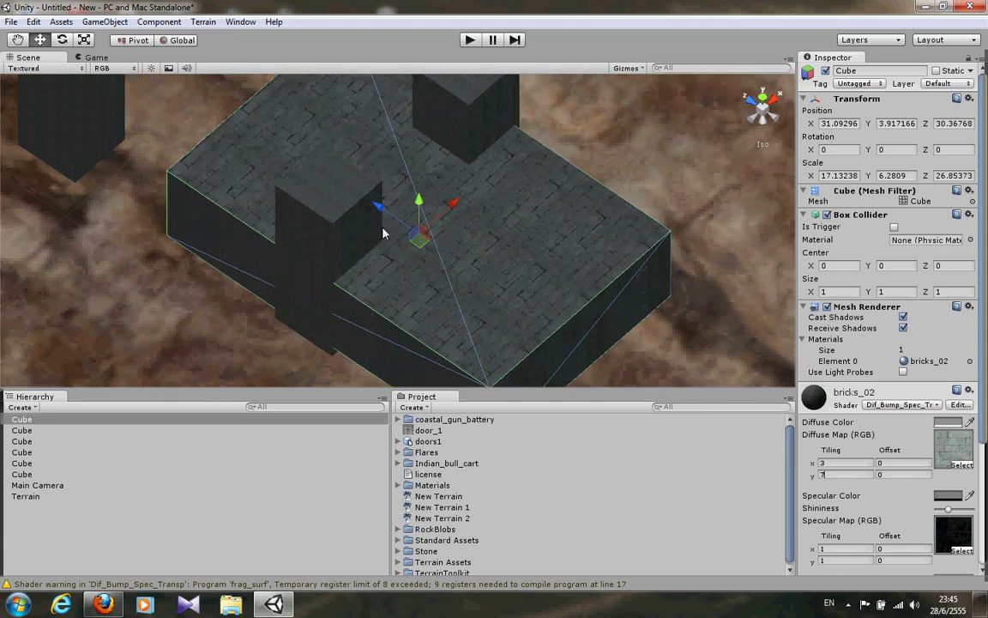
scroll(375, 233, up, 2)
scroll(373, 238, up, 2)
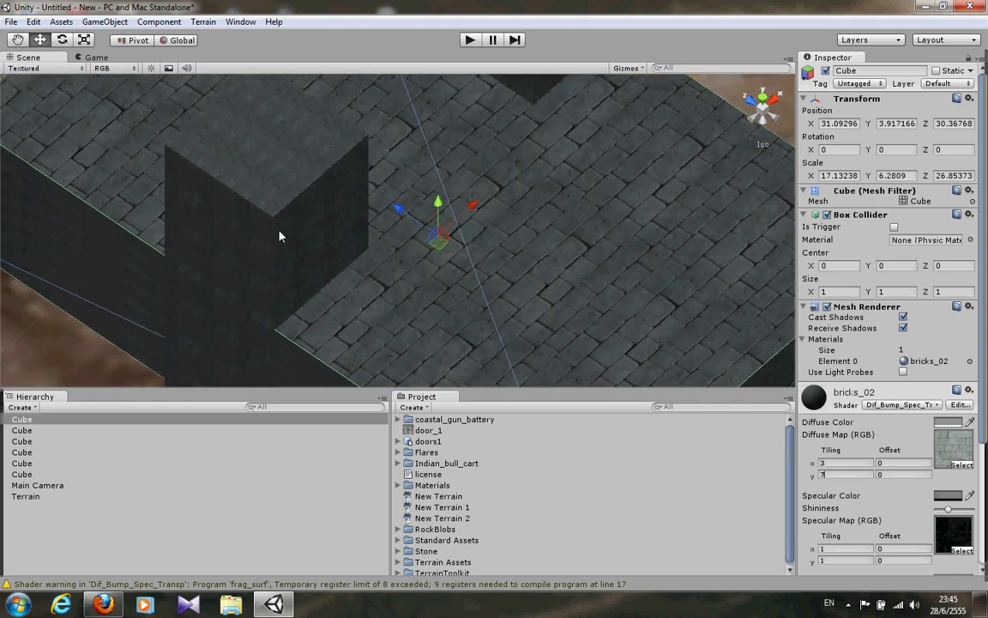
Reposition the brick block along X and Z from a top-down view.
mouse_move(299, 264)
alt+mouse_down()
mouse_move(215, 330)
mouse_move(214, 343)
alt+mouse_up()
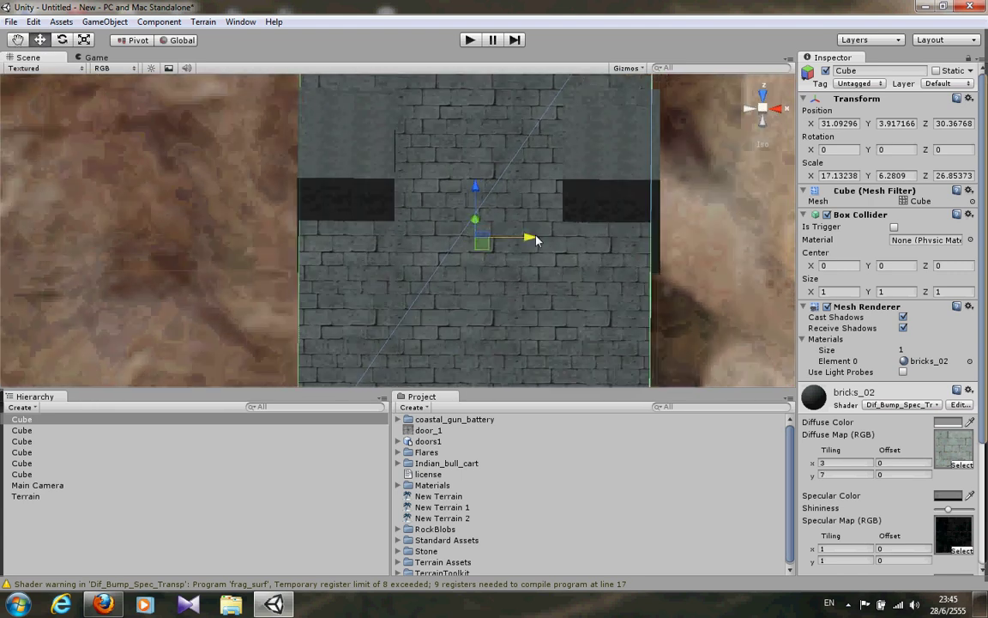
mouse_move(536, 240)
mouse_down()
mouse_move(549, 240)
mouse_move(436, 148)
mouse_move(641, 73)
mouse_up()
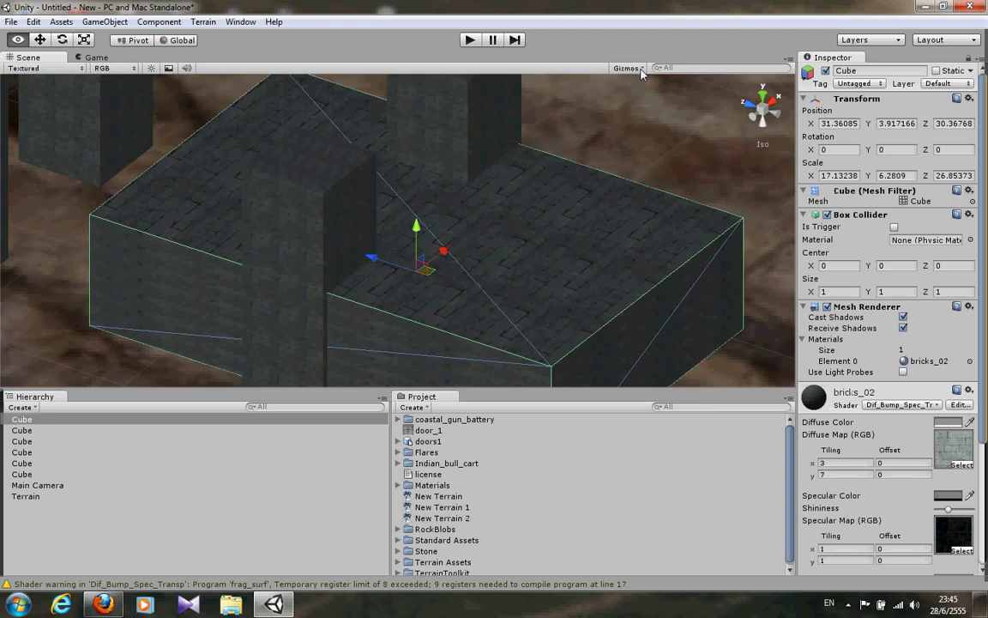
scroll(556, 154, down, 3)
scroll(507, 185, down, 3)
alt+drag(507, 185, 768, 90)
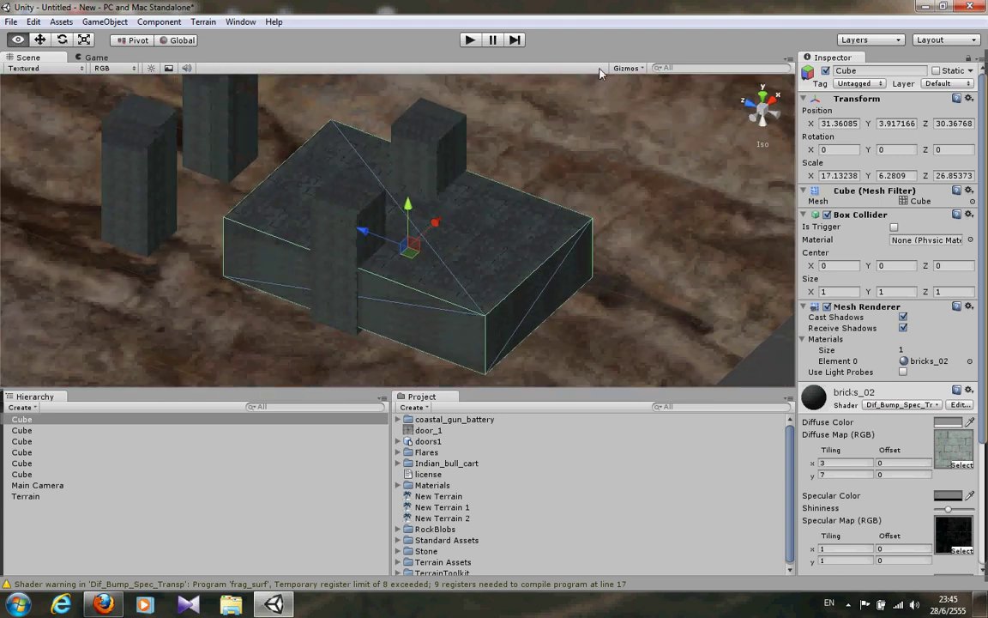
click(762, 91)
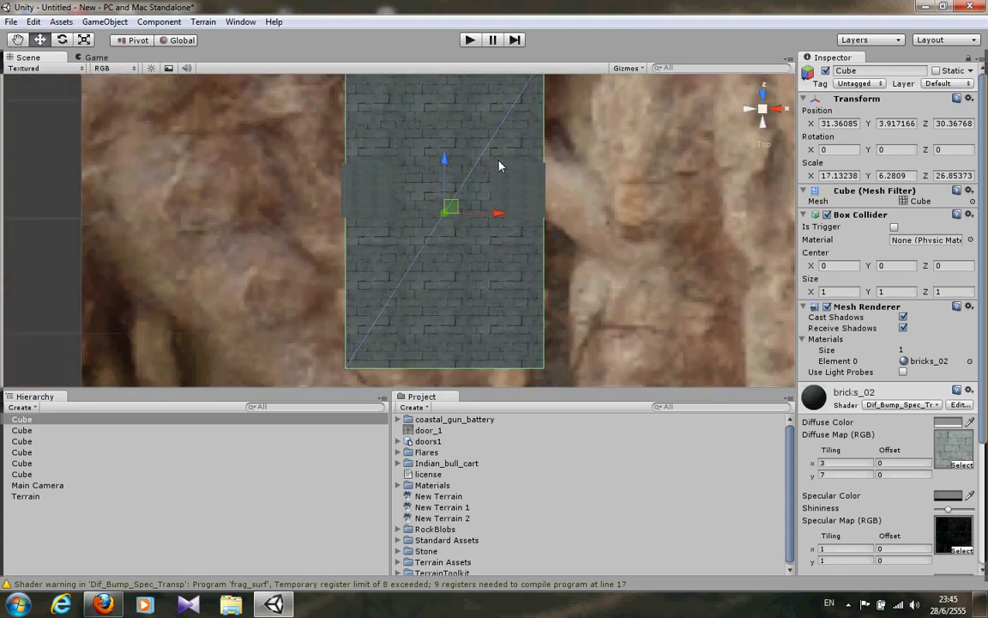
middle_drag(430, 132, 443, 274)
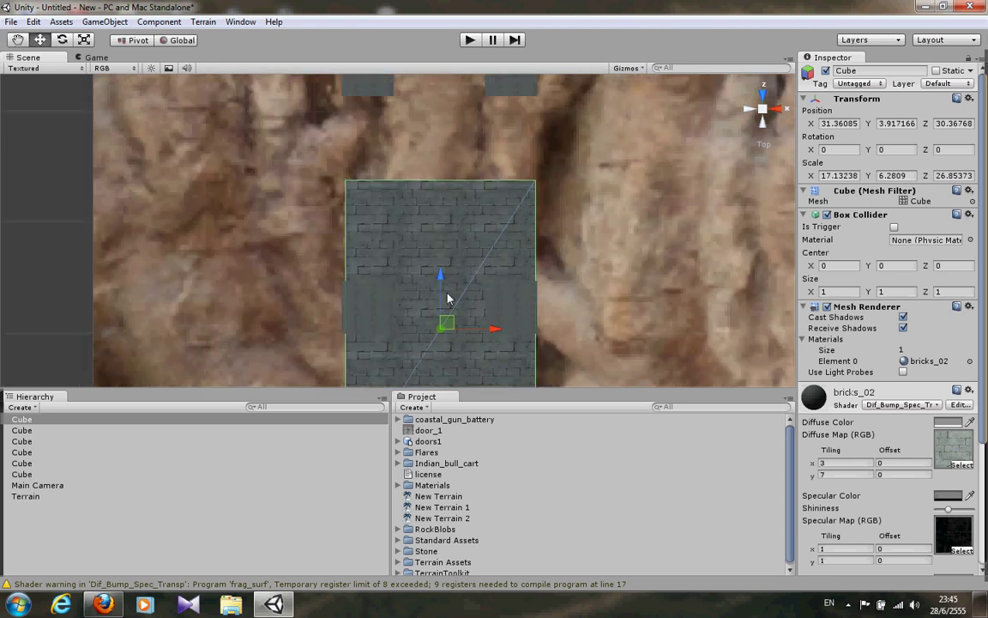
scroll(444, 284, down, 2)
drag(437, 267, 434, 129)
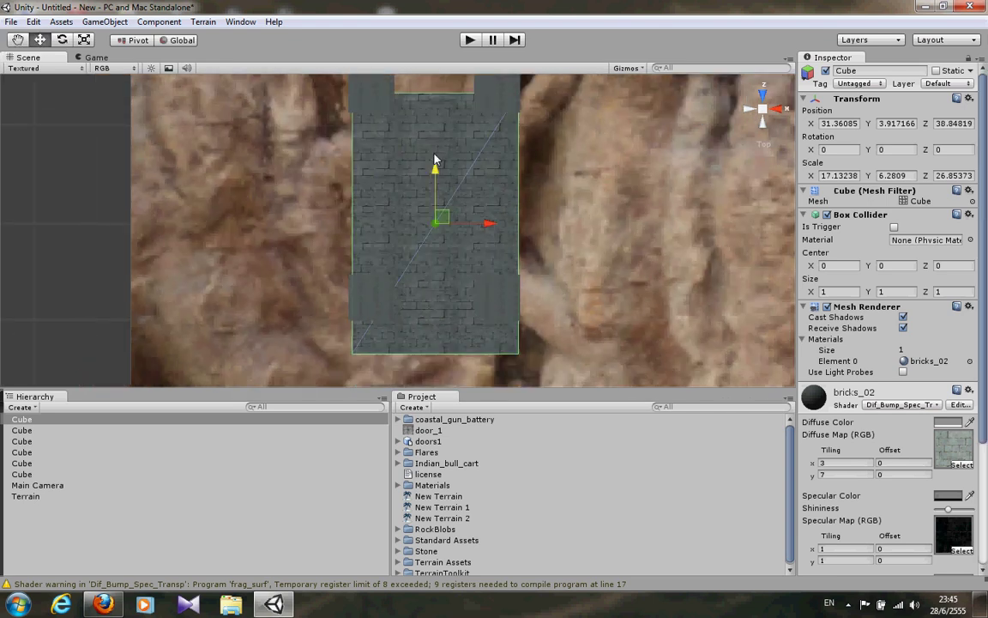
mouse_move(435, 129)
middle_down()
mouse_move(438, 202)
mouse_move(438, 173)
middle_up()
drag(438, 174, 438, 182)
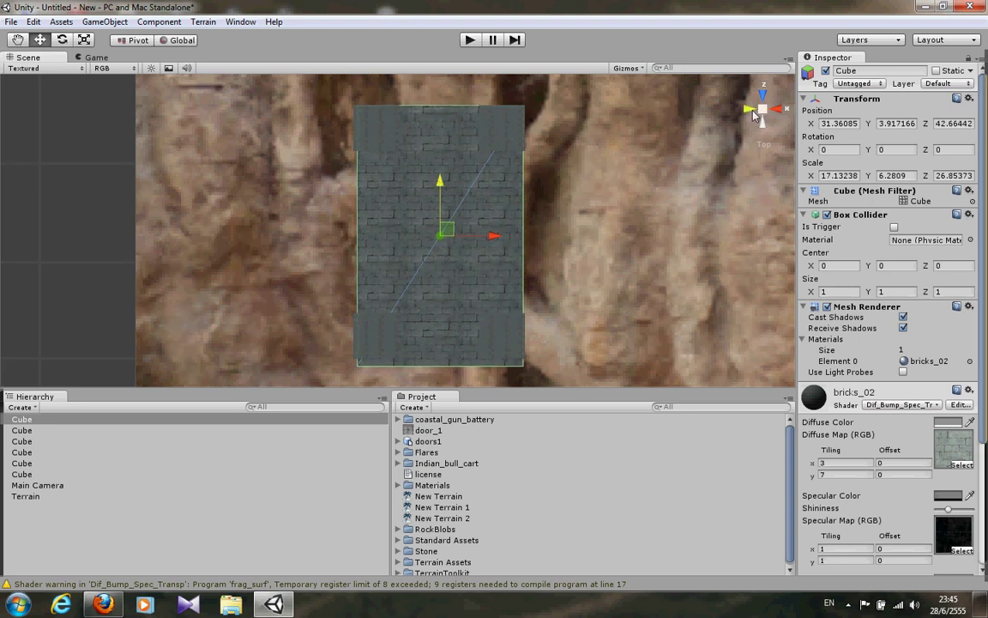
Lower the brick block slightly to Y 2.857101 and deselect it.
click(771, 112)
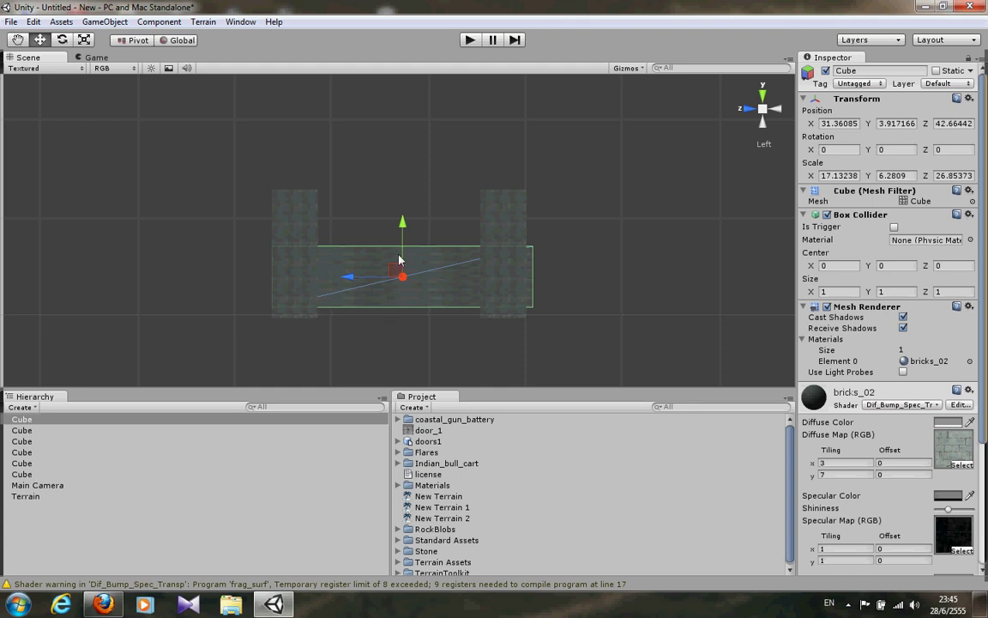
mouse_move(402, 225)
mouse_down()
mouse_move(397, 336)
mouse_move(273, 344)
mouse_move(203, 331)
mouse_move(453, 377)
mouse_up()
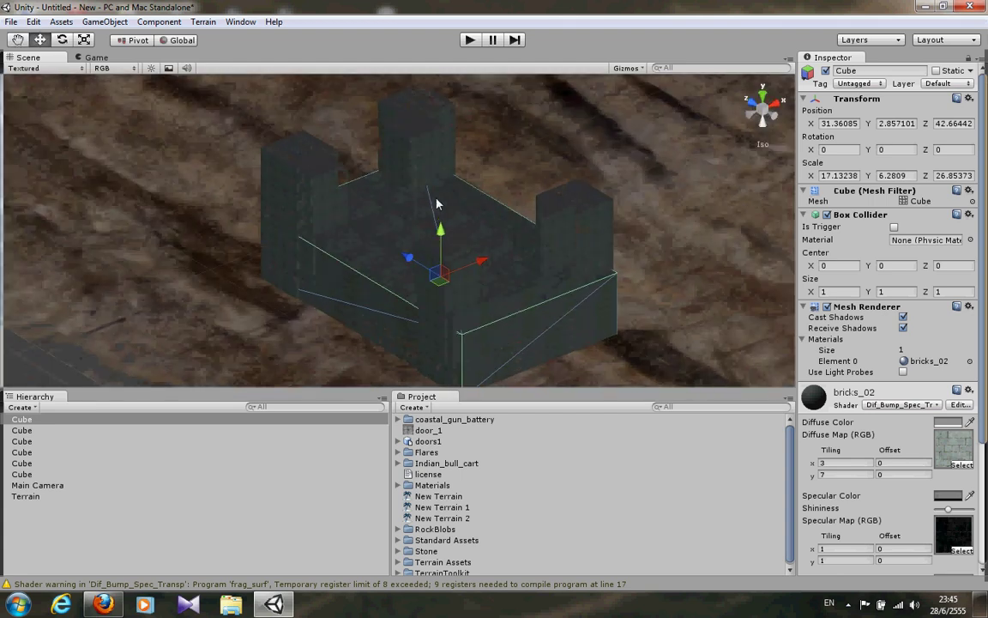
alt+right_drag(453, 376, 618, 162)
click(717, 204)
mouse_move(717, 205)
alt+mouse_down()
mouse_move(547, 163)
mouse_move(567, 137)
mouse_move(664, 242)
alt+mouse_up()
scroll(499, 281, up, 3)
scroll(502, 285, up, 2)
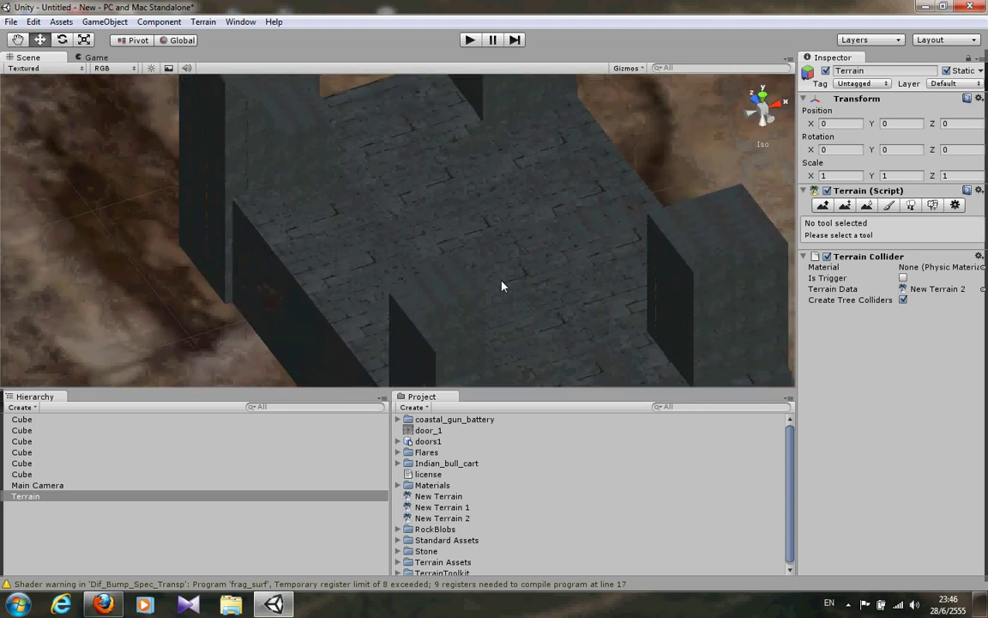
scroll(503, 285, up, 2)
click(105, 21)
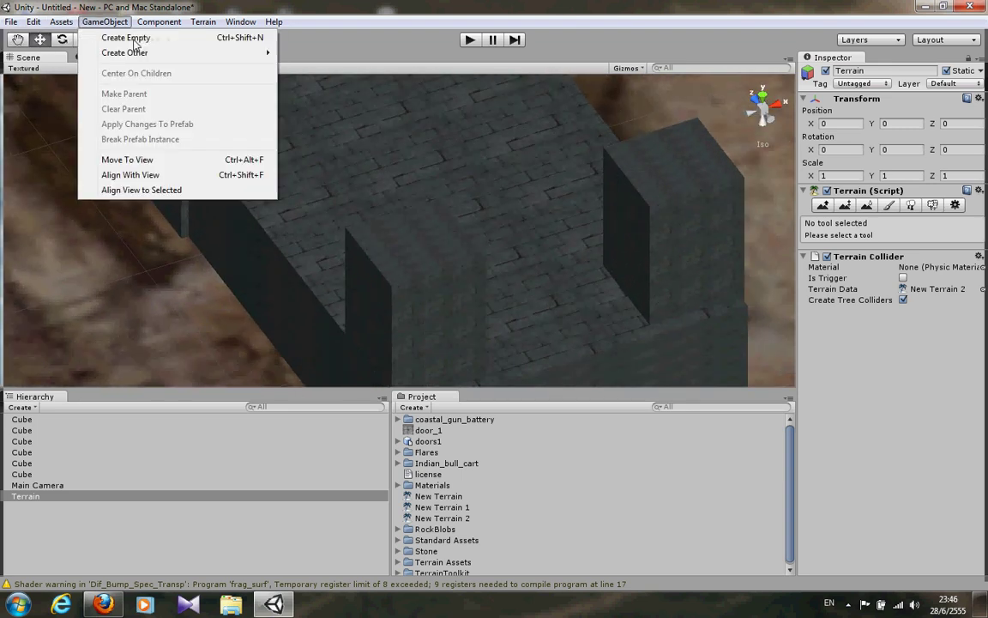
Create a new Cube, frame it, and raise it above the fortress.
mouse_move(167, 52)
click(307, 199)
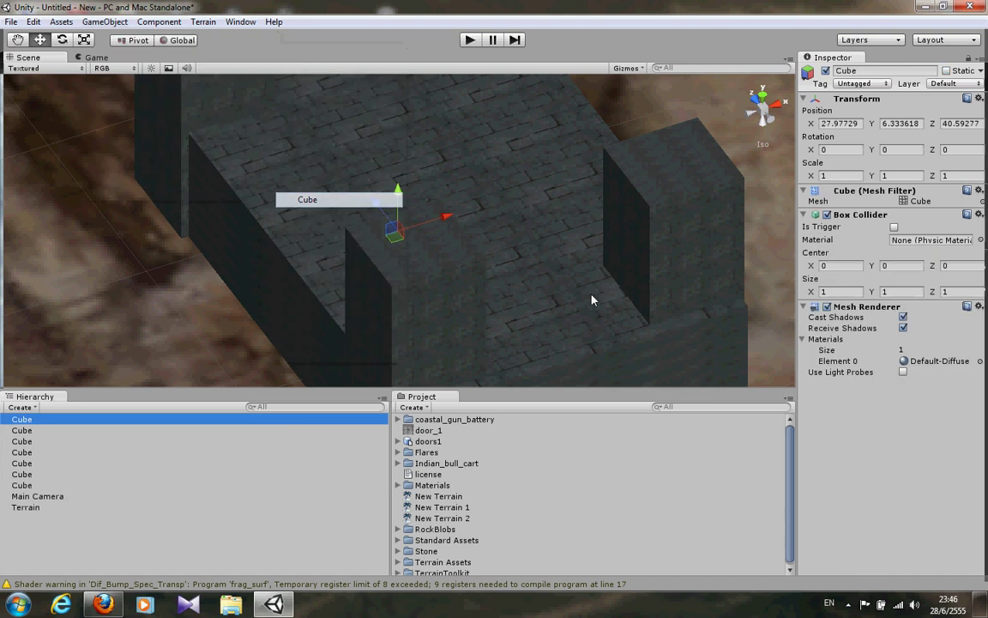
key(f)
alt+drag(616, 193, 507, 188)
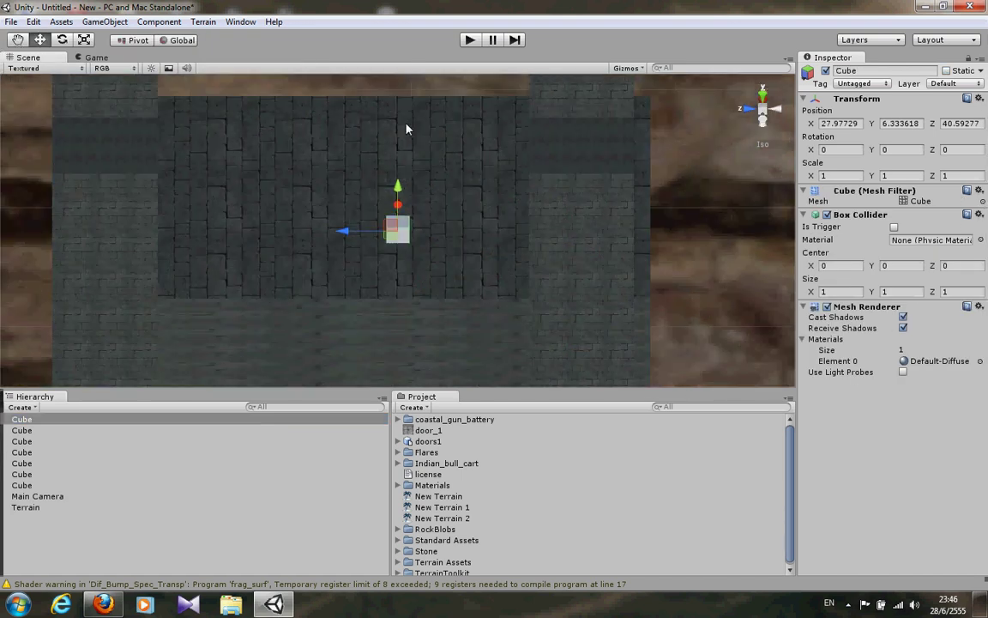
drag(397, 187, 398, 115)
mouse_move(598, 147)
mouse_down()
mouse_move(405, 185)
mouse_move(393, 205)
mouse_move(456, 269)
mouse_move(650, 122)
mouse_up()
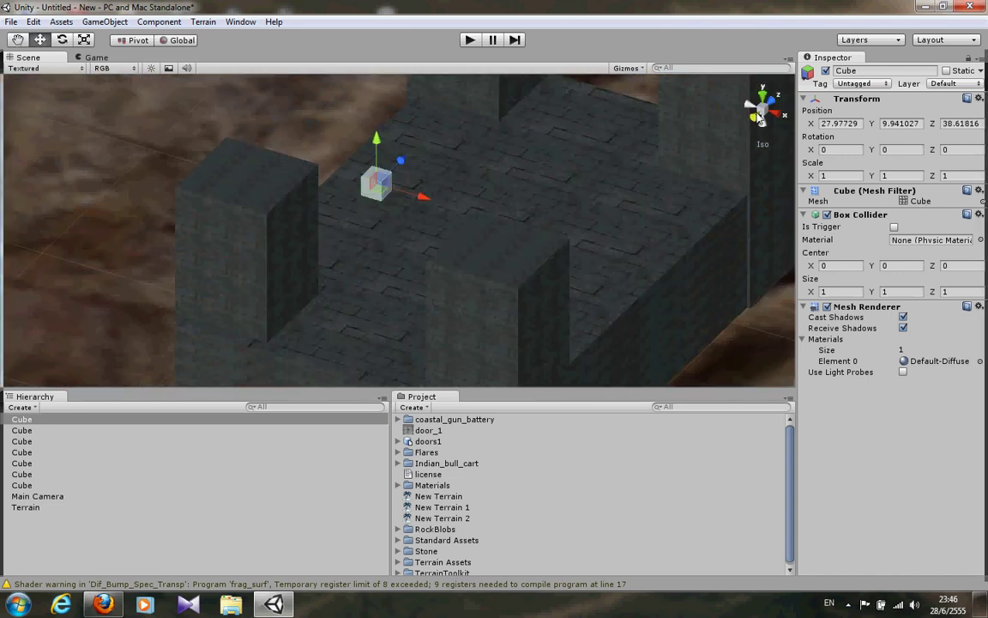
From a top-down view, move the cube along Z and left onto the tower wall's edge.
click(761, 97)
scroll(322, 294, down, 3)
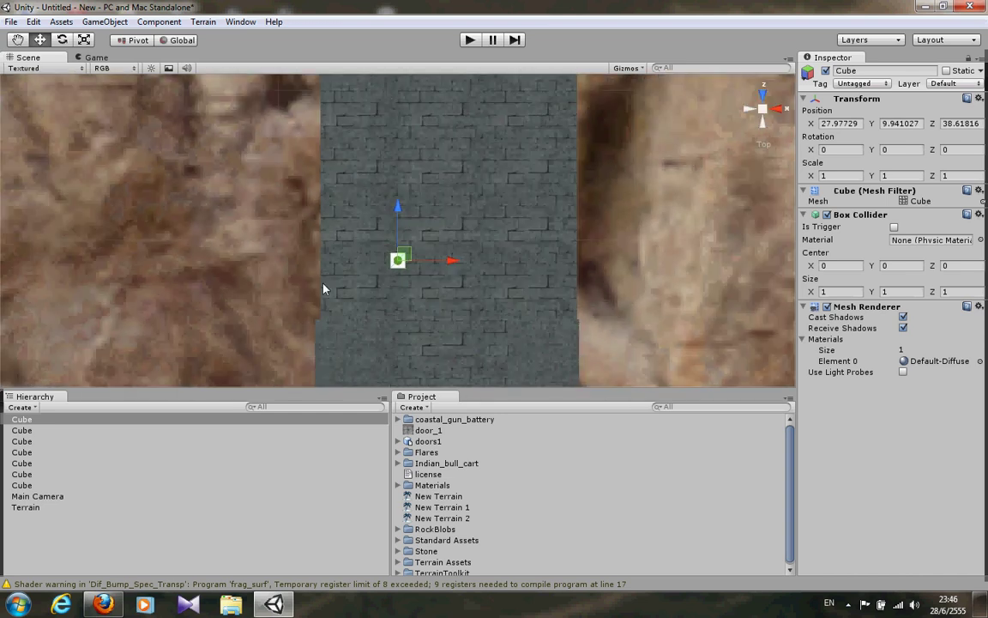
middle_drag(324, 286, 324, 195)
drag(393, 163, 391, 280)
scroll(388, 272, up, 1)
scroll(389, 273, up, 1)
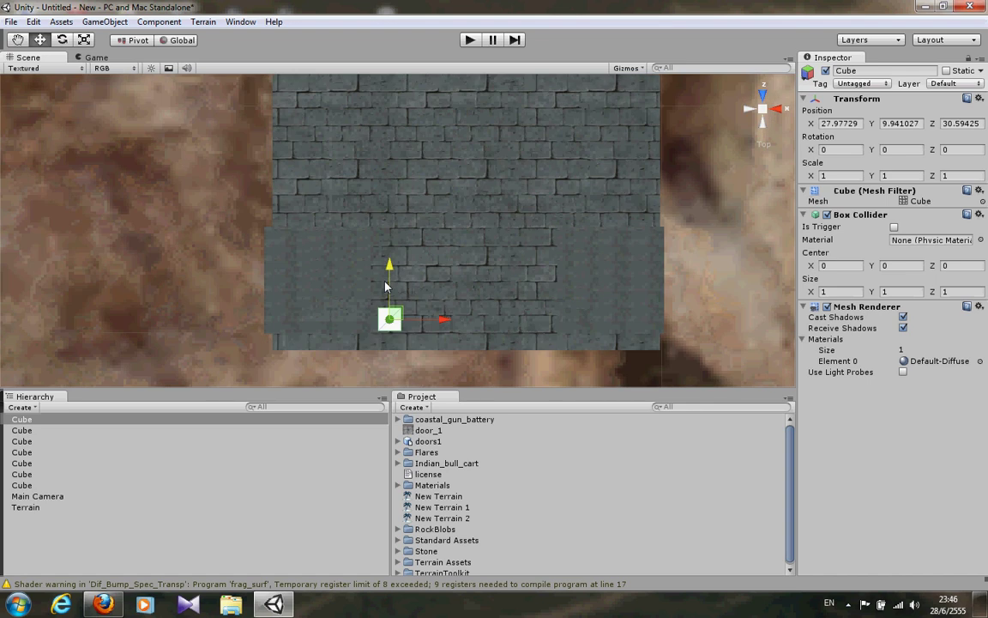
scroll(391, 258, up, 2)
drag(395, 233, 446, 289)
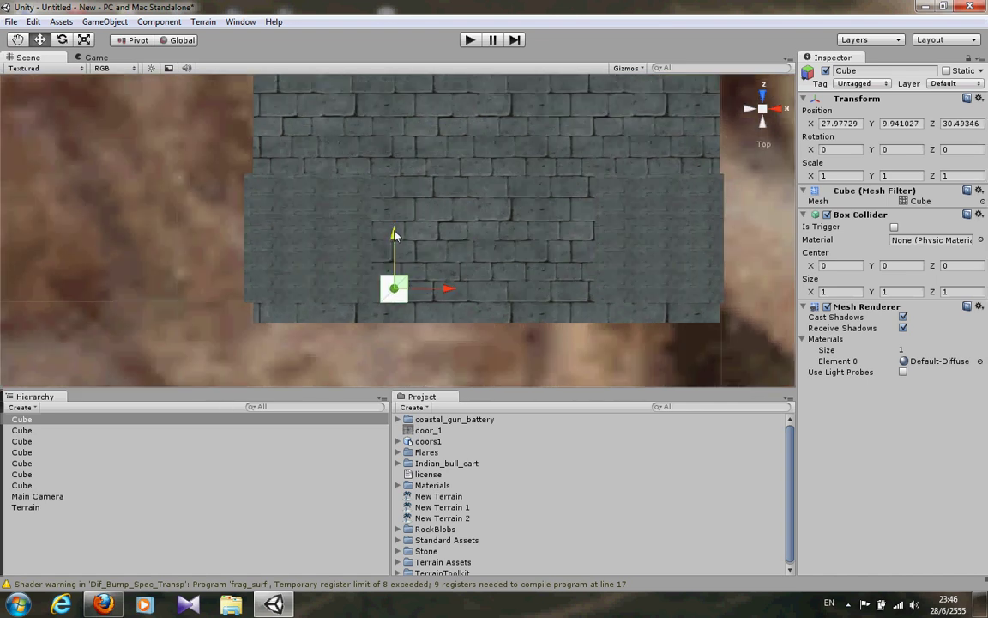
drag(351, 303, 223, 296)
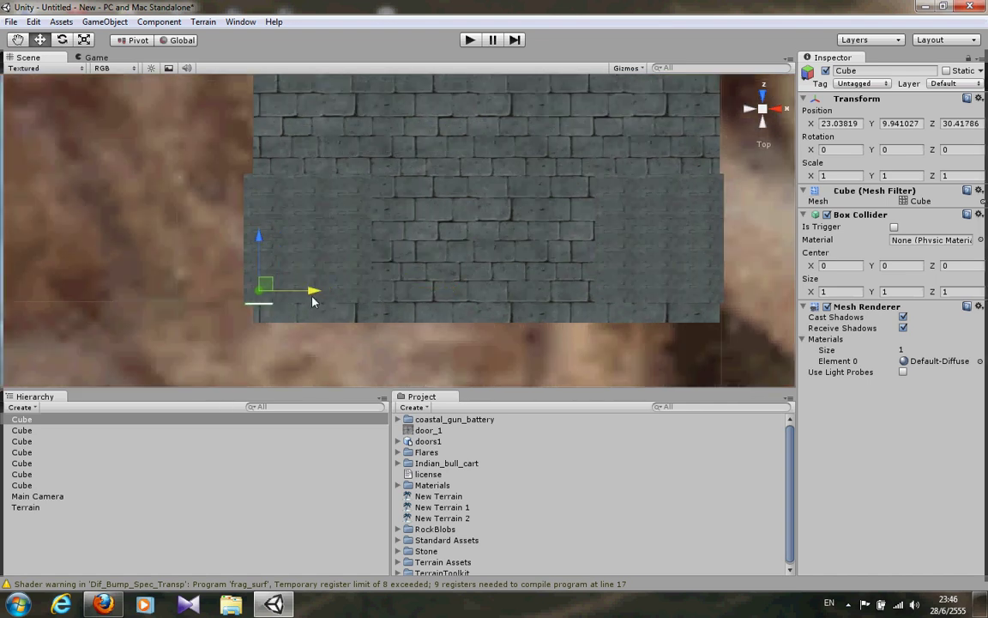
Raise the cube along Y to sit on the pillar at 23.01299, 13.36401, 30.54386.
middle_drag(307, 290, 347, 228)
drag(306, 185, 307, 181)
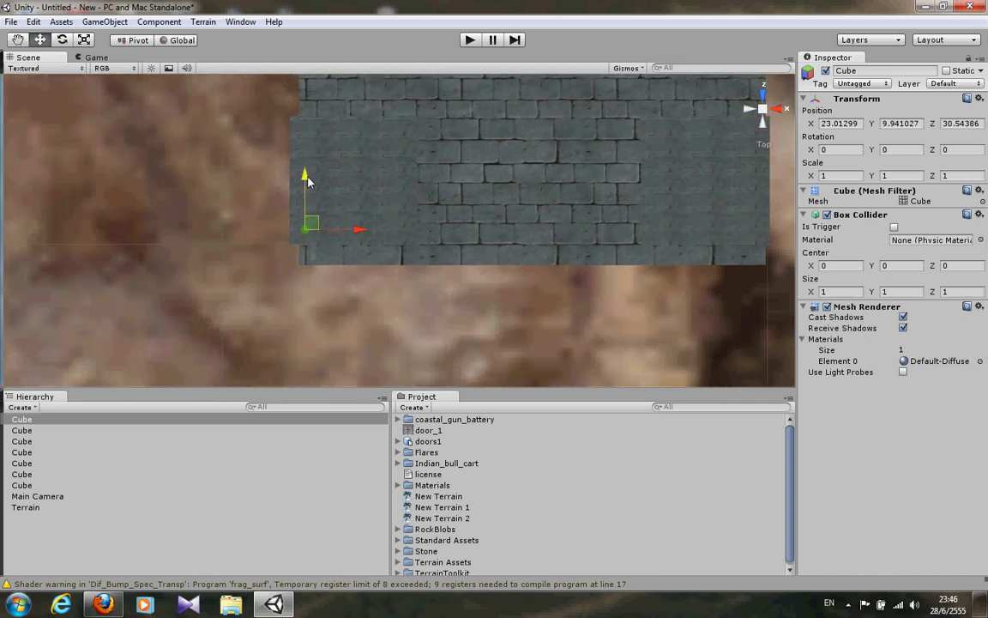
alt+drag(314, 261, 236, 309)
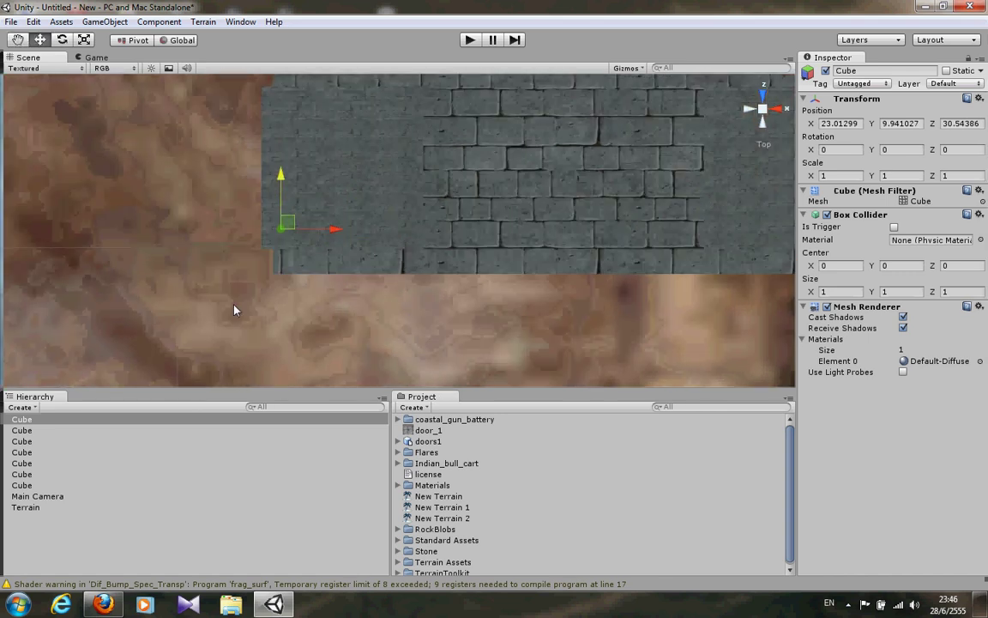
click(749, 109)
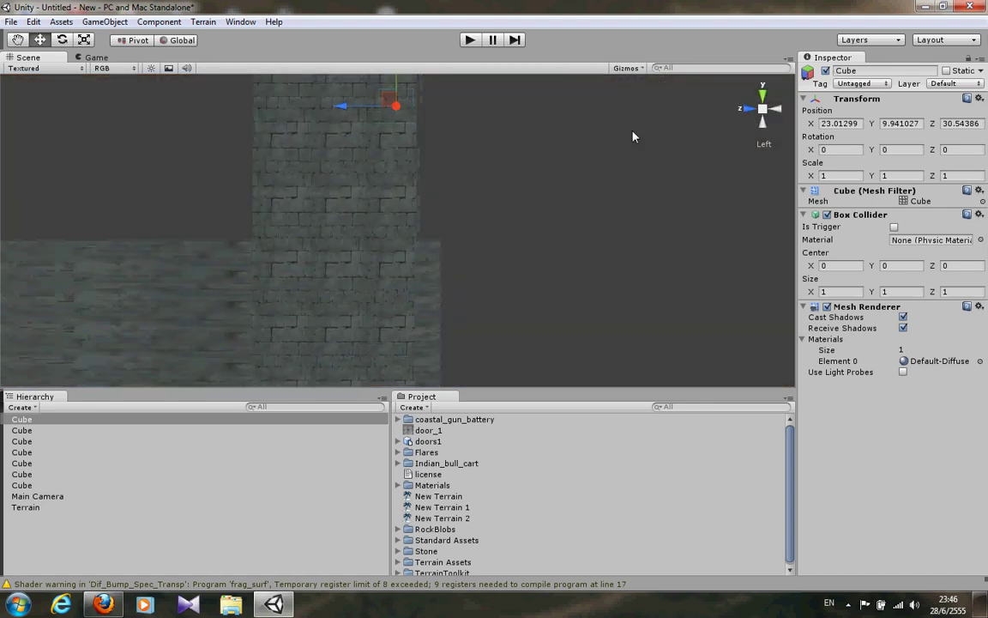
mouse_move(397, 204)
mouse_down()
mouse_move(394, 84)
mouse_move(395, 96)
mouse_move(109, 278)
mouse_move(513, 180)
mouse_move(279, 81)
mouse_up()
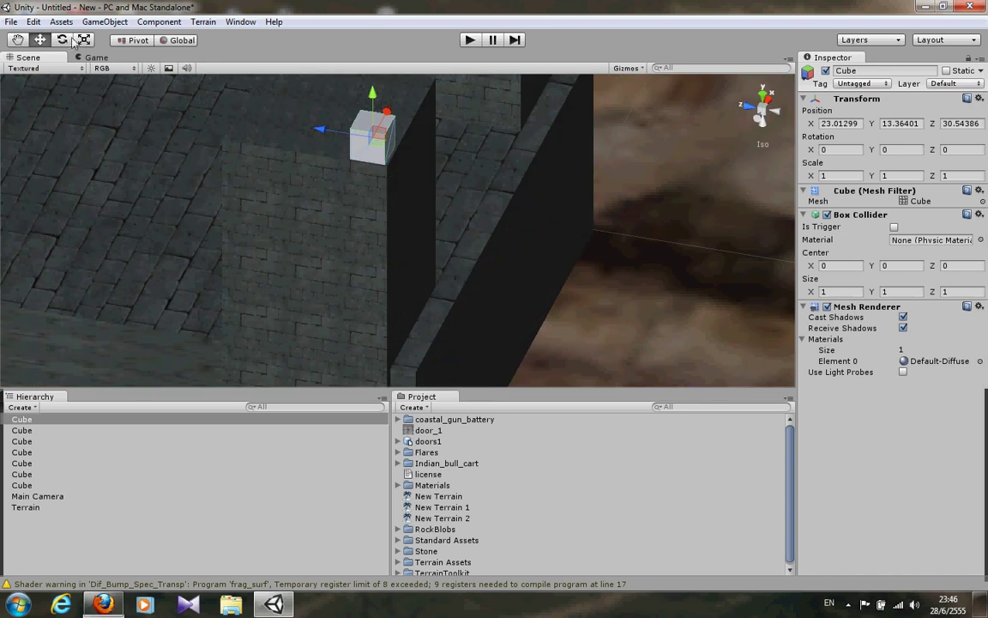
Stretch the cube to Y scale 4.47, duplicate it, and slide the copy to the tower's other edge.
drag(372, 92, 373, 91)
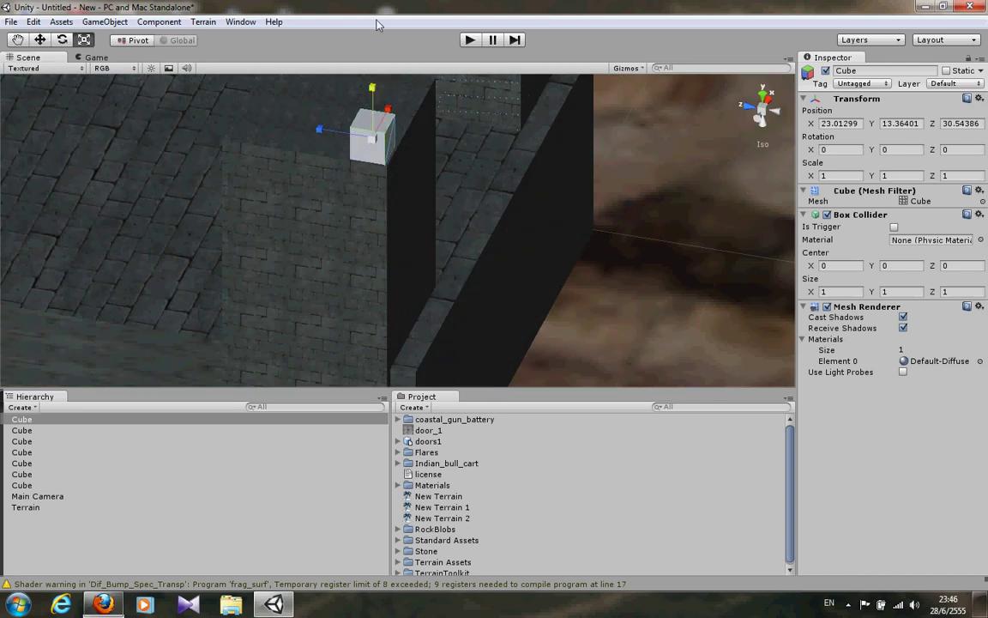
mouse_move(409, 248)
alt+mouse_down()
mouse_move(358, 207)
mouse_move(378, 139)
mouse_move(304, 210)
alt+mouse_up()
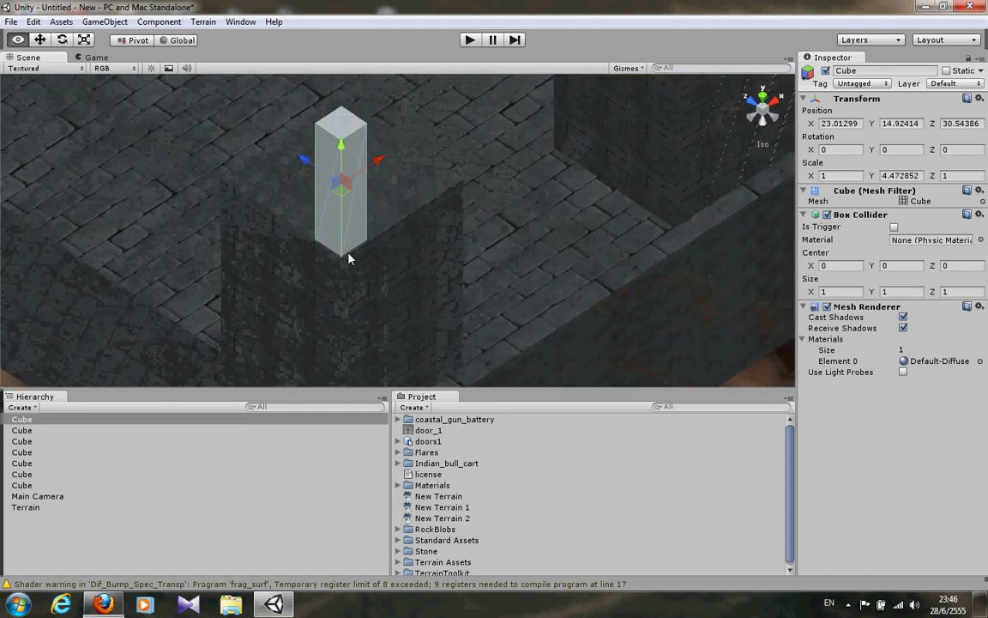
key(ctrl+d)
drag(375, 153, 501, 131)
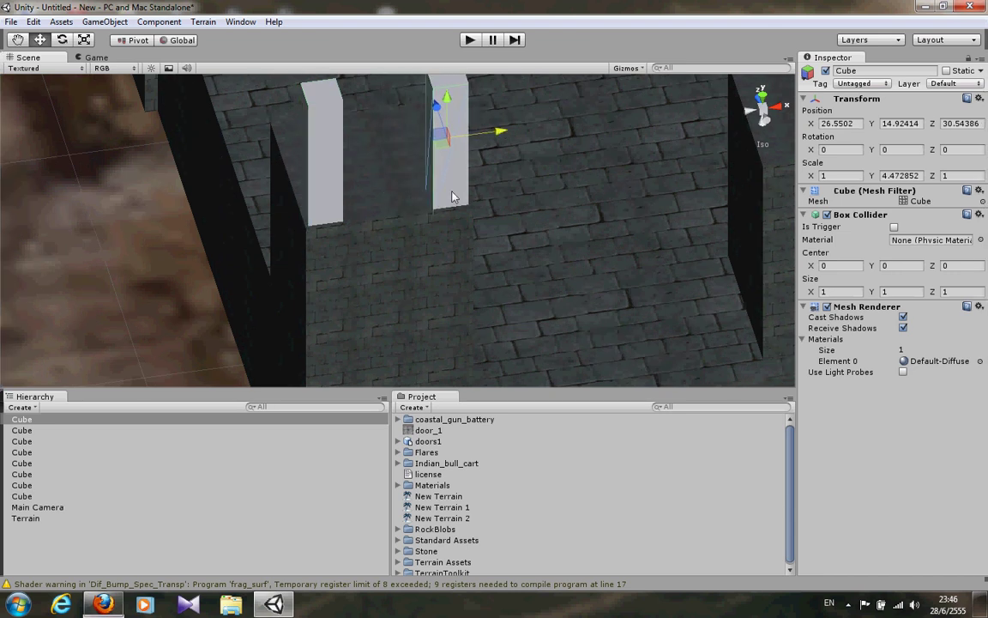
Duplicate both pillars and move the copies back across the tower, making four pillars.
shift+click(302, 201)
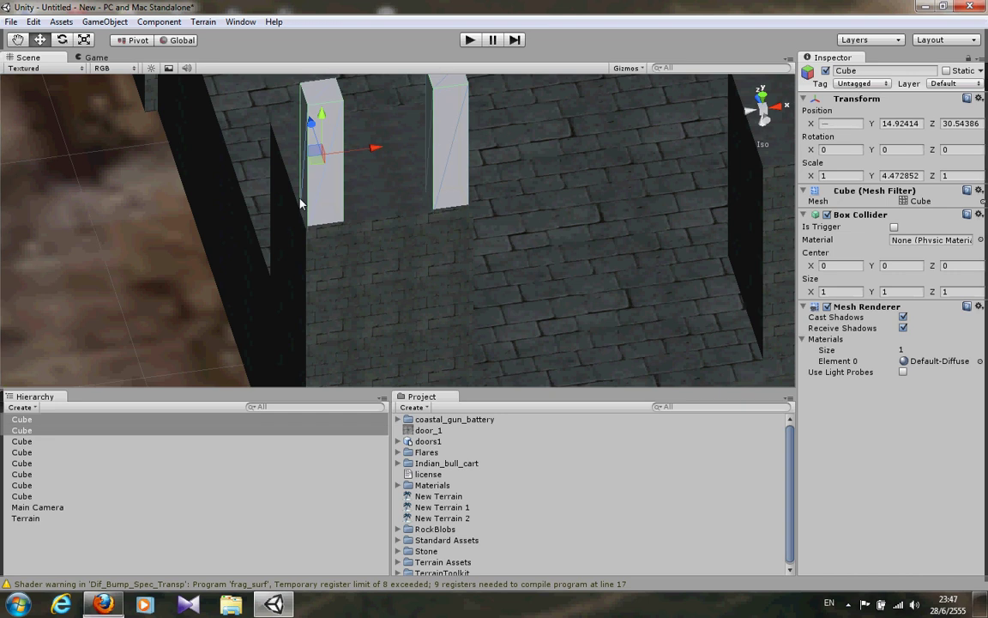
key(ctrl+d)
mouse_move(359, 197)
alt+mouse_down()
mouse_move(217, 224)
mouse_move(177, 248)
mouse_move(604, 227)
mouse_move(261, 431)
alt+mouse_up()
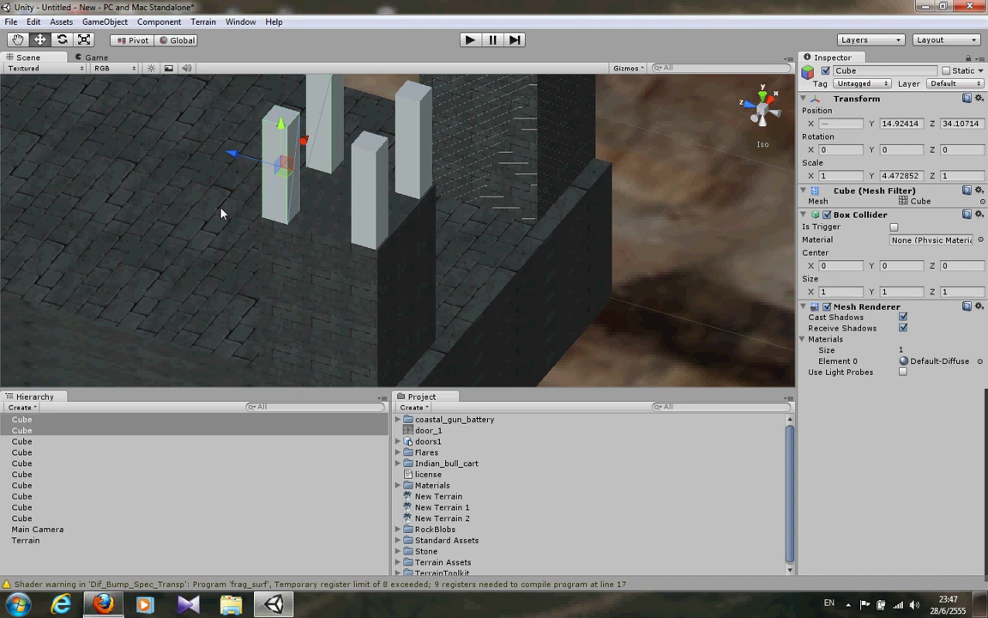
alt+drag(261, 430, 172, 230)
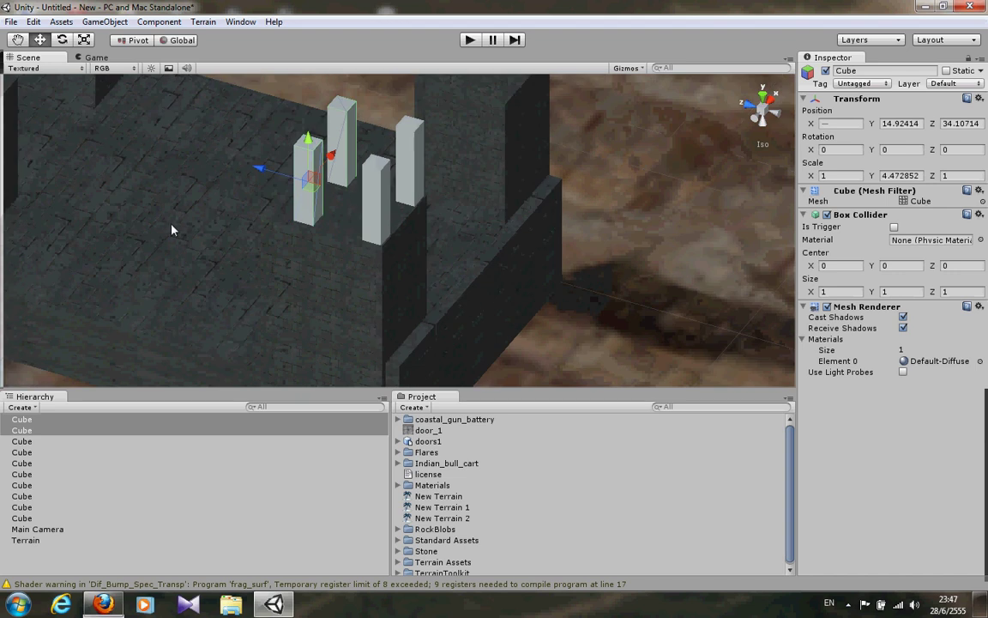
scroll(375, 254, down, 3)
scroll(374, 251, down, 2)
scroll(326, 172, down, 2)
mouse_move(333, 179)
alt+mouse_down()
mouse_move(423, 176)
mouse_move(250, 84)
alt+mouse_up()
Set the handle orientation to Local and deselect the pillars.
click(181, 41)
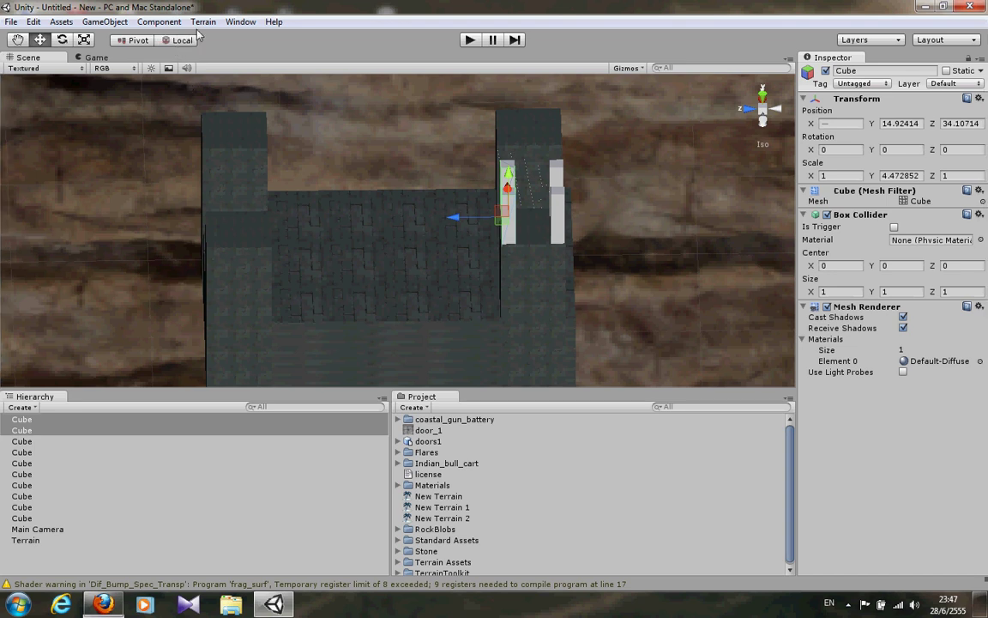
click(180, 40)
click(181, 43)
alt+drag(323, 224, 395, 251)
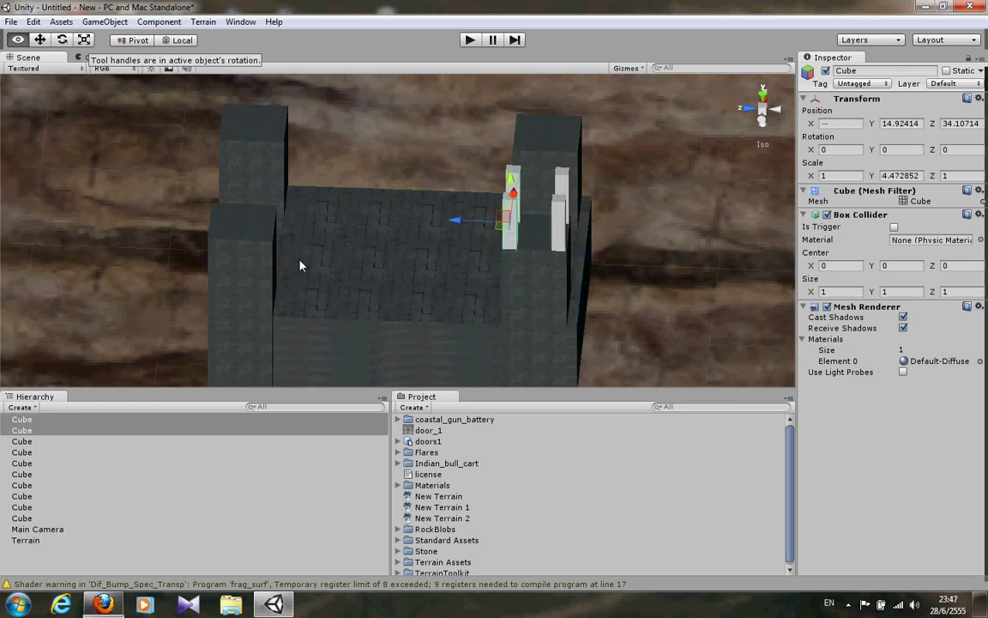
scroll(396, 251, up, 2)
scroll(412, 240, up, 2)
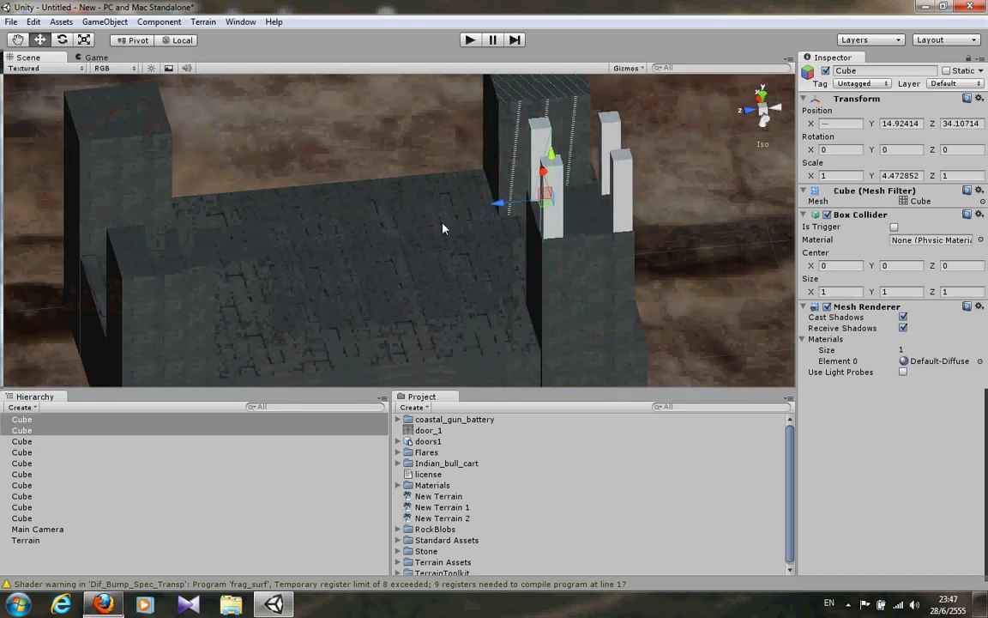
scroll(446, 231, up, 2)
drag(525, 210, 263, 242)
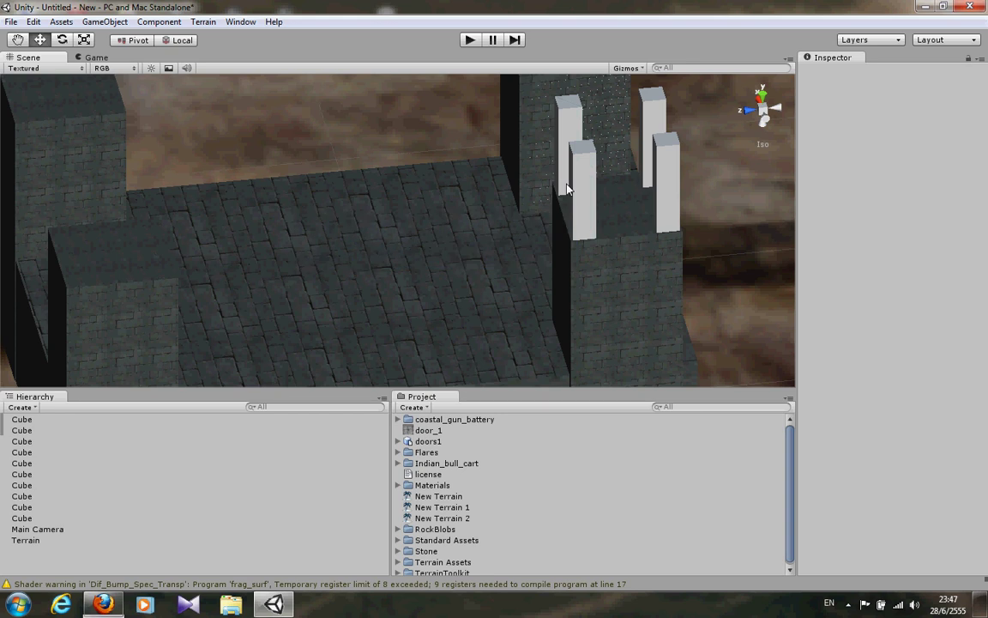
Rotate the two front pillars inward so they lean into a V, then return to Move.
click(584, 197)
mouse_move(584, 198)
alt+mouse_down()
mouse_move(383, 238)
mouse_move(247, 187)
mouse_move(391, 247)
mouse_move(347, 197)
alt+mouse_up()
key(e)
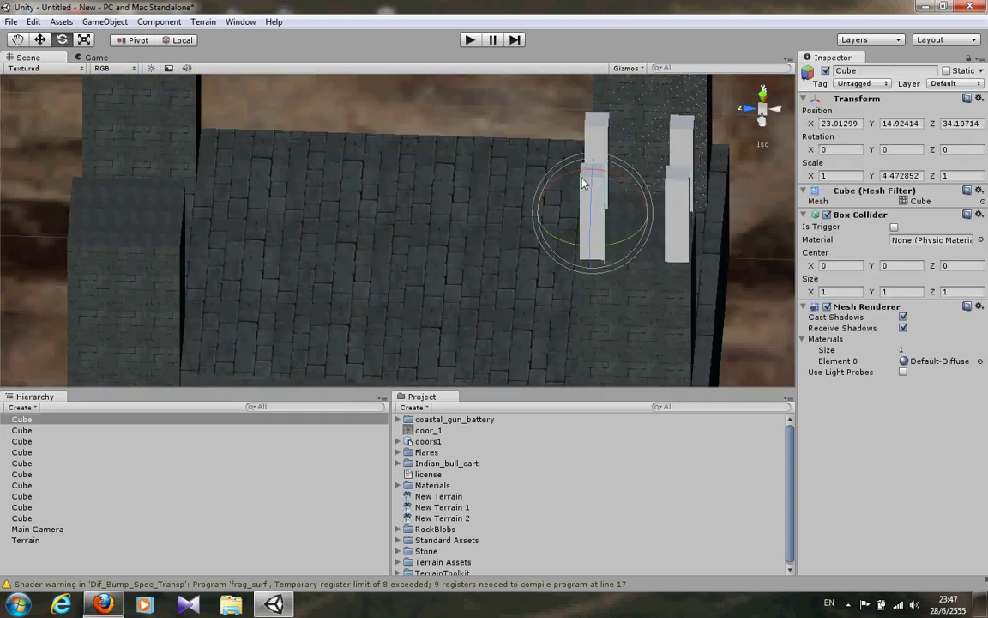
drag(612, 178, 676, 195)
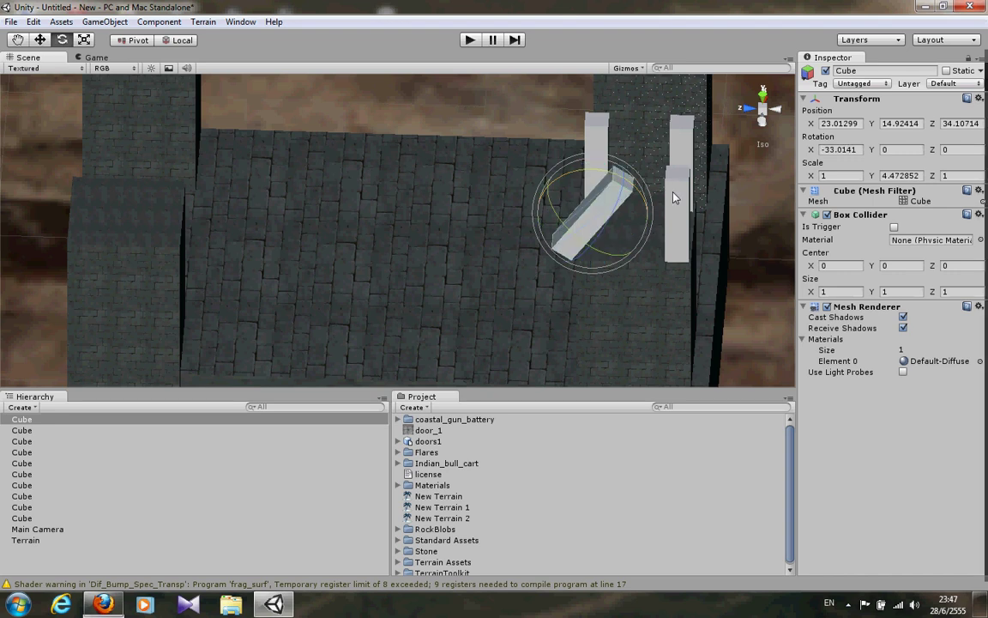
click(678, 212)
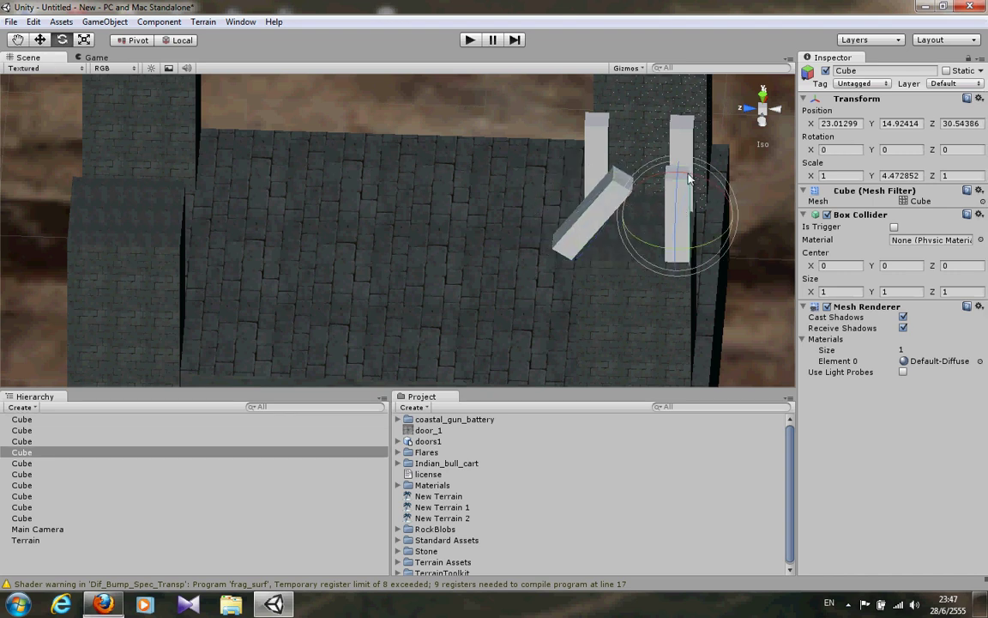
drag(672, 176, 710, 242)
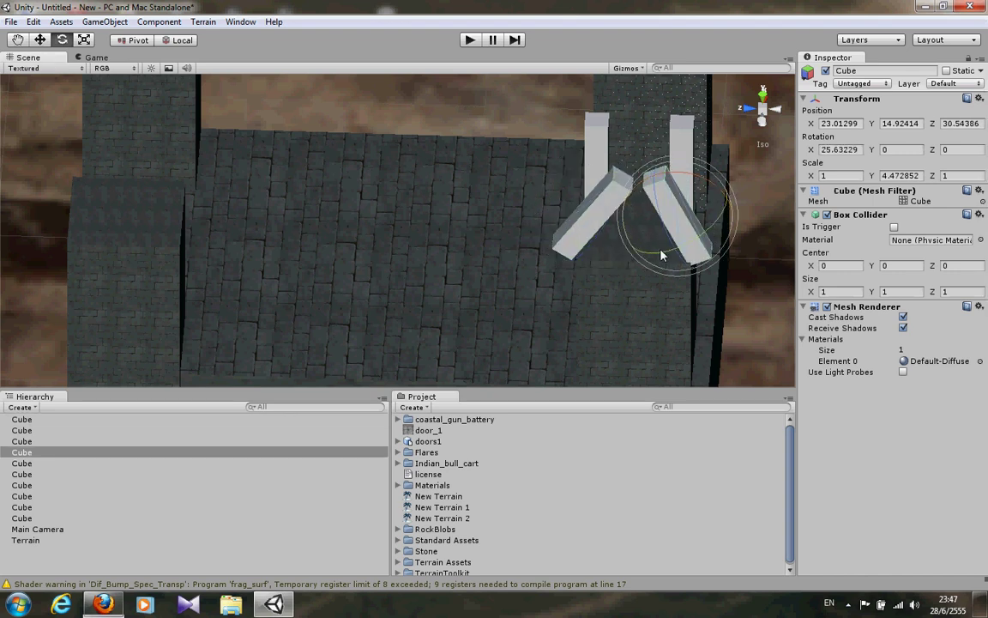
drag(660, 193, 636, 153)
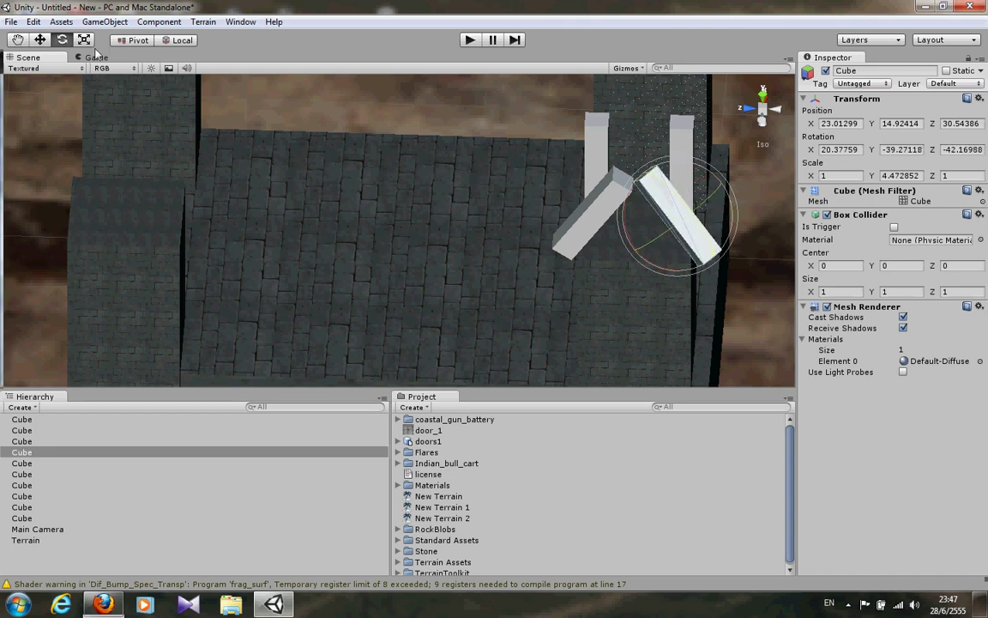
click(40, 39)
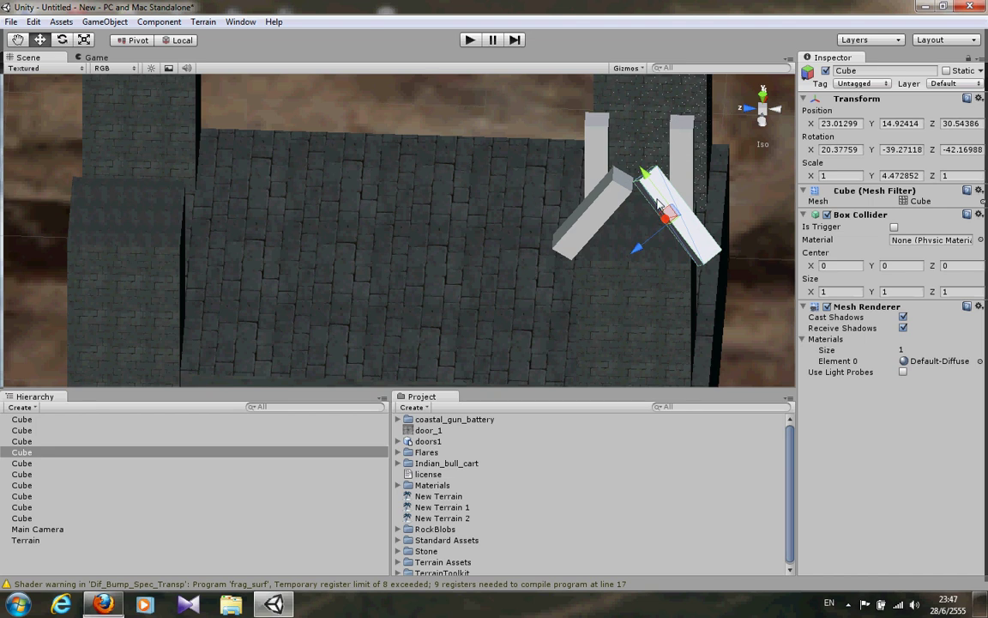
mouse_move(658, 203)
alt+mouse_down()
mouse_move(461, 197)
mouse_move(714, 229)
mouse_move(385, 220)
mouse_move(521, 230)
mouse_move(529, 211)
mouse_move(222, 25)
alt+mouse_up()
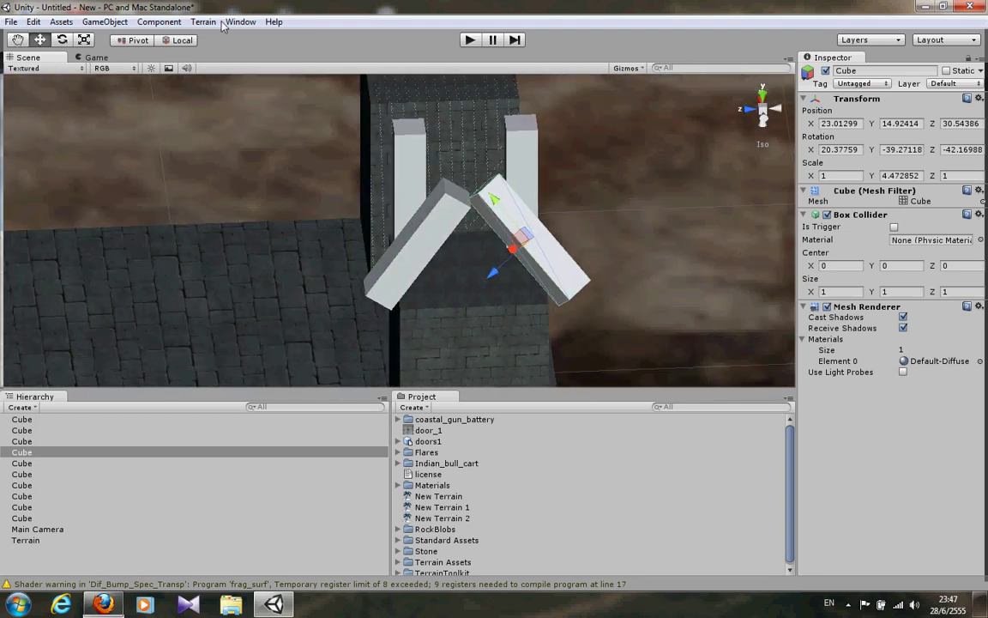
With World handles, try moving the tilted pillar toward the other, then undo it.
click(176, 39)
mouse_move(494, 175)
alt+mouse_down()
mouse_move(485, 190)
mouse_move(532, 200)
alt+mouse_up()
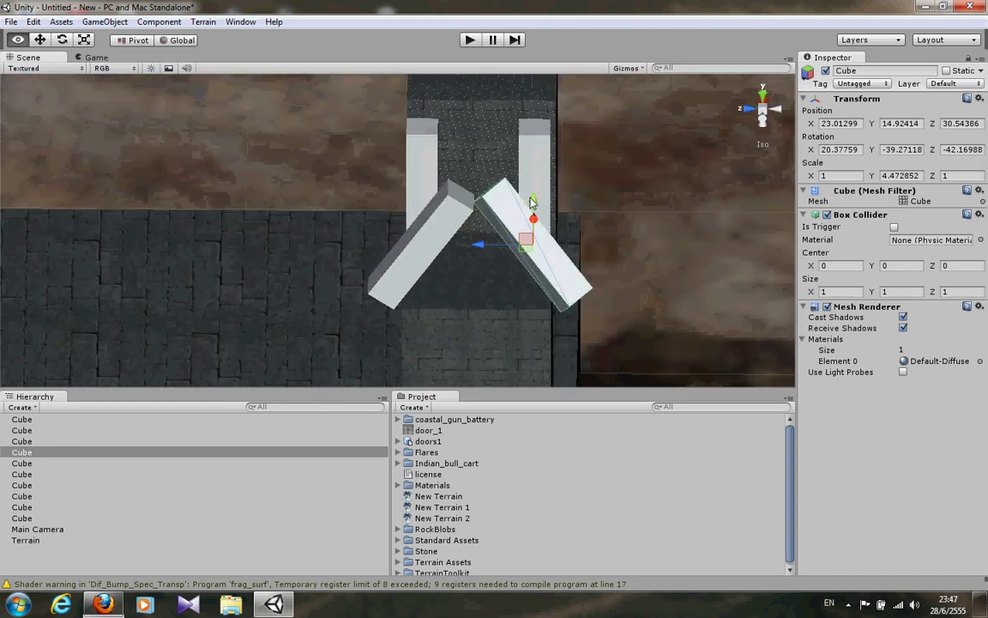
mouse_move(513, 189)
alt+mouse_down()
mouse_move(532, 136)
mouse_move(459, 235)
alt+mouse_up()
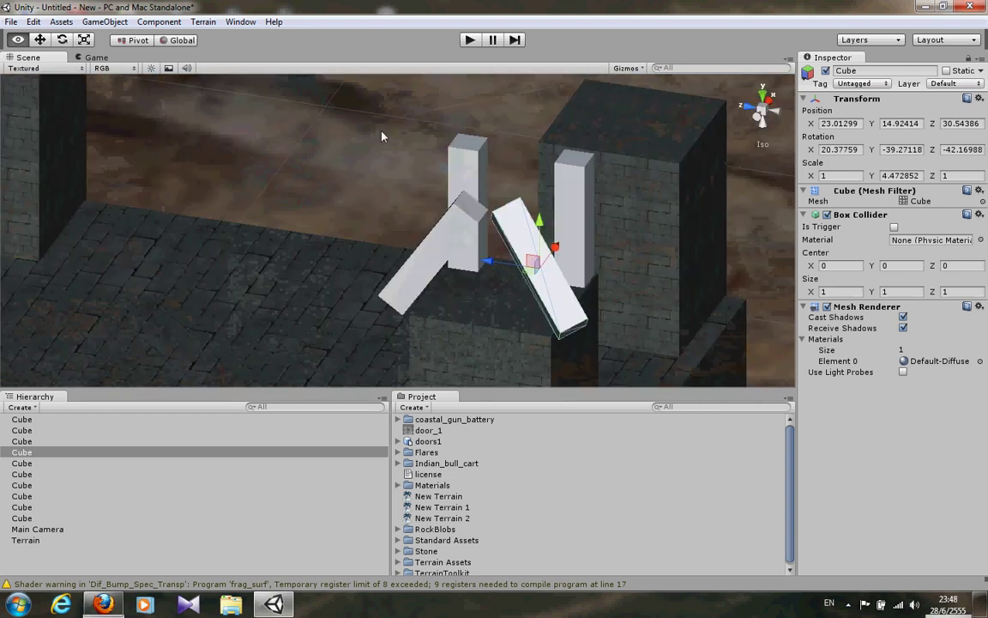
drag(507, 294, 425, 265)
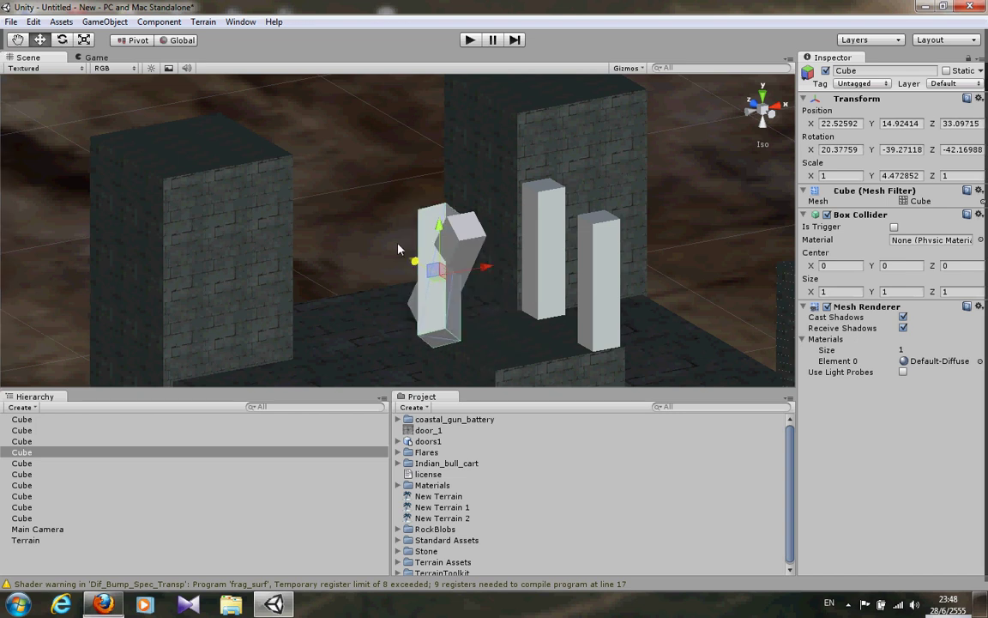
key(ctrl+z)
Switch handles to Local and select the right and left upright pillars.
alt+drag(396, 273, 410, 158)
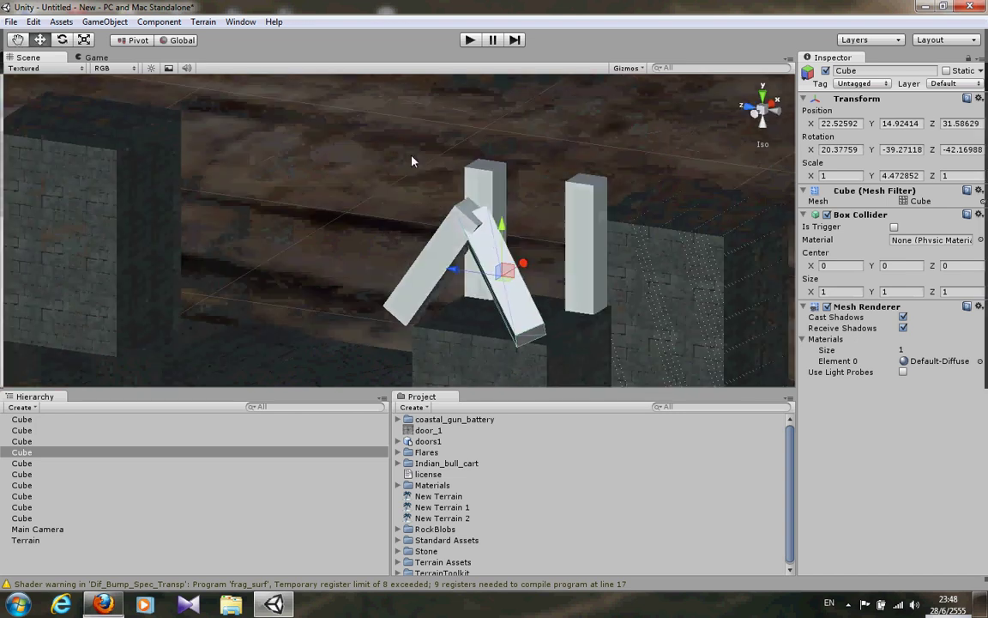
key(x)
alt+drag(196, 271, 432, 210)
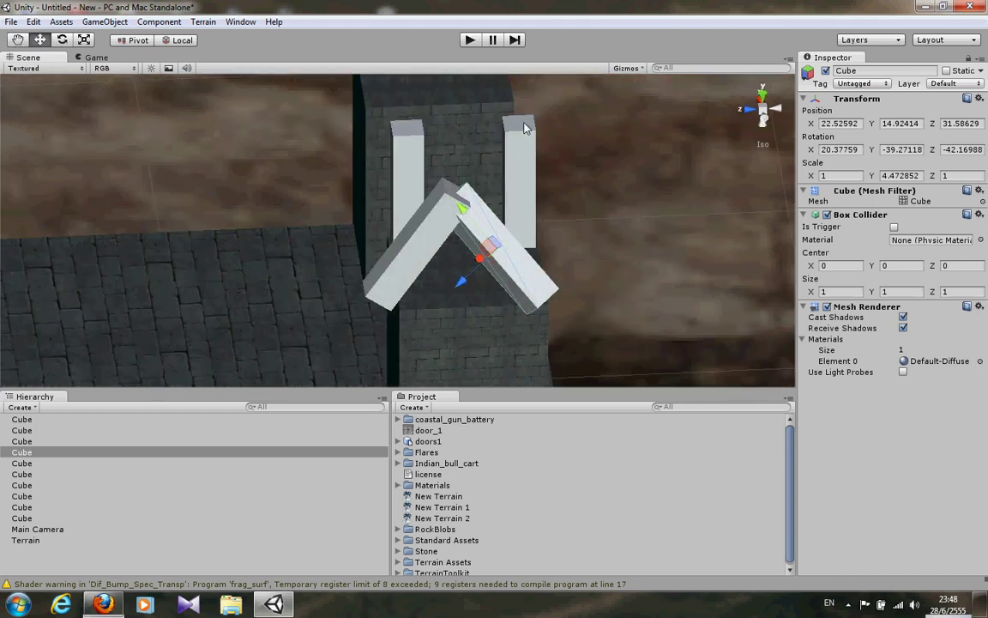
click(523, 129)
click(397, 152)
click(402, 154)
mouse_move(402, 155)
alt+mouse_down()
mouse_move(213, 264)
mouse_move(352, 272)
mouse_move(283, 213)
mouse_move(461, 223)
mouse_move(146, 247)
mouse_move(423, 266)
mouse_move(396, 227)
mouse_move(445, 213)
mouse_move(432, 217)
alt+mouse_up()
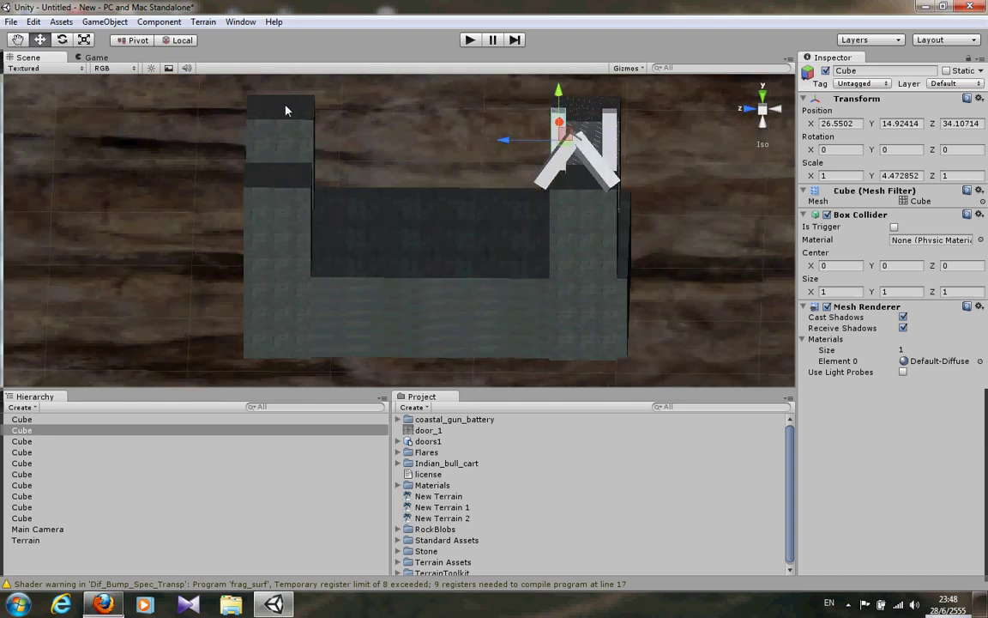
Open the File menu briefly, then reveal the taskbar's hidden tray icons.
click(12, 22)
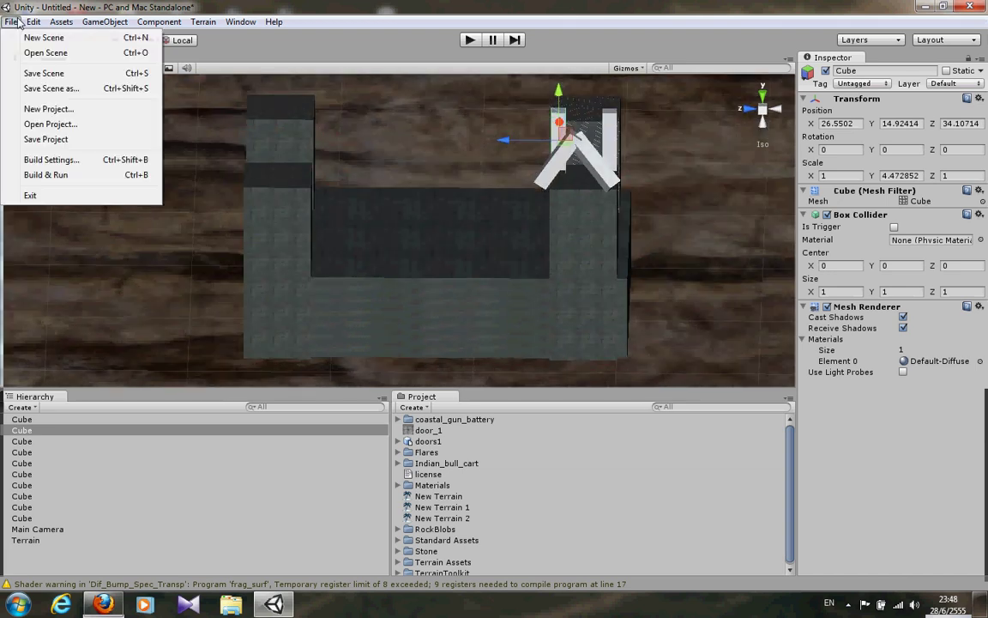
mouse_move(32, 21)
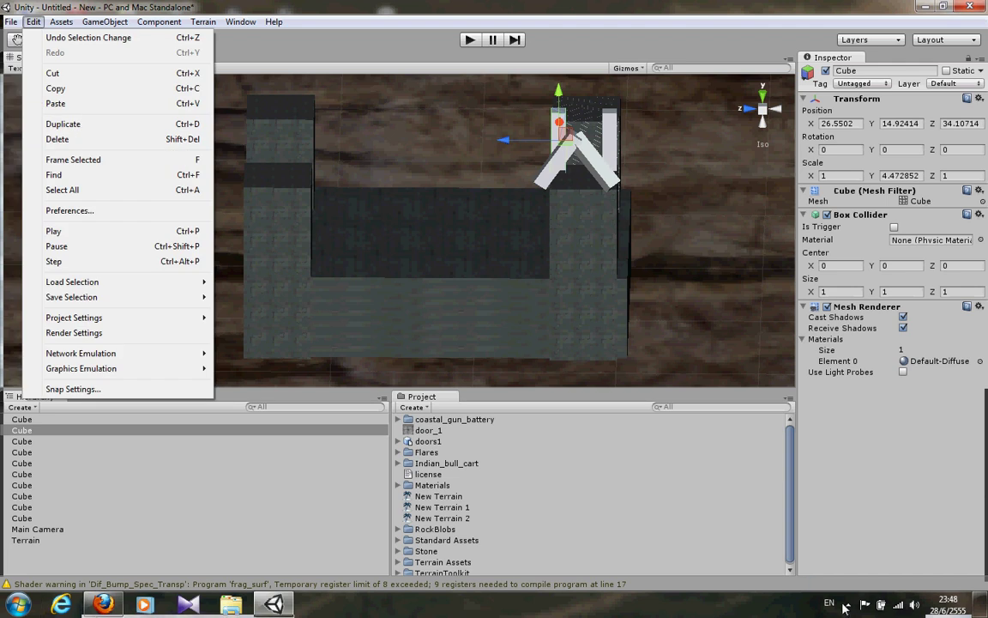
click(844, 605)
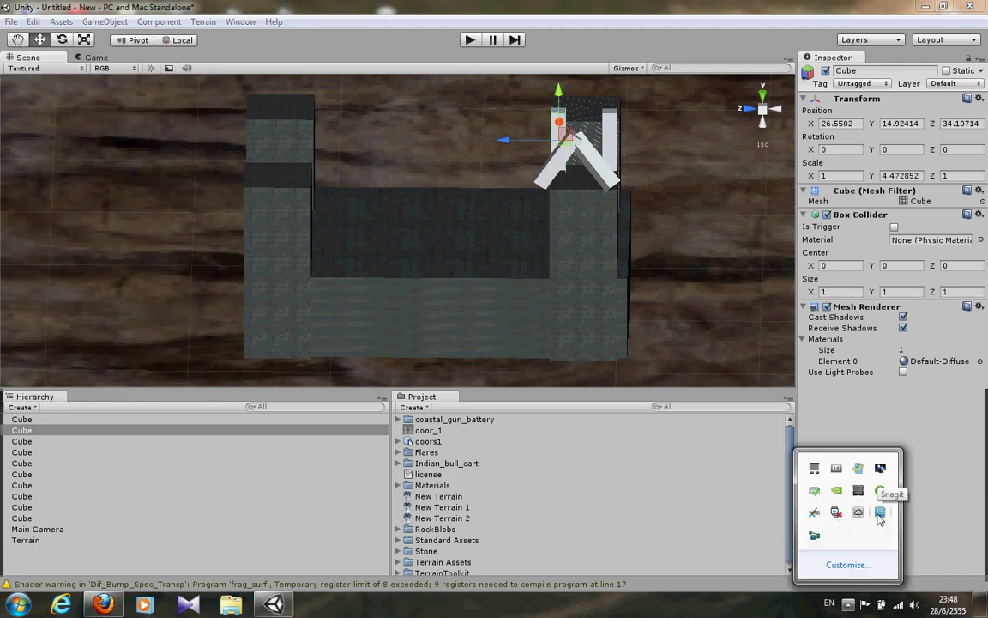